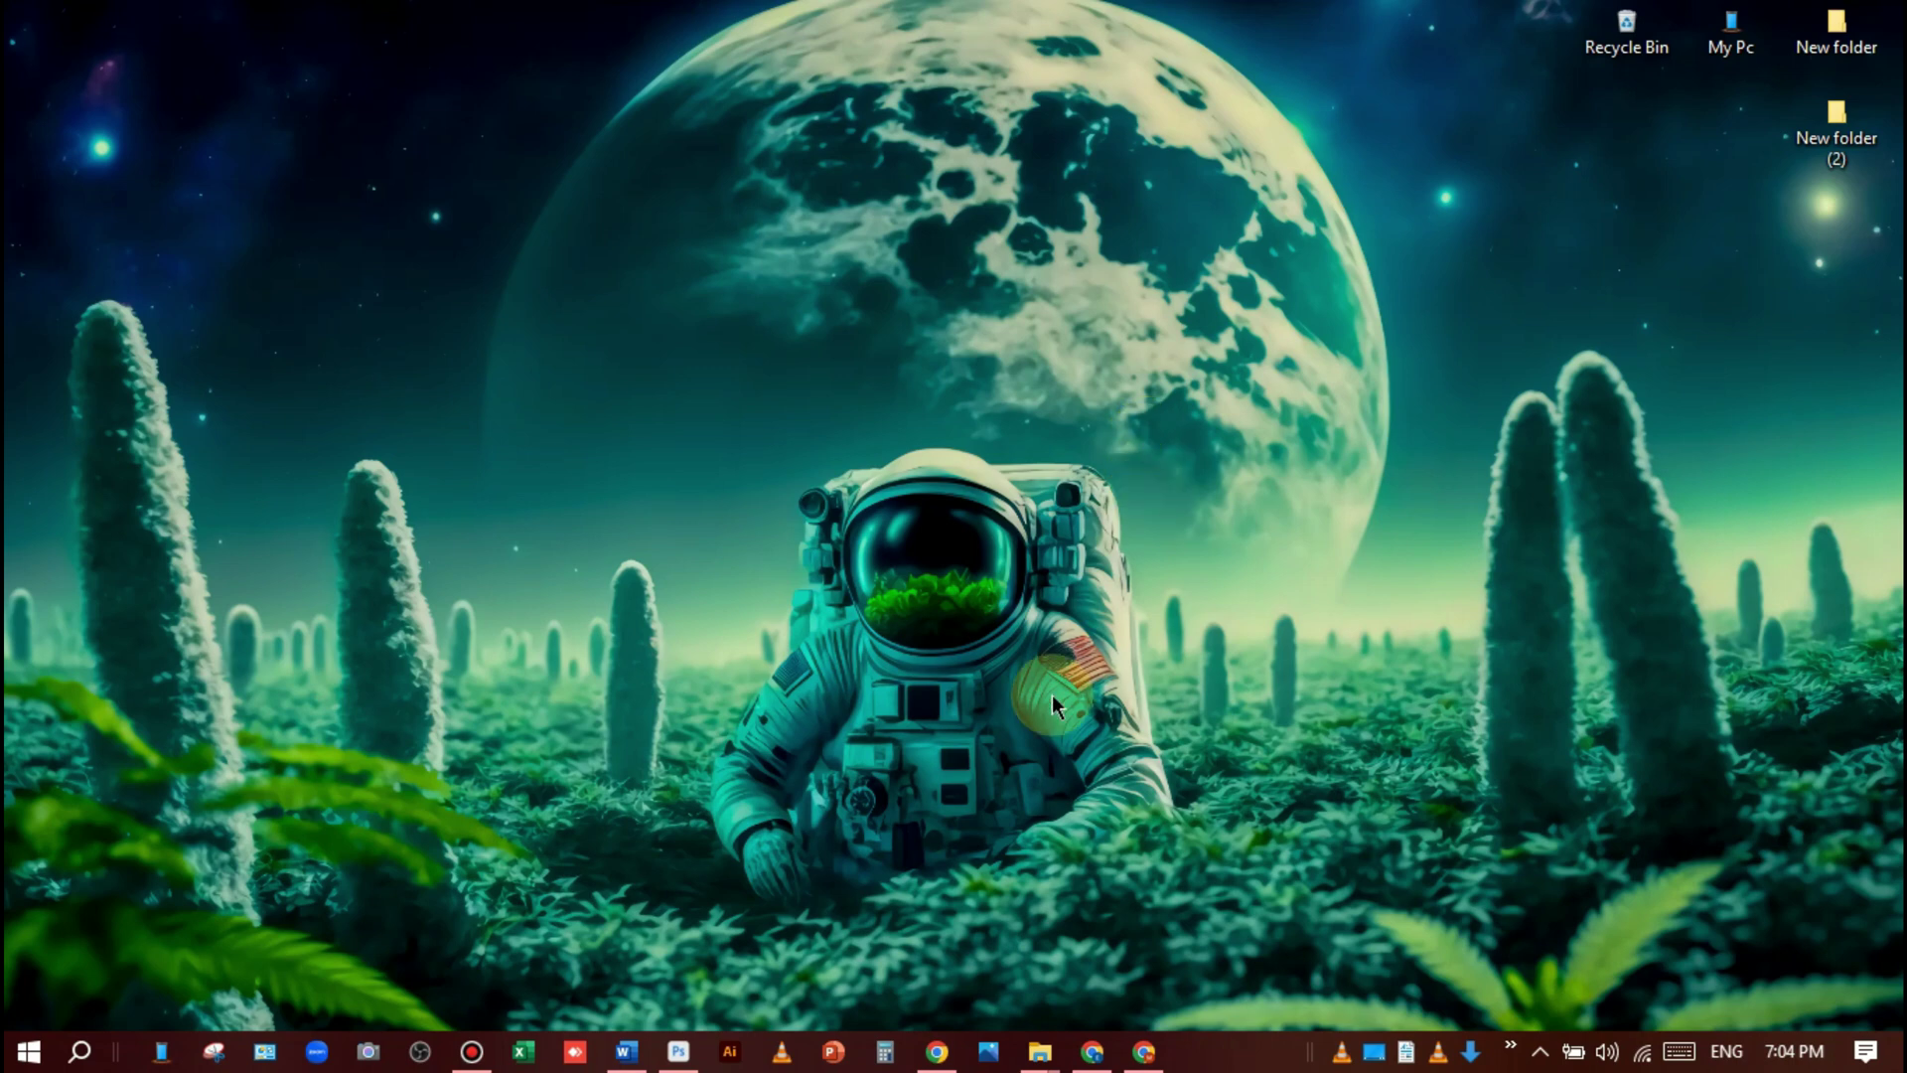
# Bring Photoshop to the front with the portrait ehsan-ahmadi-vsWy6nchcOs-unsplash.jpg open.
pyautogui.click(680, 1053)
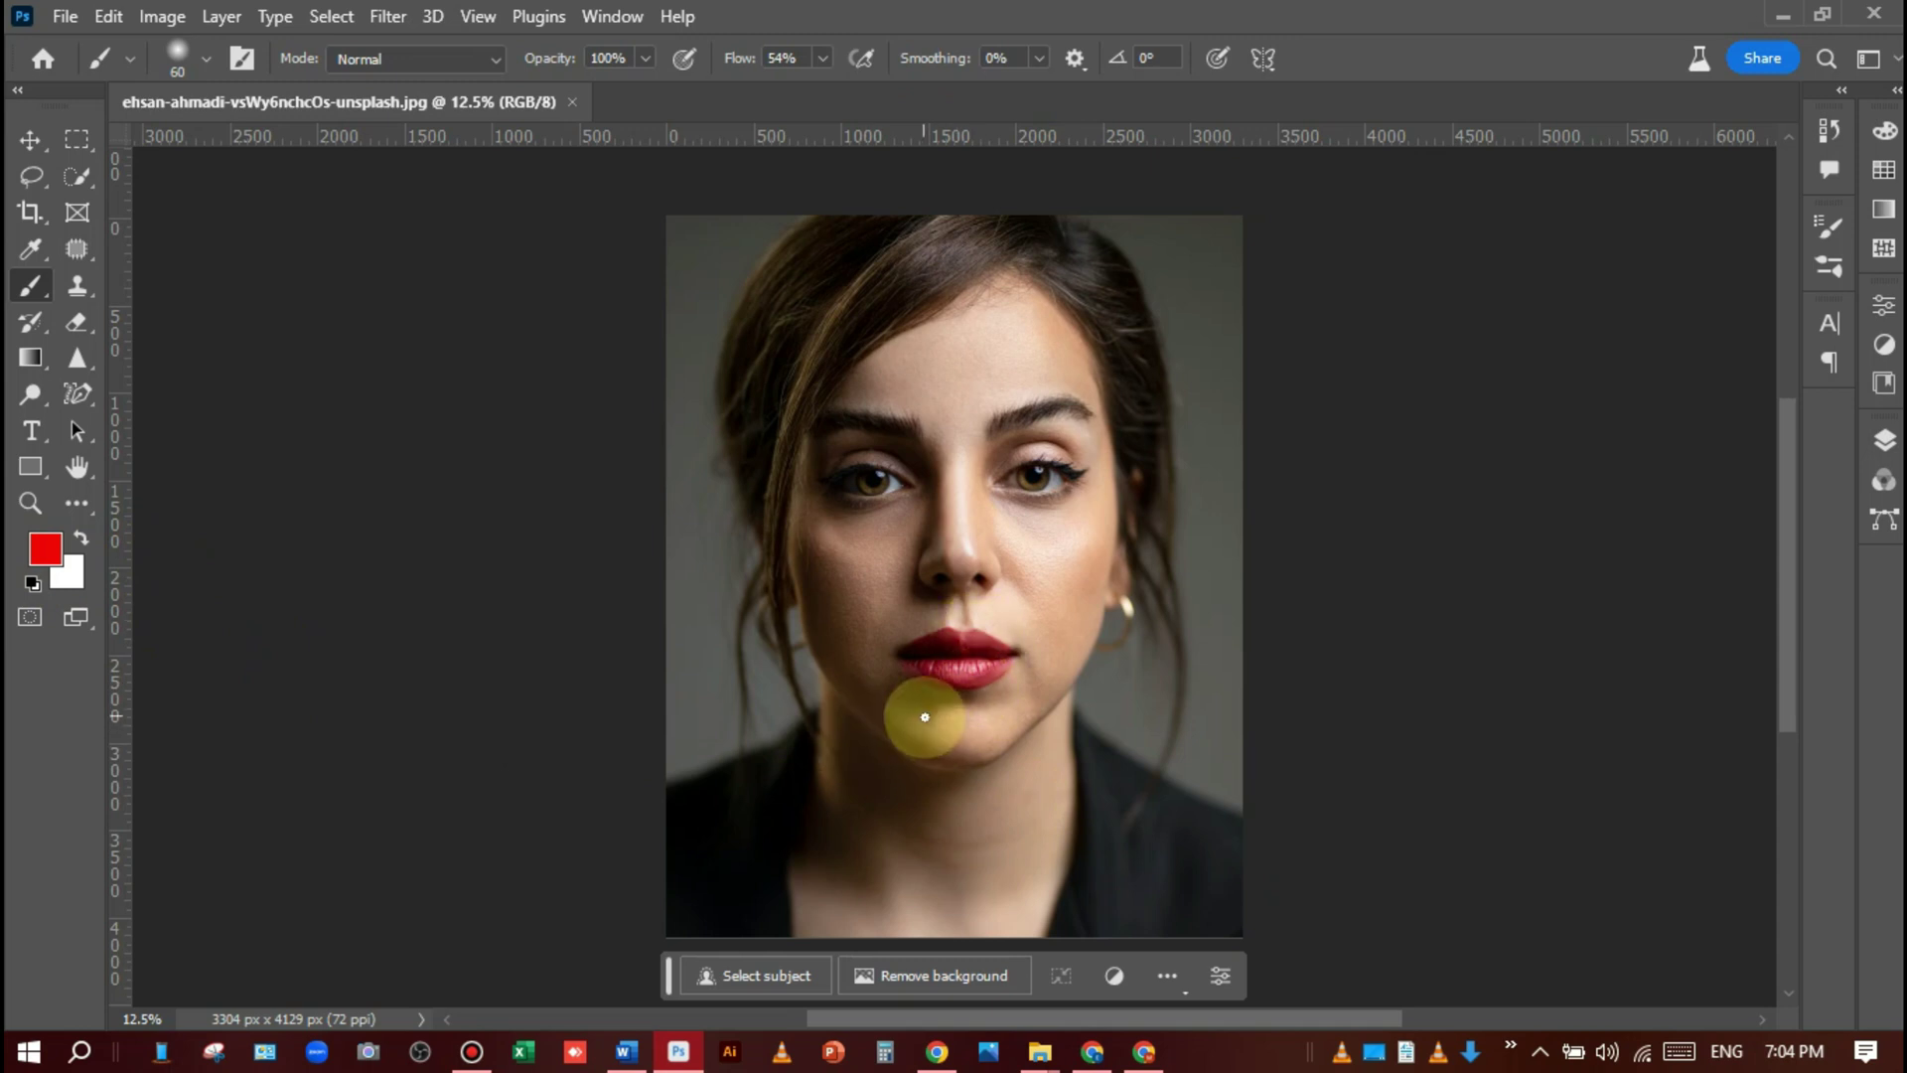
# Duplicate the Background layer into a 'Background copy' layer in the Layers panel.
pyautogui.keyDown('alt'); pyautogui.scroll(4, 956, 683); pyautogui.keyUp('alt')
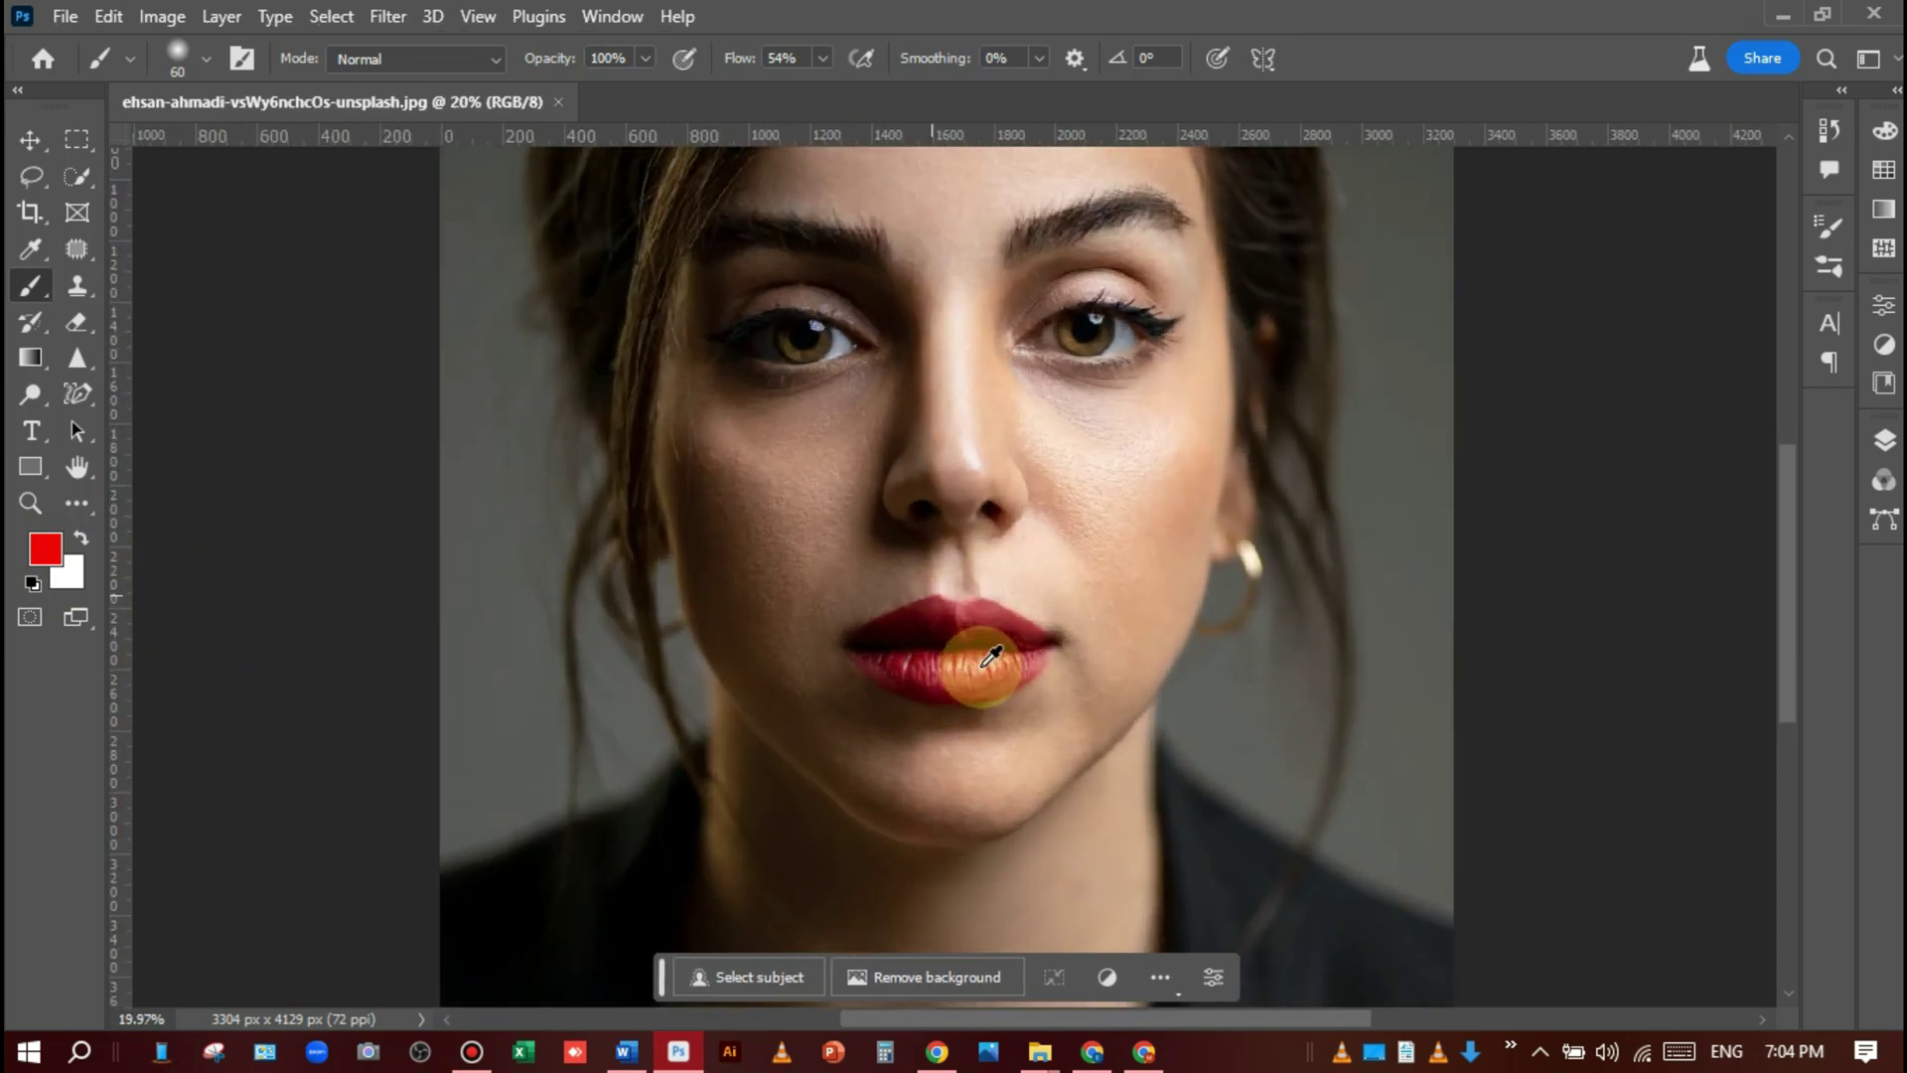
pyautogui.keyDown('alt'); pyautogui.scroll(-2, 985, 664); pyautogui.keyUp('alt')
pyautogui.keyDown('alt'); pyautogui.scroll(-2, 984, 664); pyautogui.keyUp('alt')
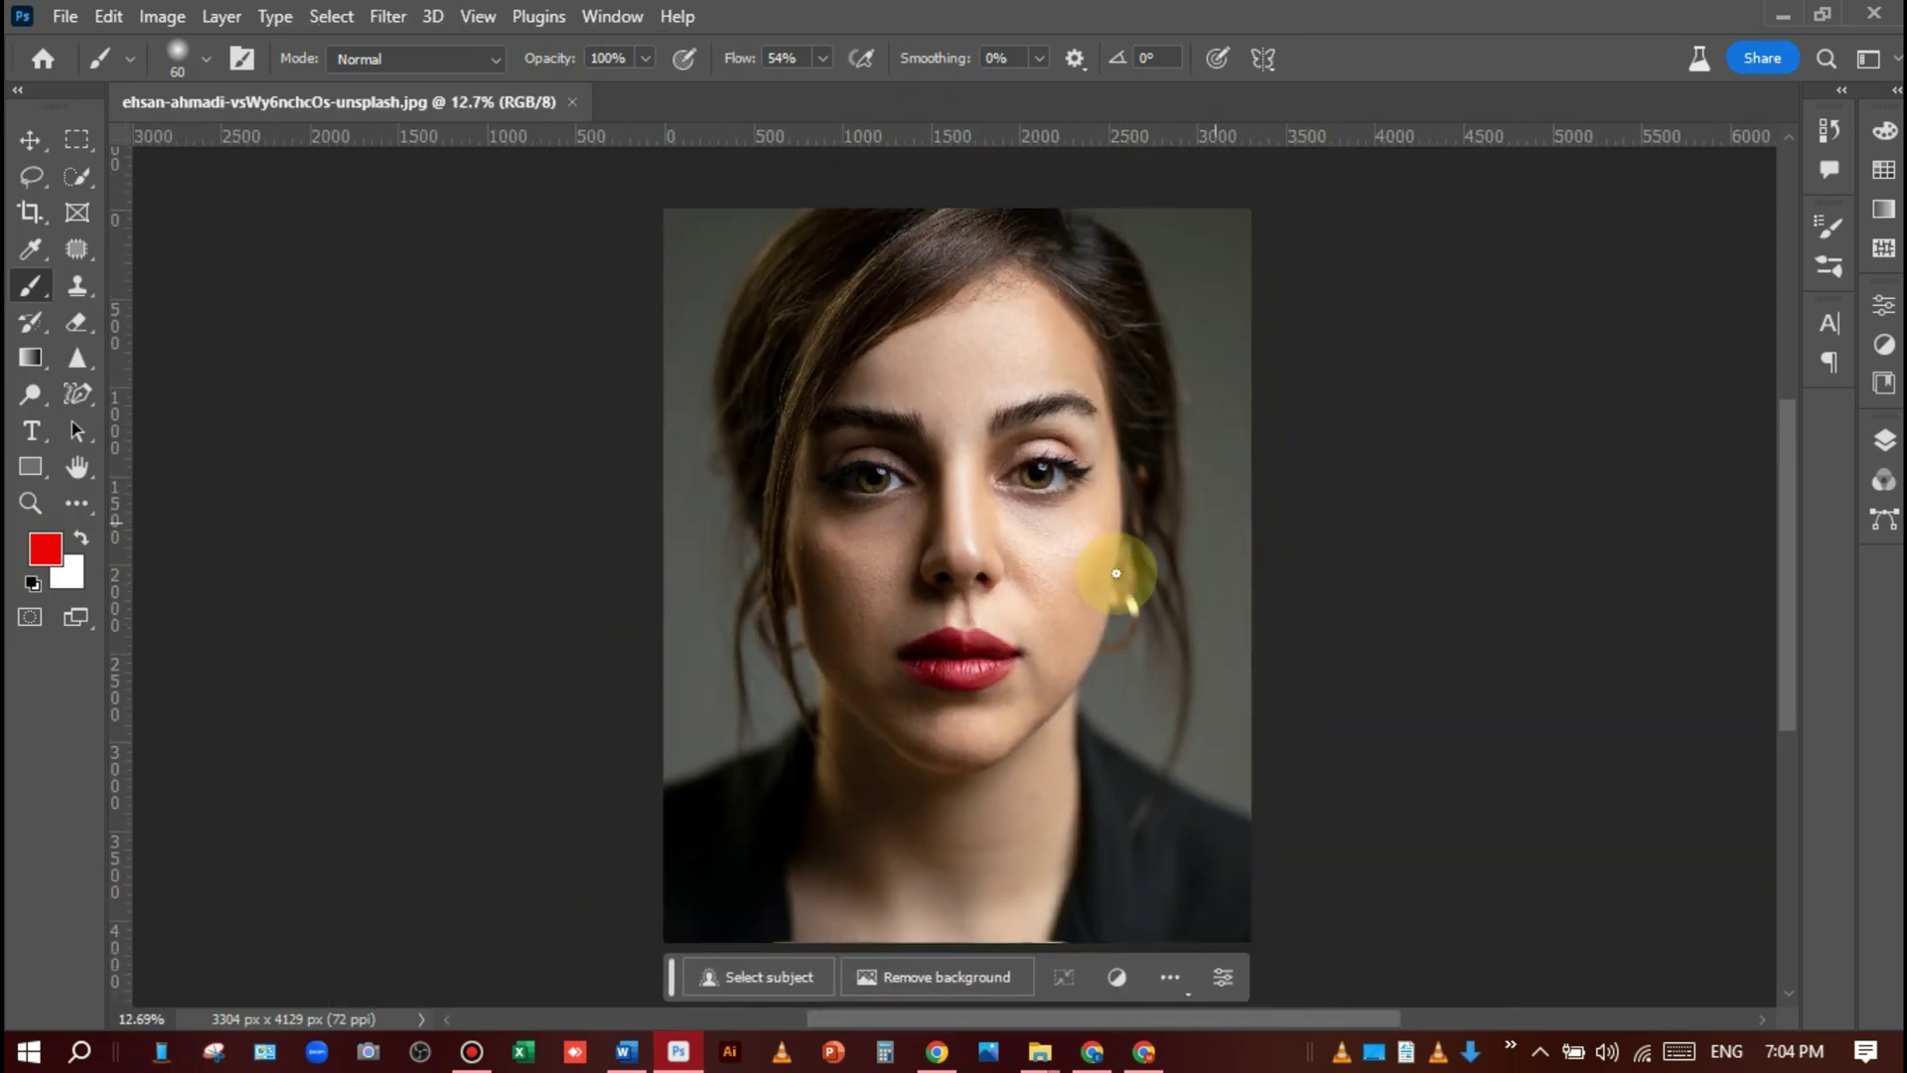
pyautogui.click(1883, 440)
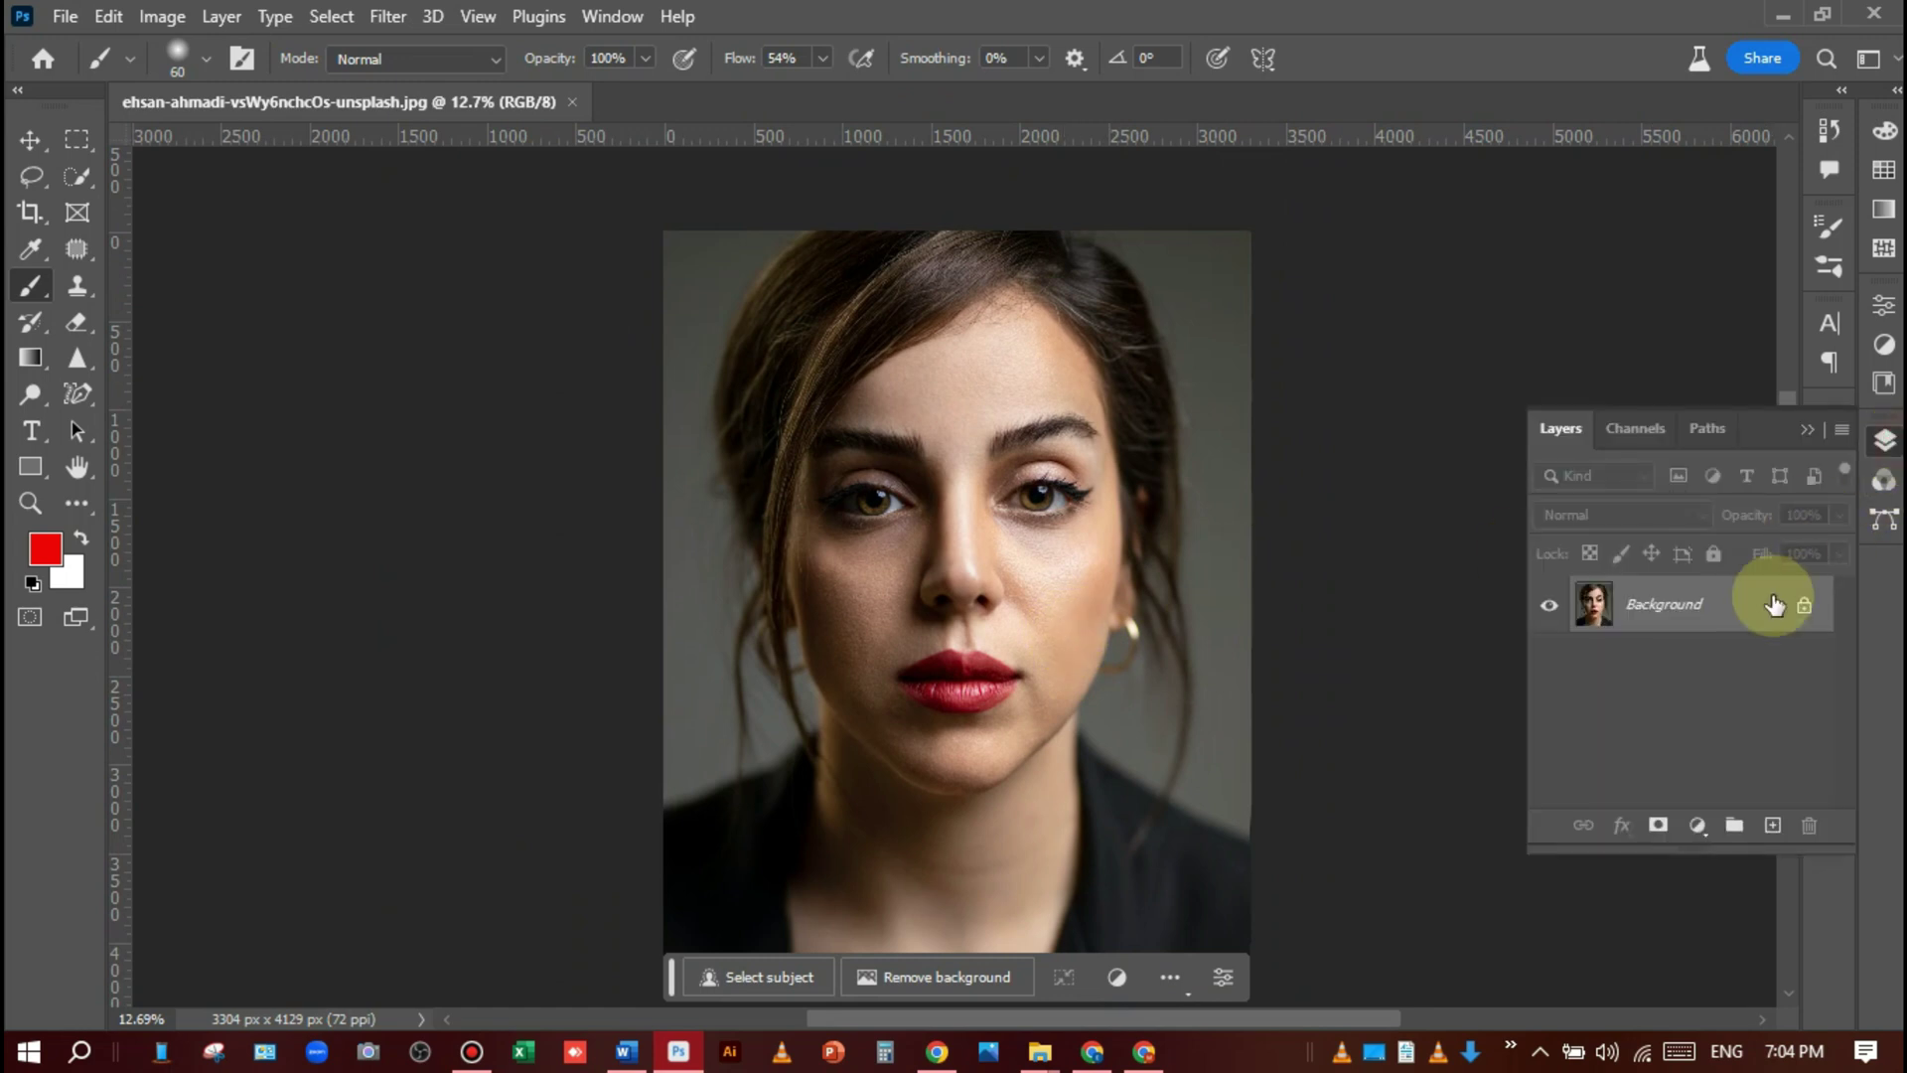
pyautogui.moveTo(1775, 600); pyautogui.dragTo(1777, 824)
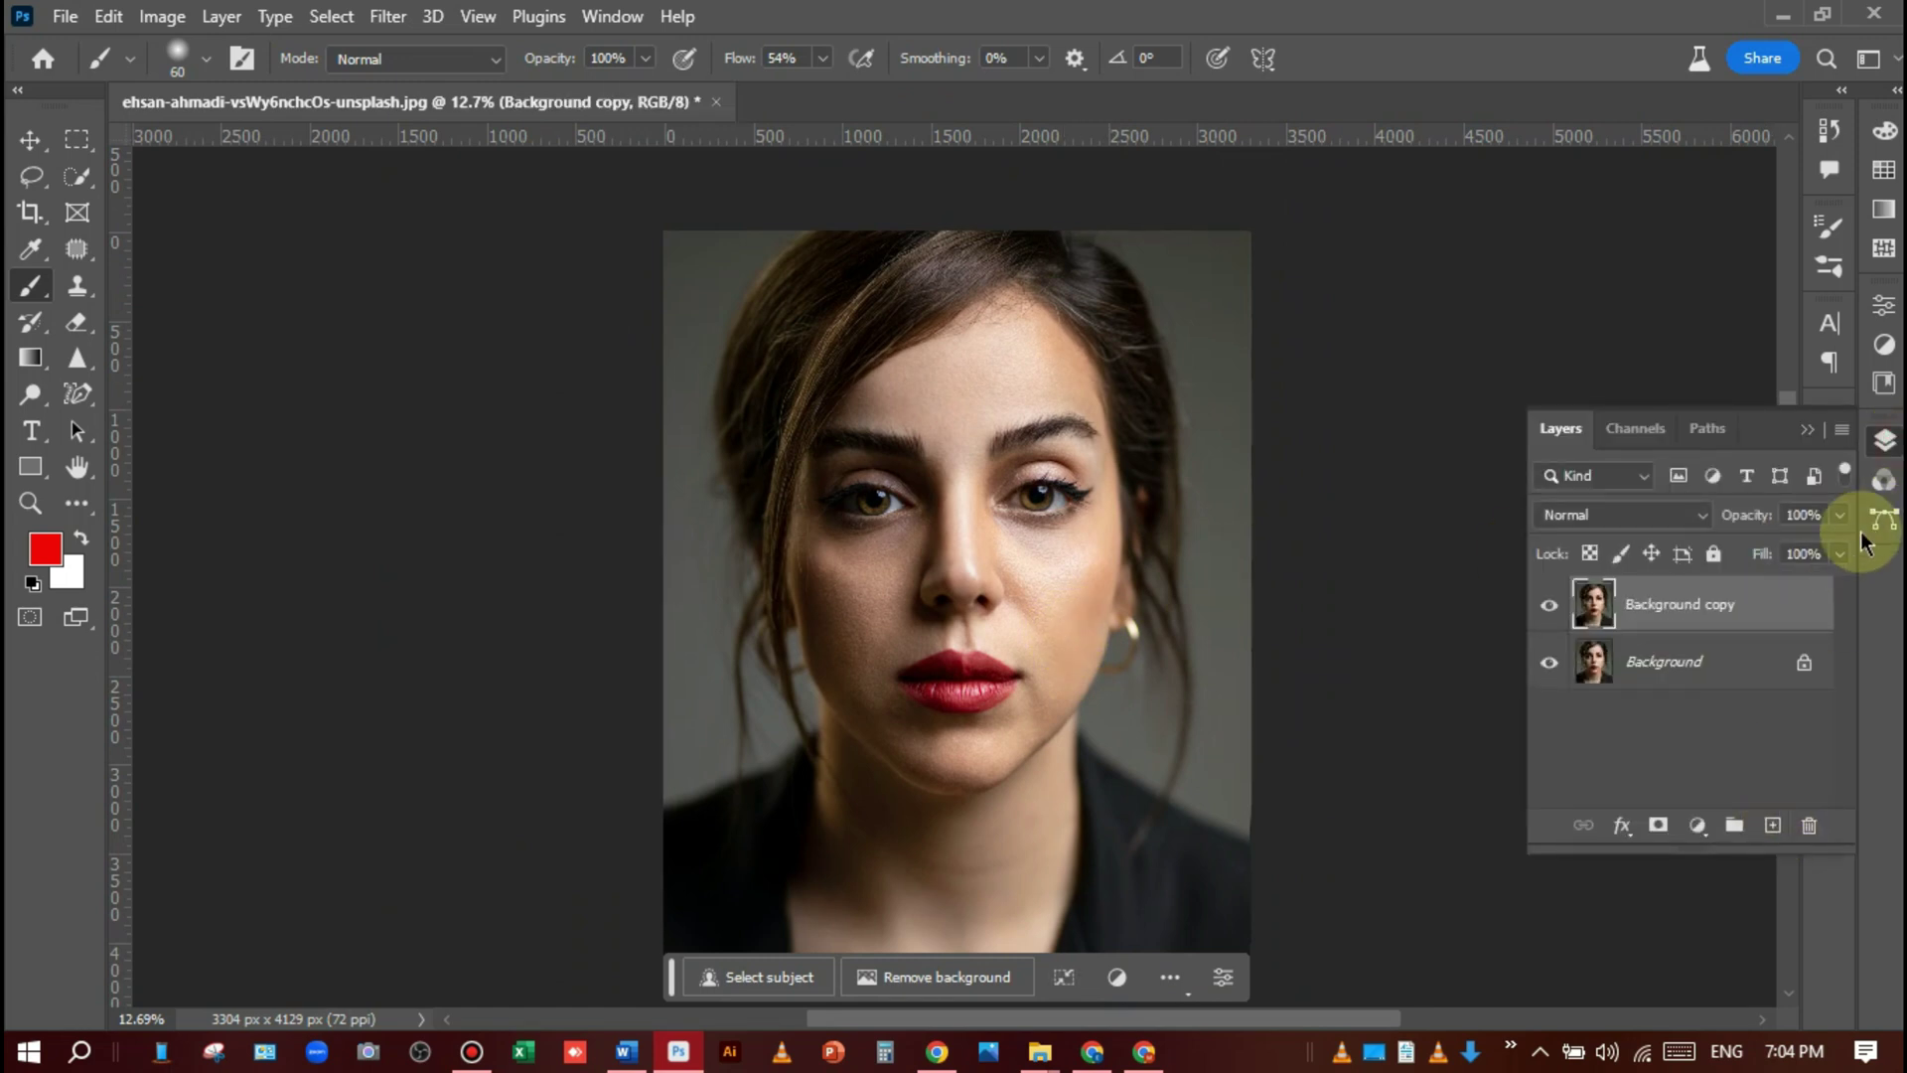
pyautogui.click(1801, 428)
pyautogui.scroll(-1, 740, 526)
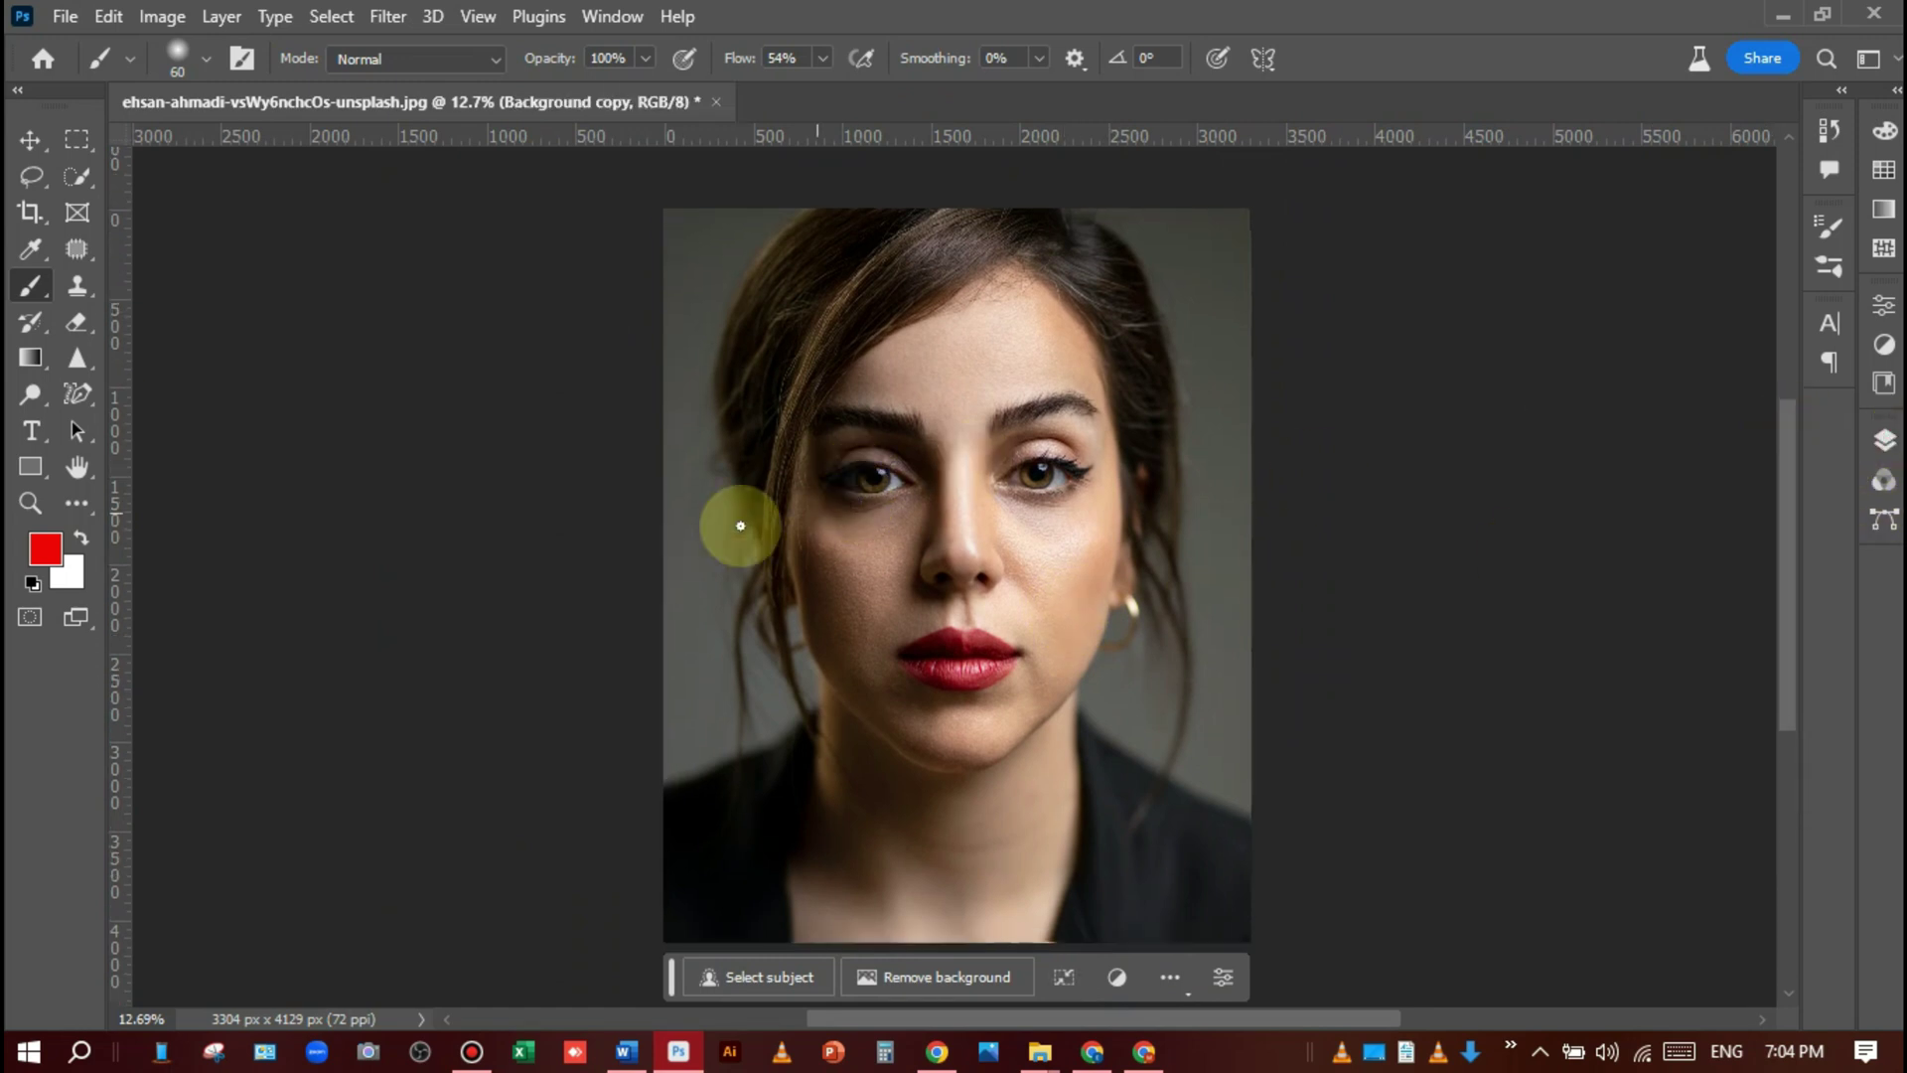
# In Quick Mask mode, paint with a 300 brush over the cheeks, nose, mouth and chin.
pyautogui.click(29, 619)
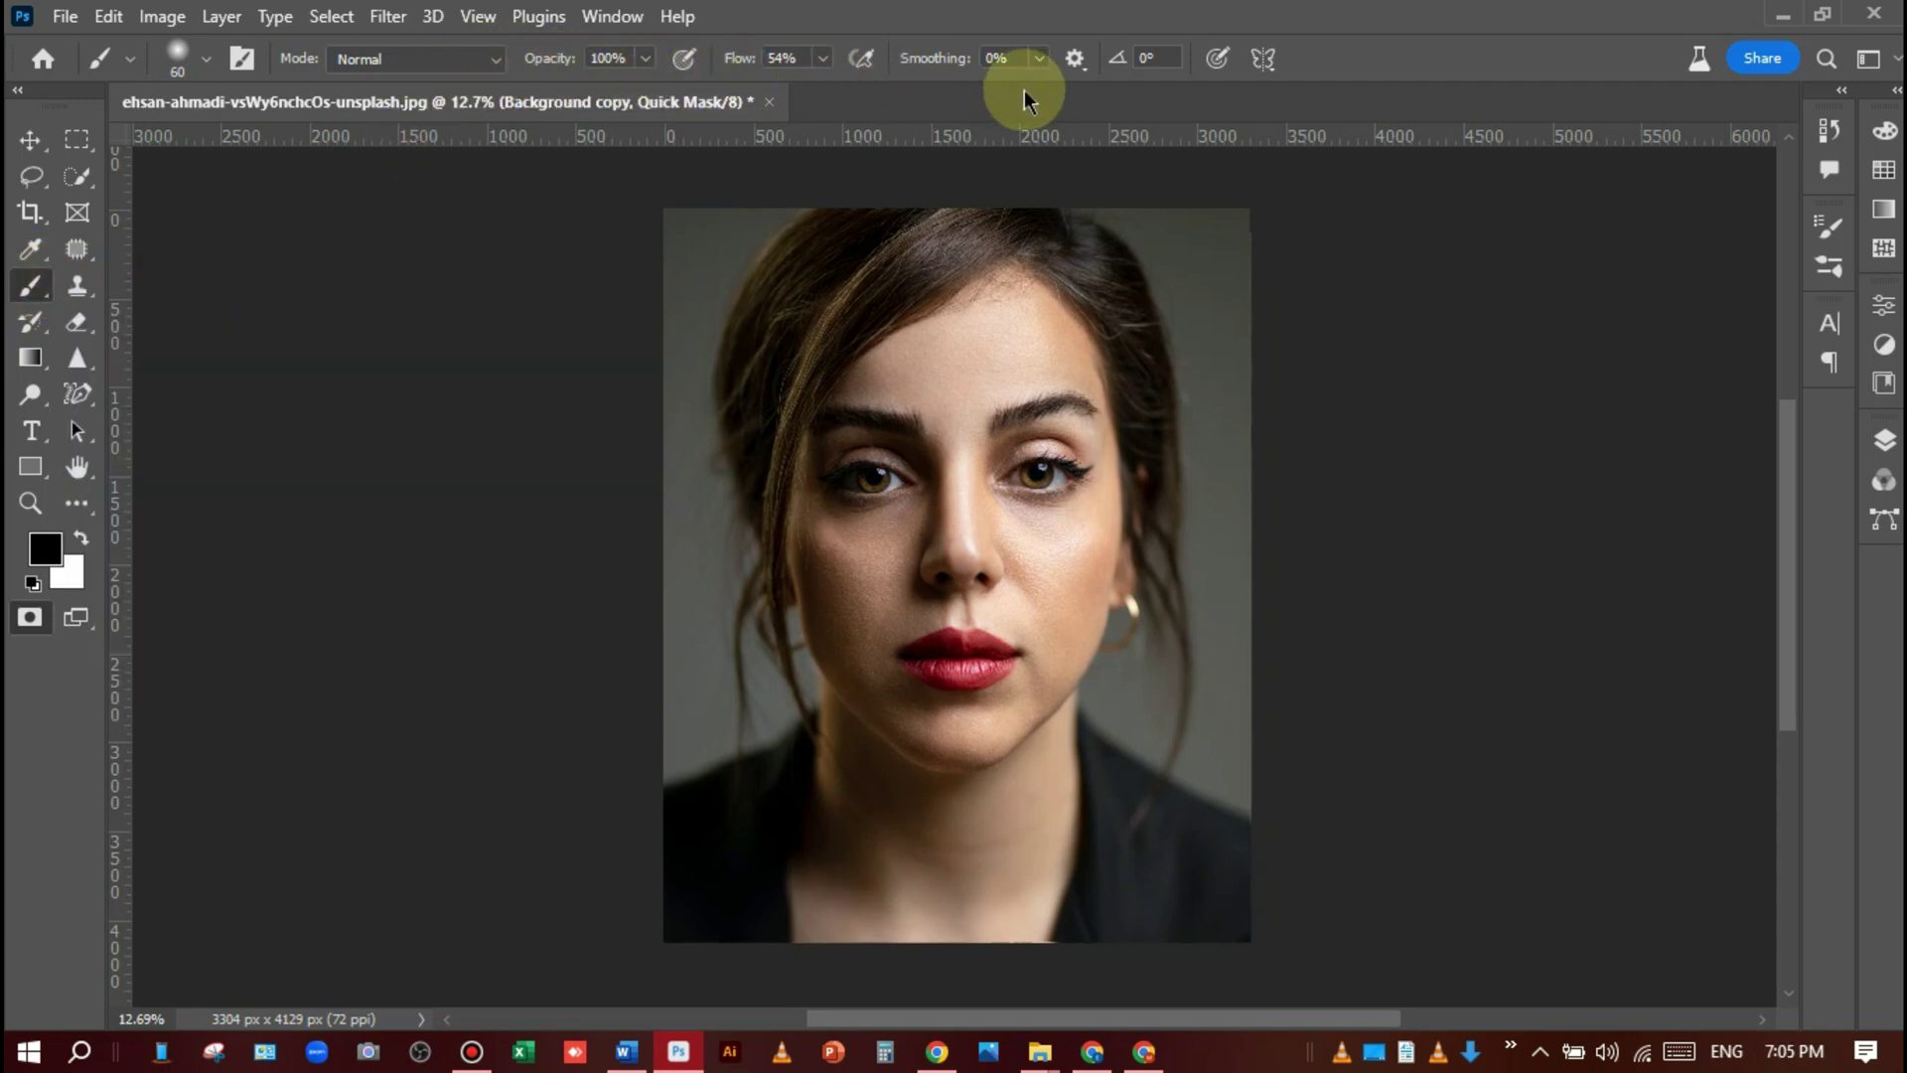
pyautogui.scroll(3, 873, 497)
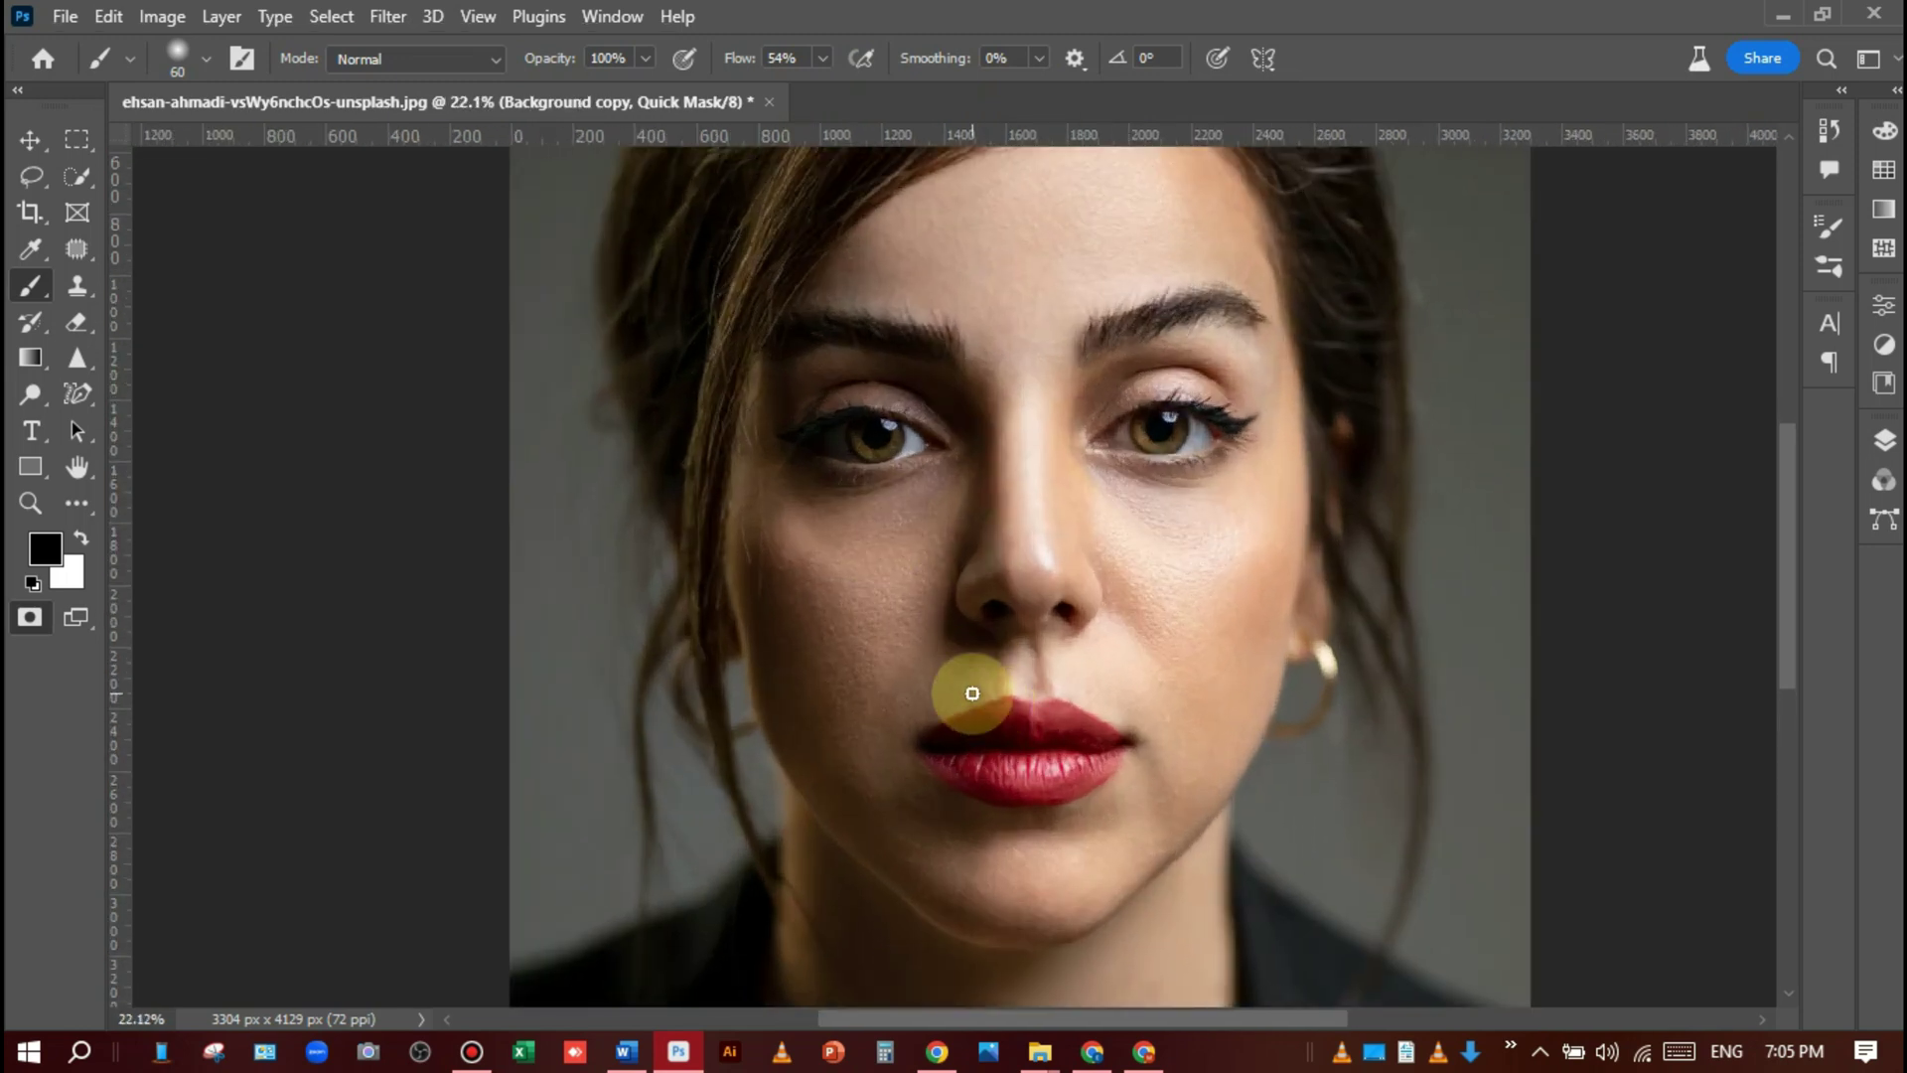
pyautogui.press(']')
pyautogui.press(']')
pyautogui.press(']')
pyautogui.press(']')
pyautogui.press(']')
pyautogui.press(']')
pyautogui.press(']')
pyautogui.press(']')
pyautogui.press(']')
pyautogui.press(']')
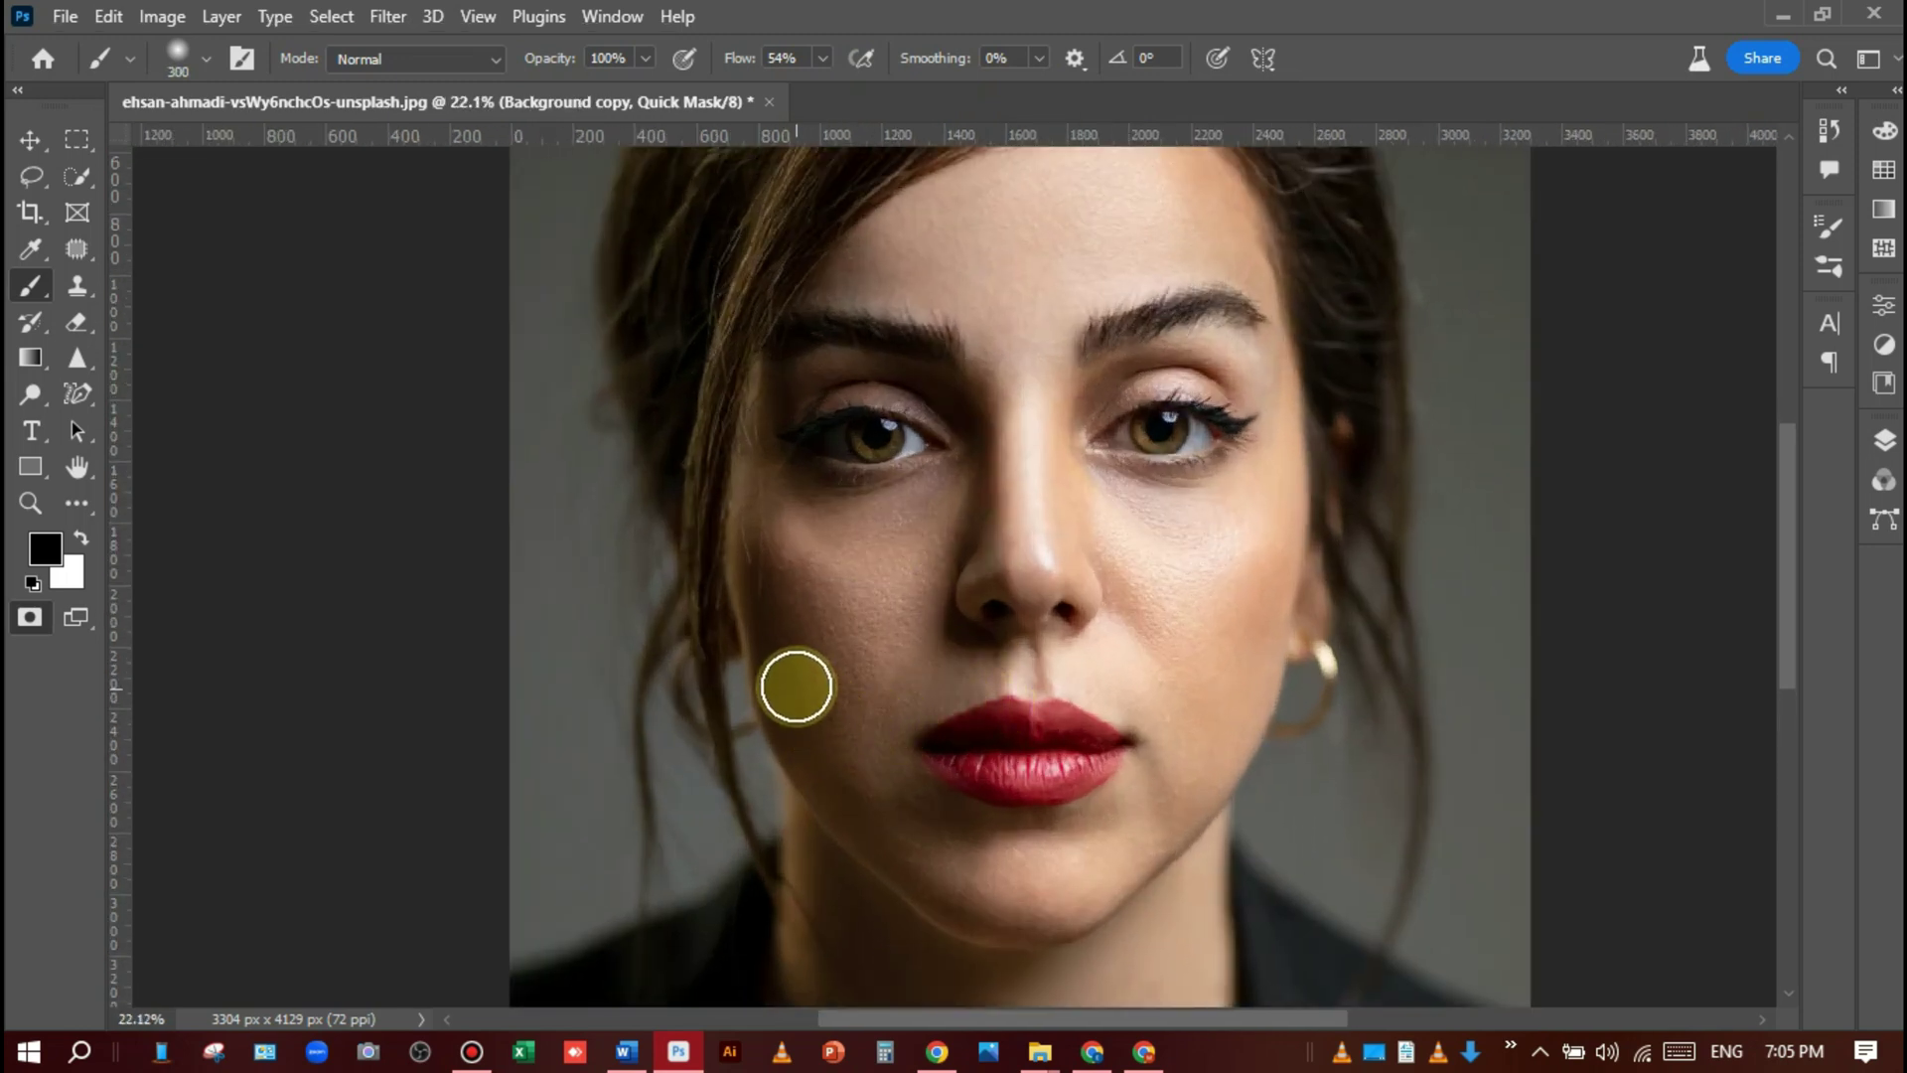
pyautogui.moveTo(796, 687)
pyautogui.mouseDown()
pyautogui.moveTo(850, 799)
pyautogui.moveTo(1010, 912)
pyautogui.moveTo(1100, 891)
pyautogui.moveTo(1185, 831)
pyautogui.moveTo(1221, 781)
pyautogui.moveTo(1272, 591)
pyautogui.moveTo(1209, 733)
pyautogui.moveTo(1117, 809)
pyautogui.moveTo(1080, 775)
pyautogui.moveTo(1166, 590)
pyautogui.moveTo(822, 573)
pyautogui.moveTo(791, 688)
pyautogui.moveTo(999, 626)
pyautogui.moveTo(928, 605)
pyautogui.moveTo(916, 631)
pyautogui.moveTo(980, 656)
pyautogui.moveTo(1061, 656)
pyautogui.moveTo(1027, 678)
pyautogui.moveTo(1003, 797)
pyautogui.moveTo(791, 596)
pyautogui.moveTo(856, 749)
pyautogui.moveTo(962, 820)
pyautogui.moveTo(828, 610)
pyautogui.moveTo(954, 805)
pyautogui.moveTo(1075, 855)
pyautogui.moveTo(1217, 626)
pyautogui.moveTo(1149, 645)
pyautogui.moveTo(1162, 627)
pyautogui.moveTo(1116, 586)
pyautogui.moveTo(965, 558)
pyautogui.moveTo(1244, 572)
pyautogui.moveTo(1089, 719)
pyautogui.moveTo(1109, 778)
pyautogui.moveTo(1172, 681)
pyautogui.moveTo(1092, 842)
pyautogui.moveTo(1073, 847)
pyautogui.moveTo(1208, 676)
pyautogui.moveTo(1216, 592)
pyautogui.moveTo(979, 573)
pyautogui.moveTo(1032, 632)
pyautogui.moveTo(839, 592)
pyautogui.moveTo(1101, 620)
pyautogui.moveTo(1092, 745)
pyautogui.moveTo(1200, 697)
pyautogui.moveTo(1230, 605)
pyautogui.moveTo(1171, 587)
pyautogui.moveTo(1055, 821)
pyautogui.moveTo(860, 754)
pyautogui.mouseUp()
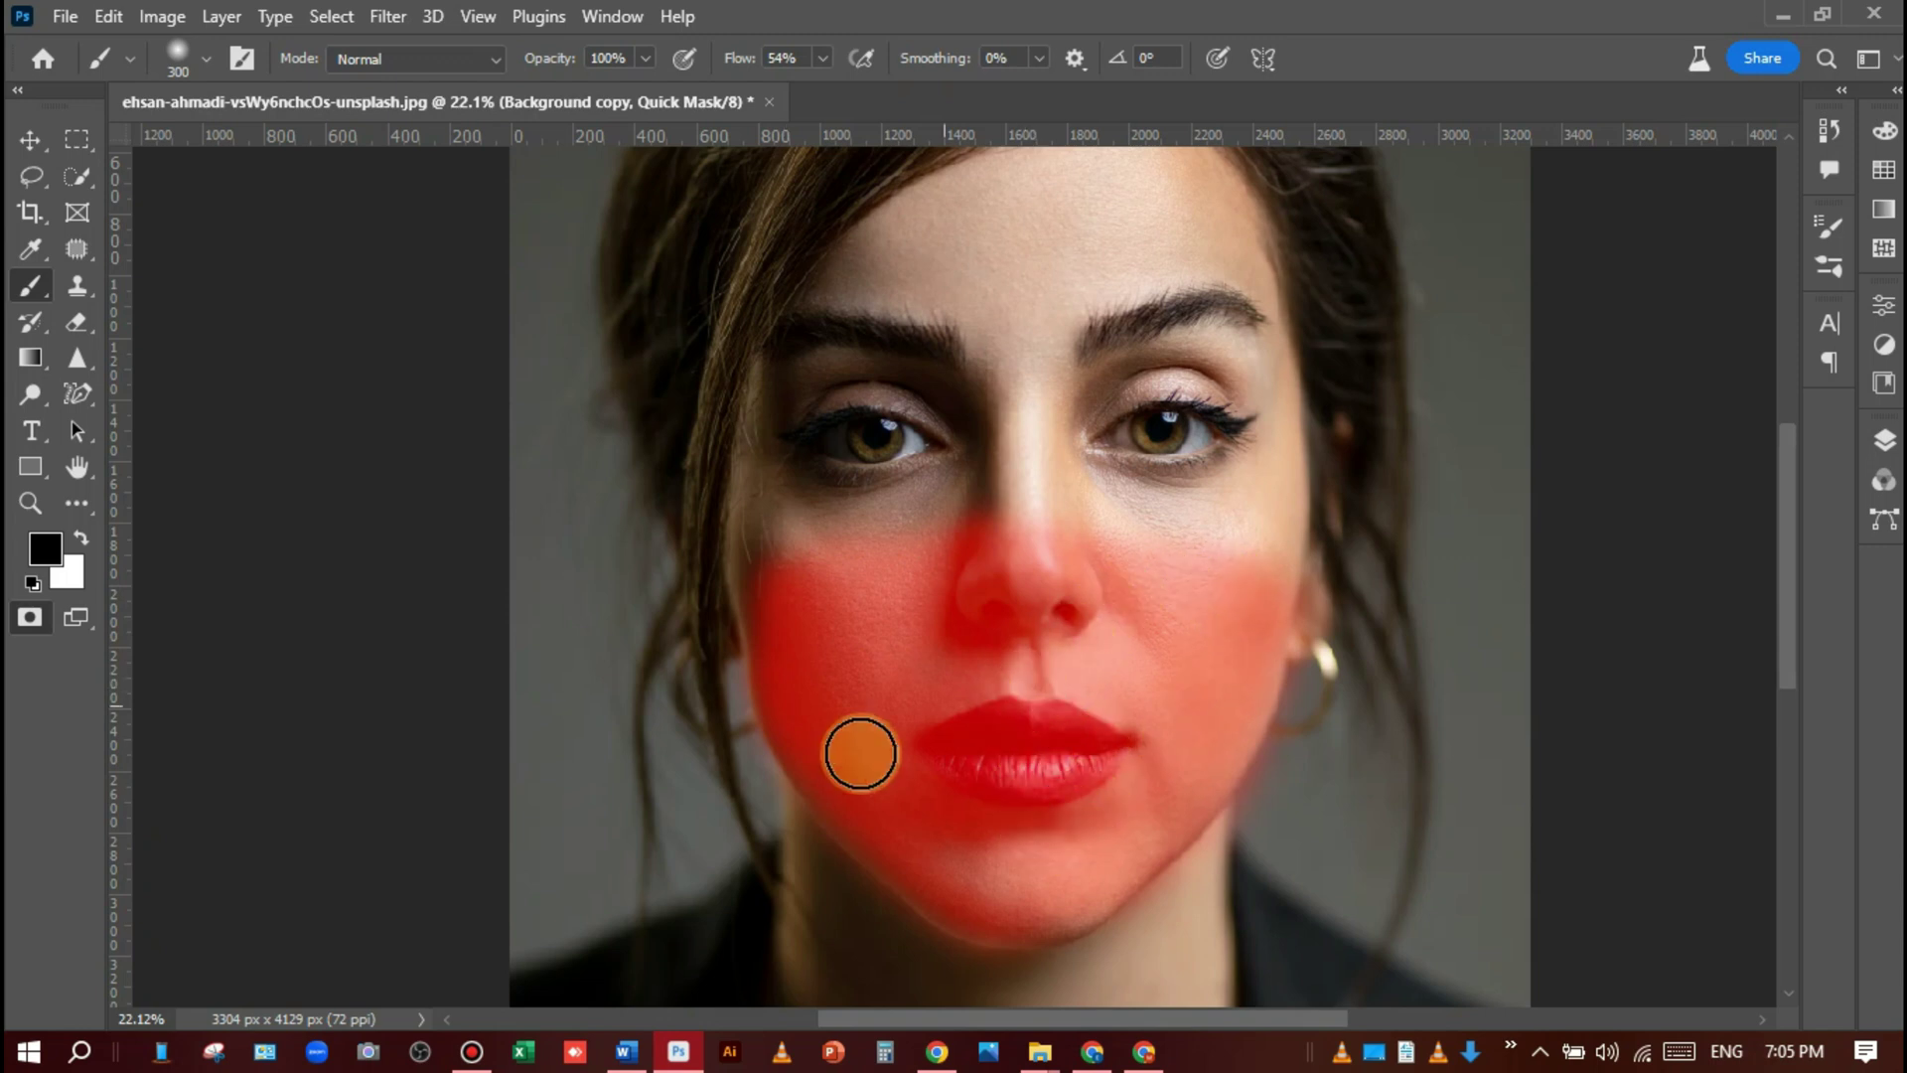
# Turn the painted mask into a selection and invert it to cover just the lower face.
pyautogui.click(29, 623)
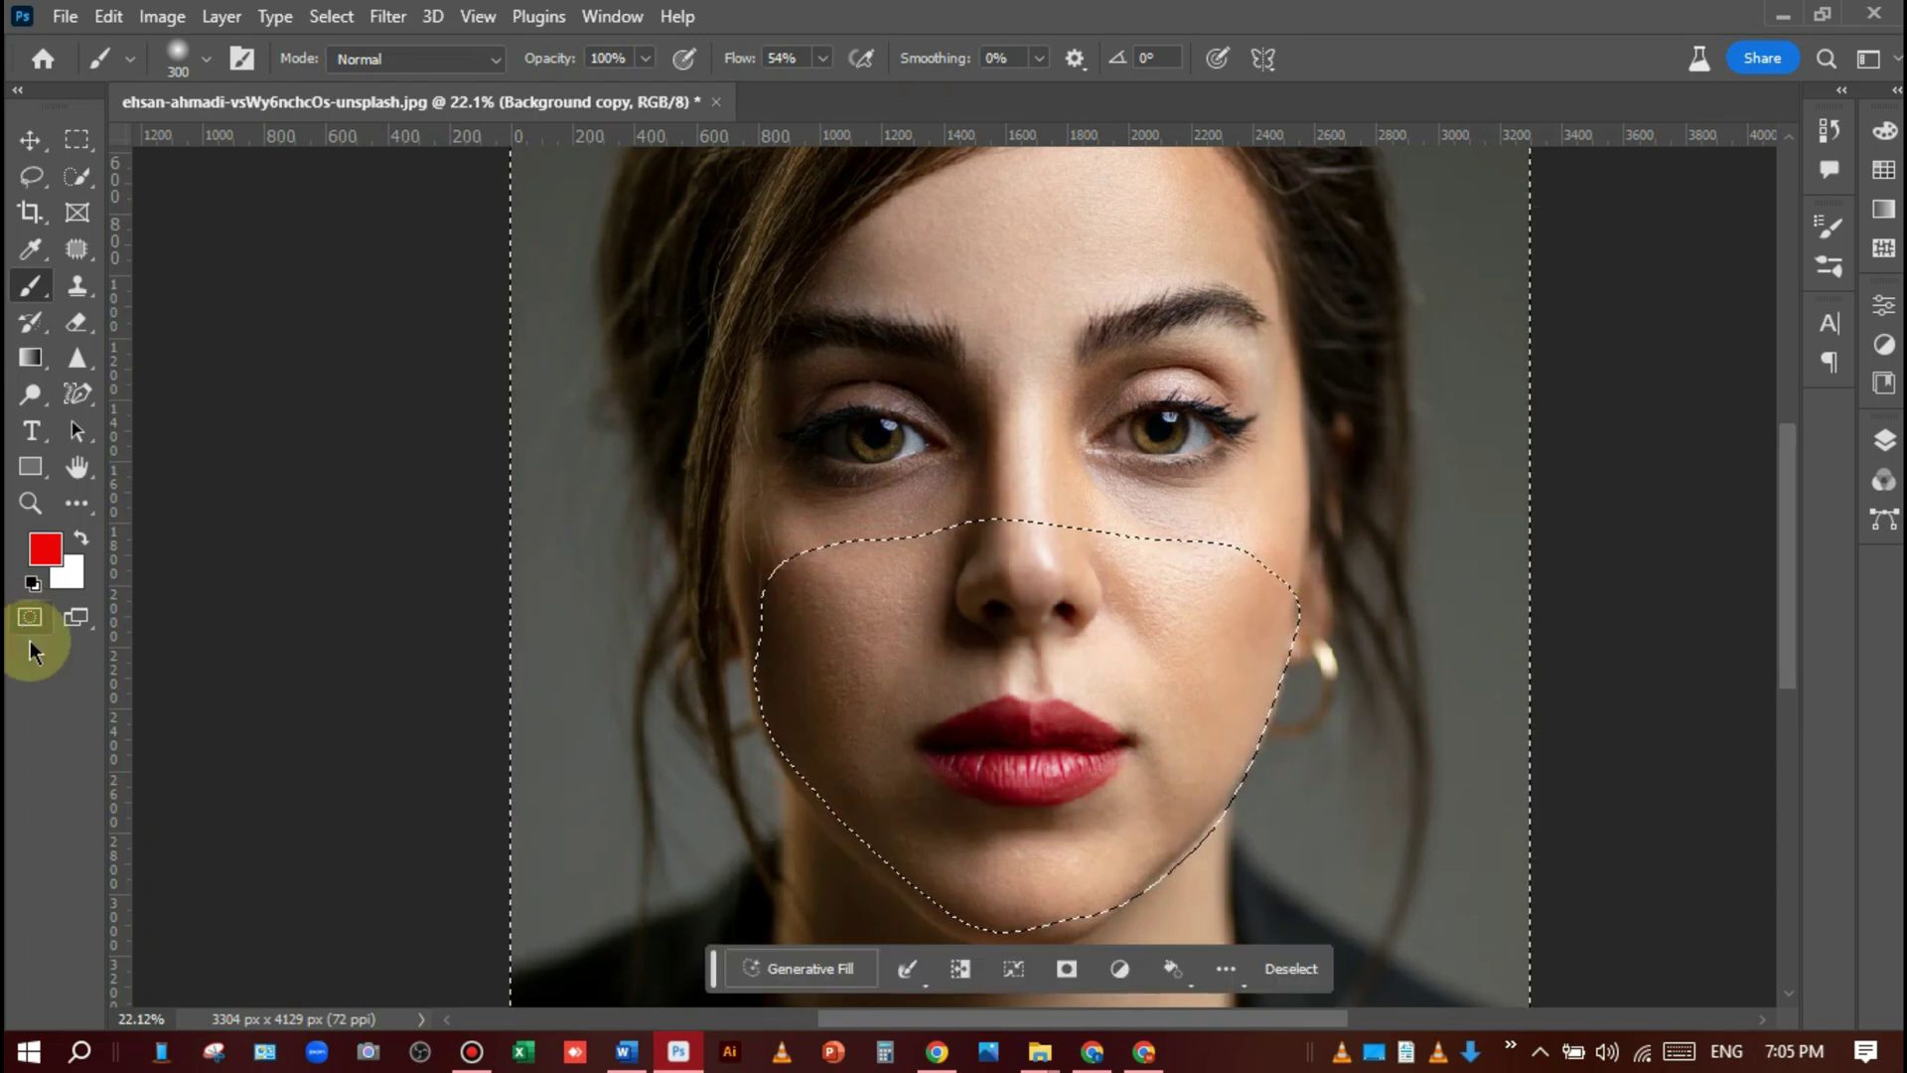
pyautogui.scroll(-1, 1191, 576)
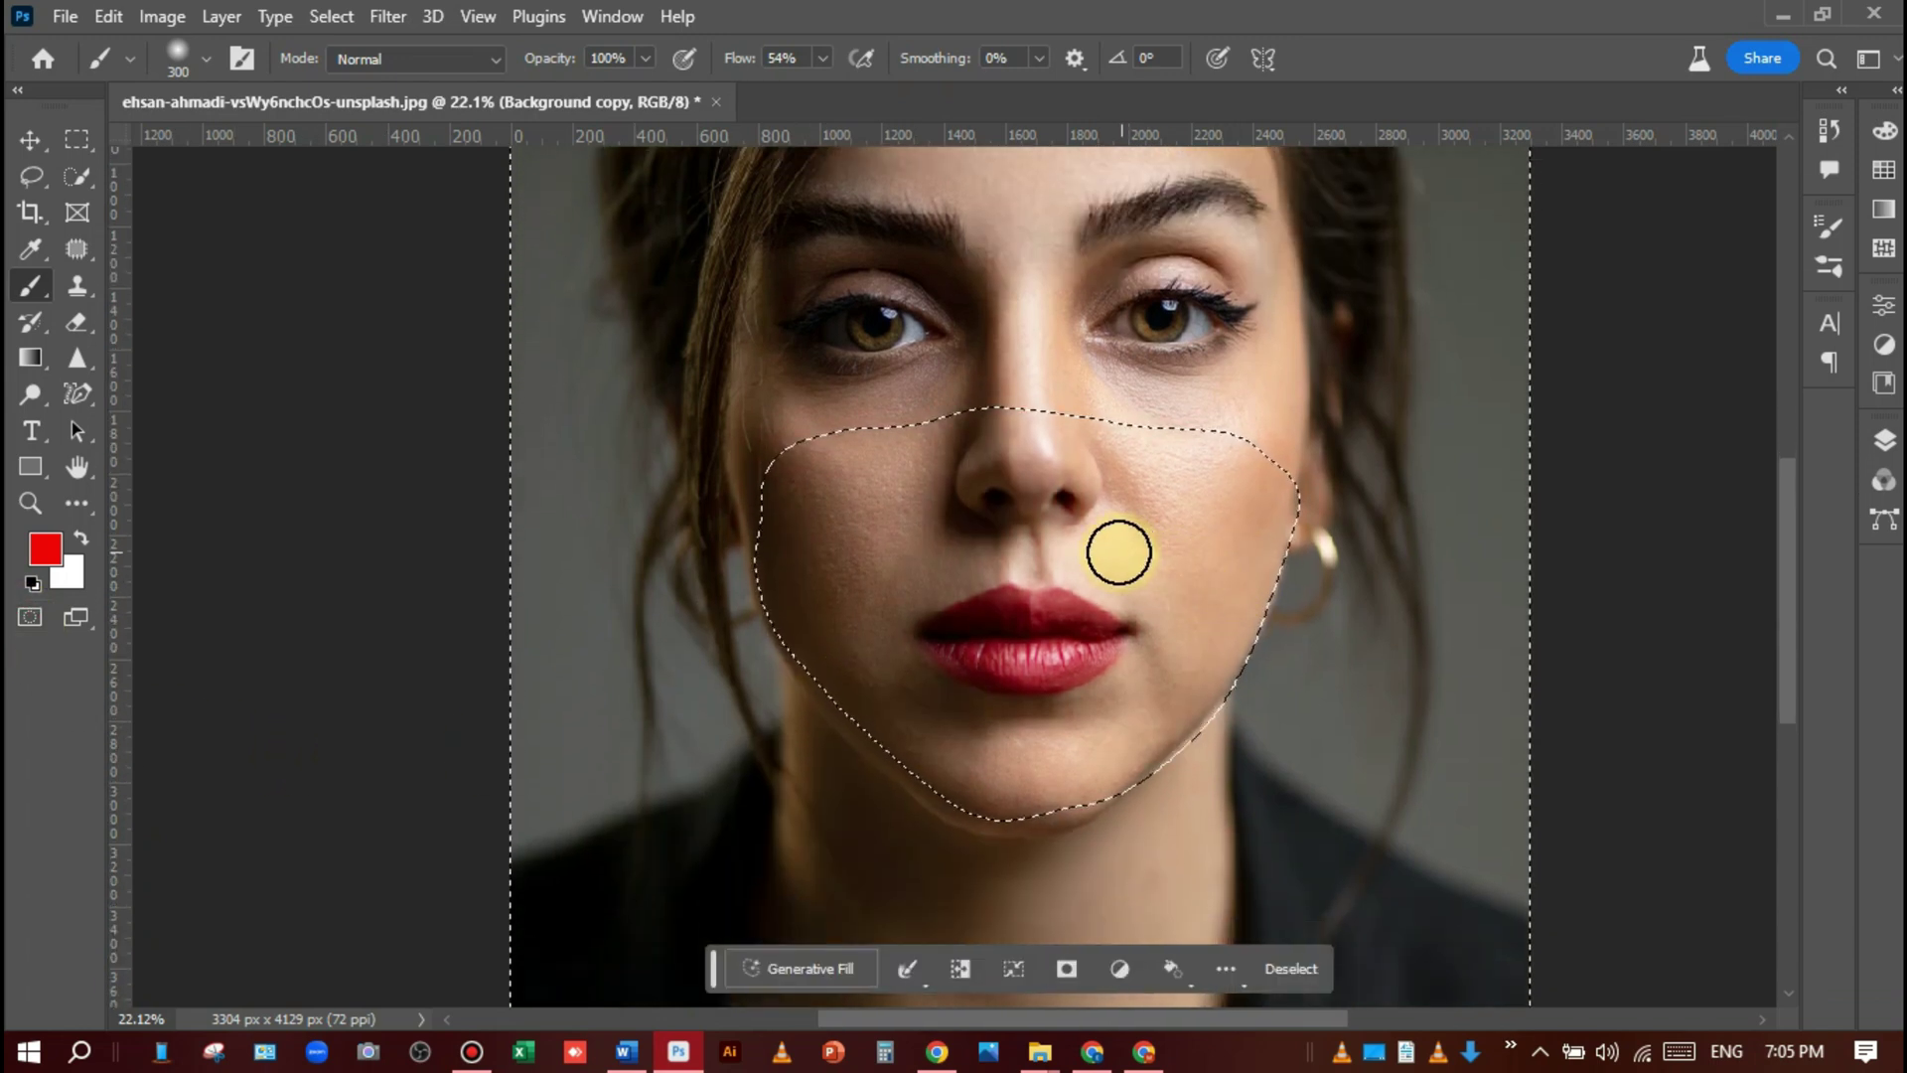
pyautogui.scroll(-1, 1124, 549)
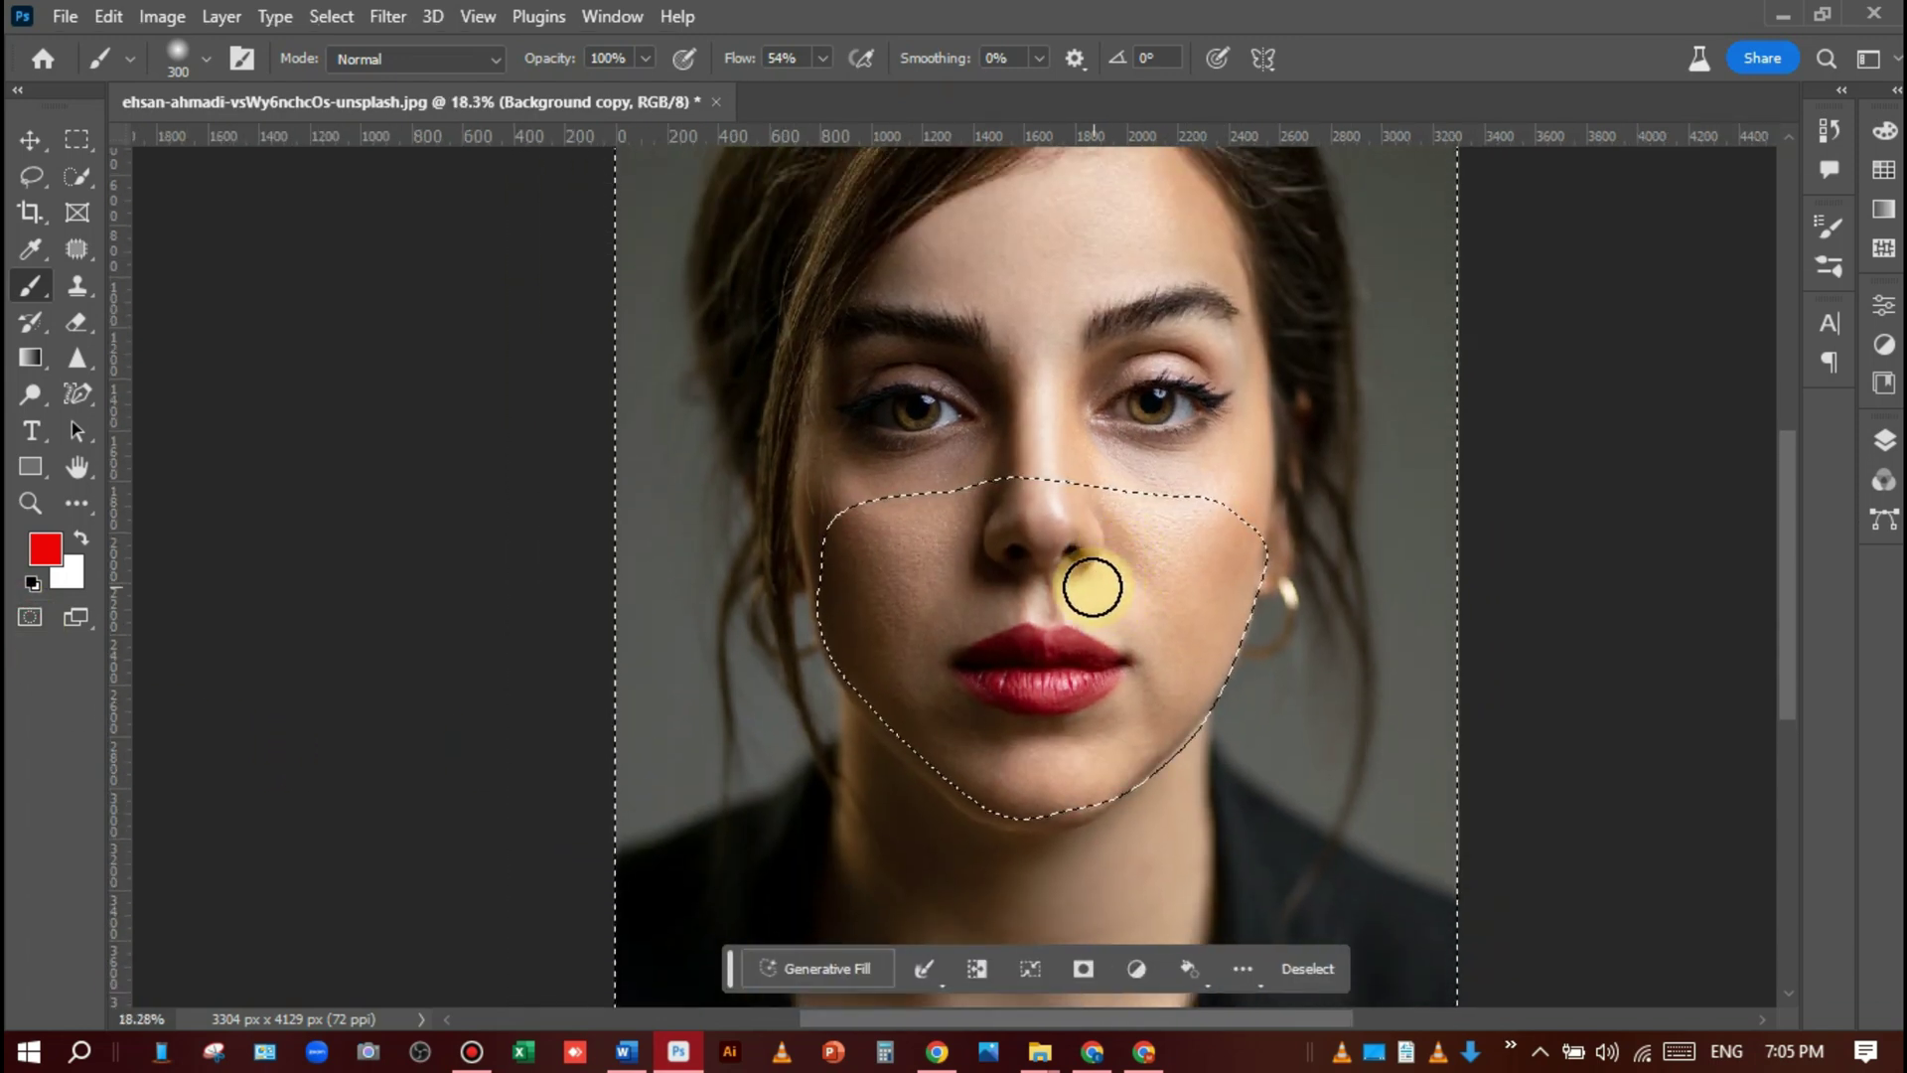
pyautogui.click(329, 17)
pyautogui.click(381, 125)
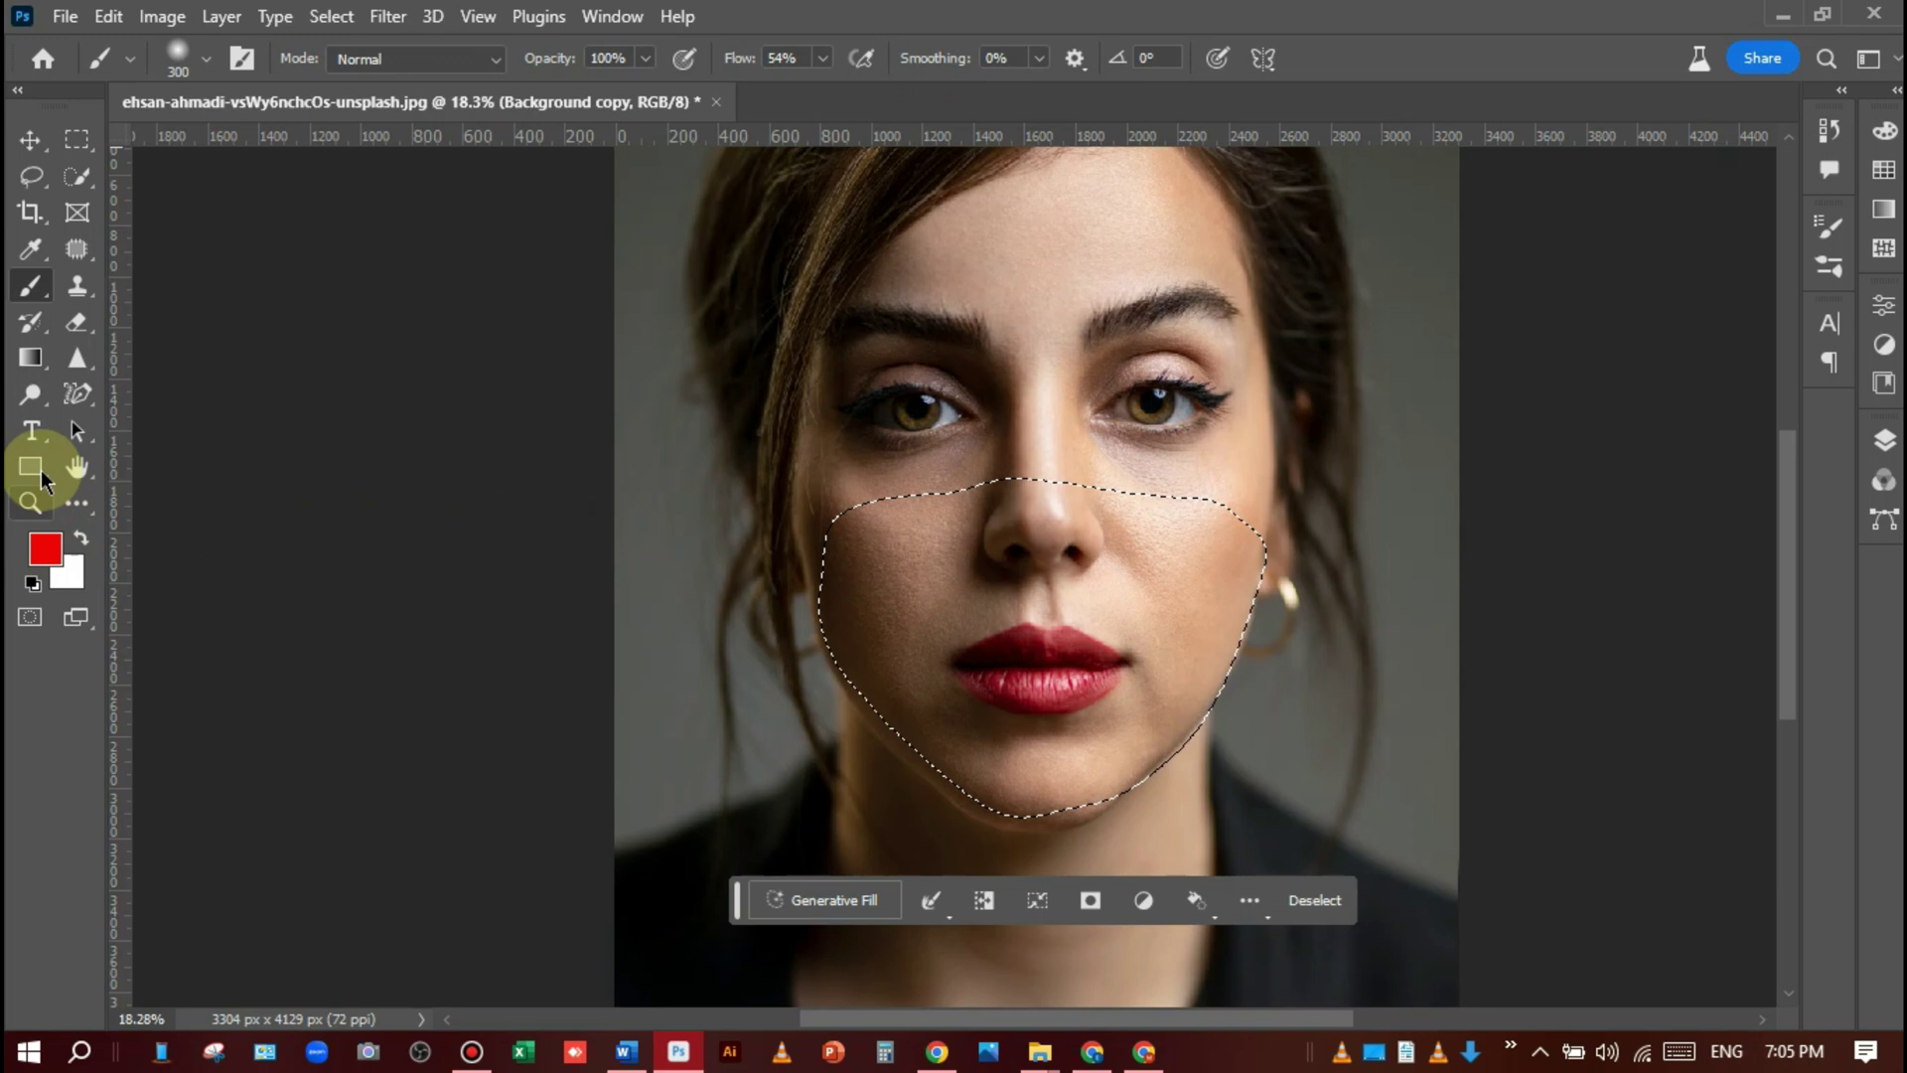
# Extend the lower-face selection with a lasso outline along the left cheek and chin.
pyautogui.click(36, 180)
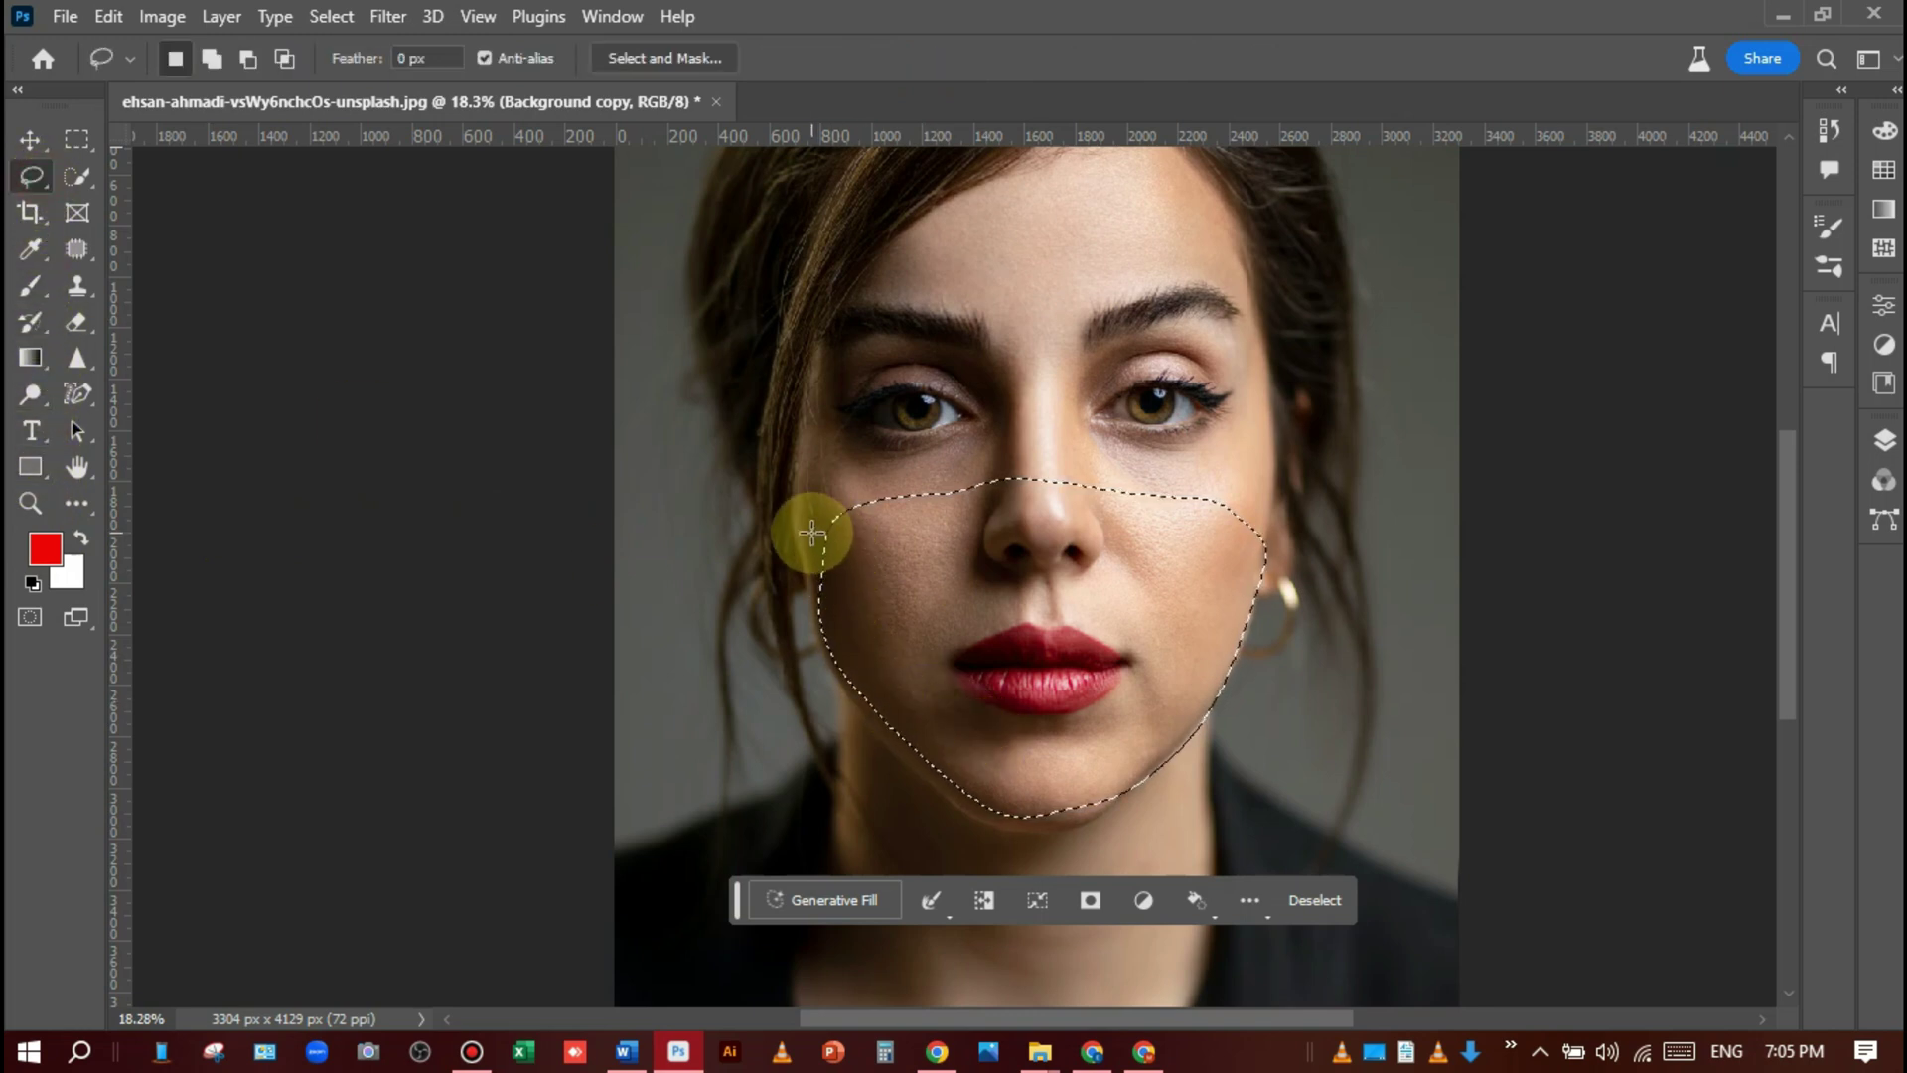
pyautogui.moveTo(812, 534)
pyautogui.mouseDown()
pyautogui.moveTo(818, 617)
pyautogui.moveTo(872, 735)
pyautogui.mouseUp()
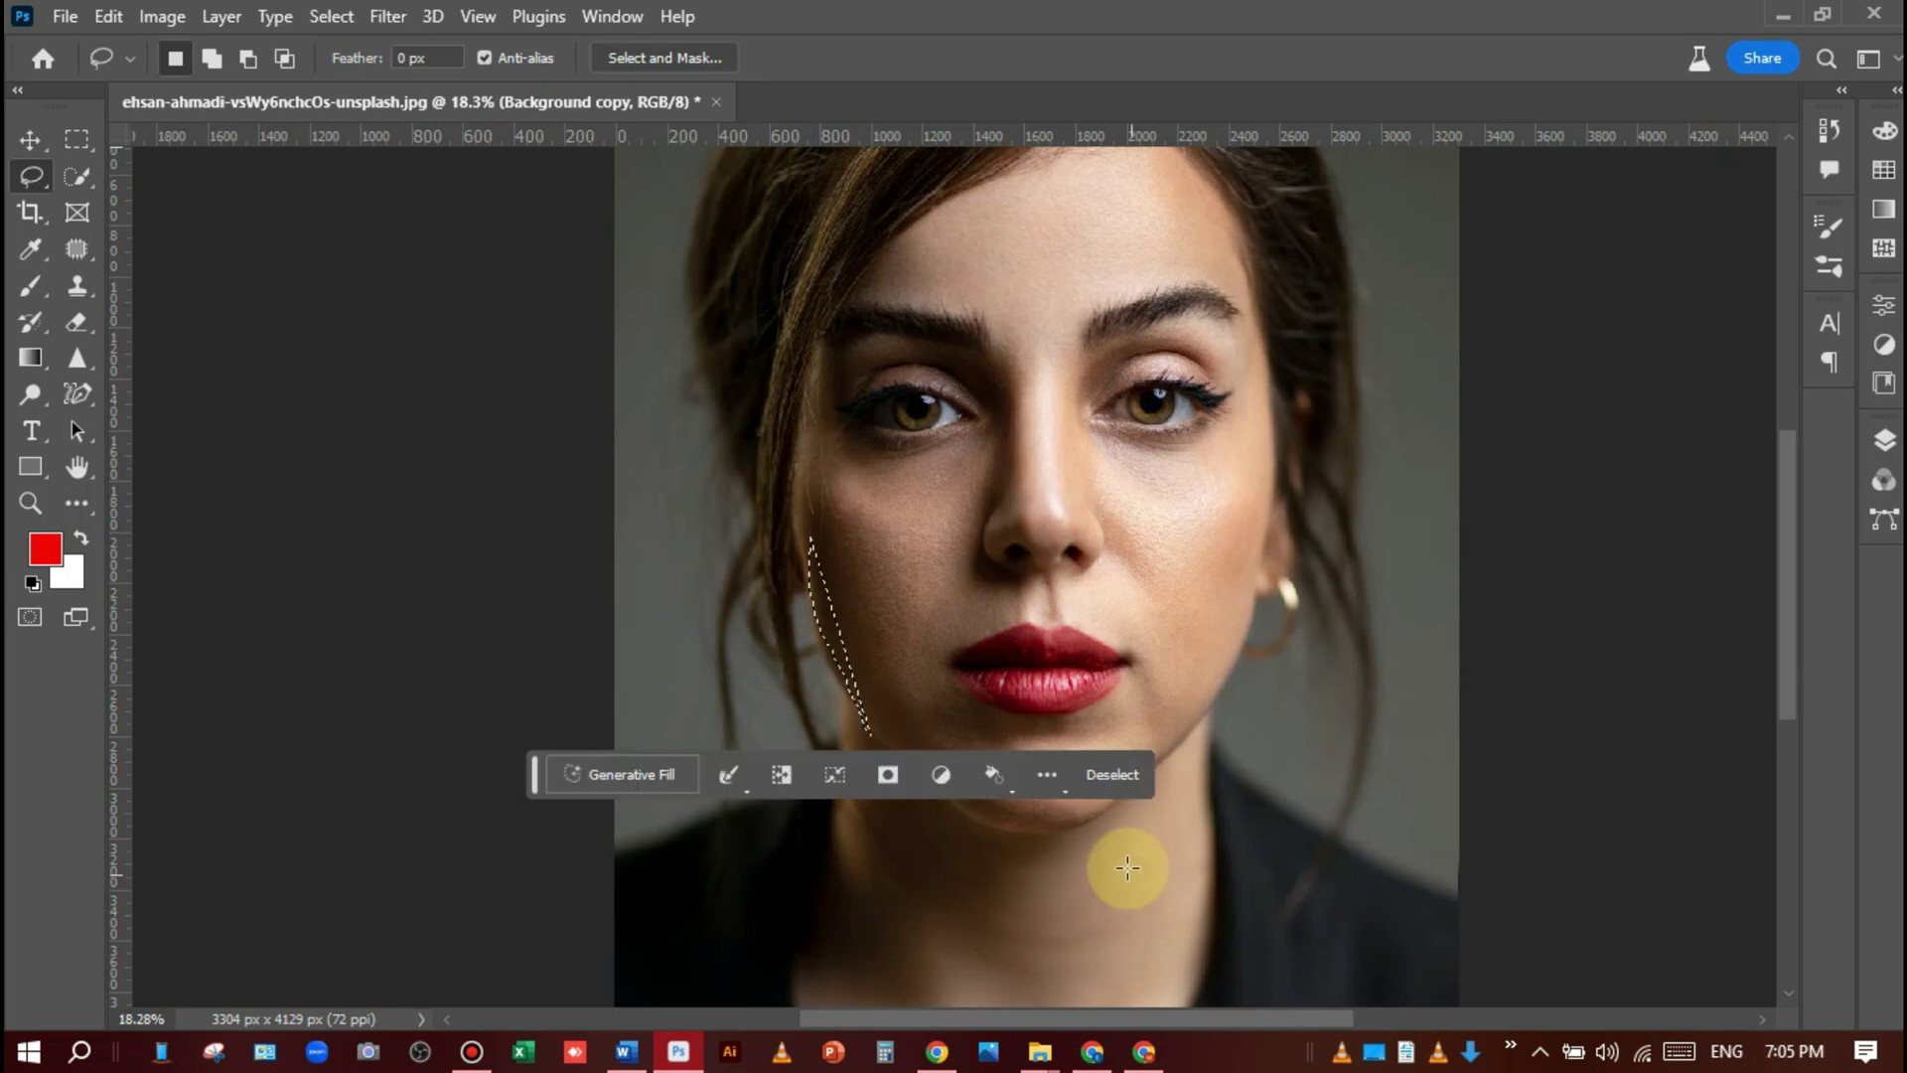
pyautogui.hotkey('ctrl', 'z')
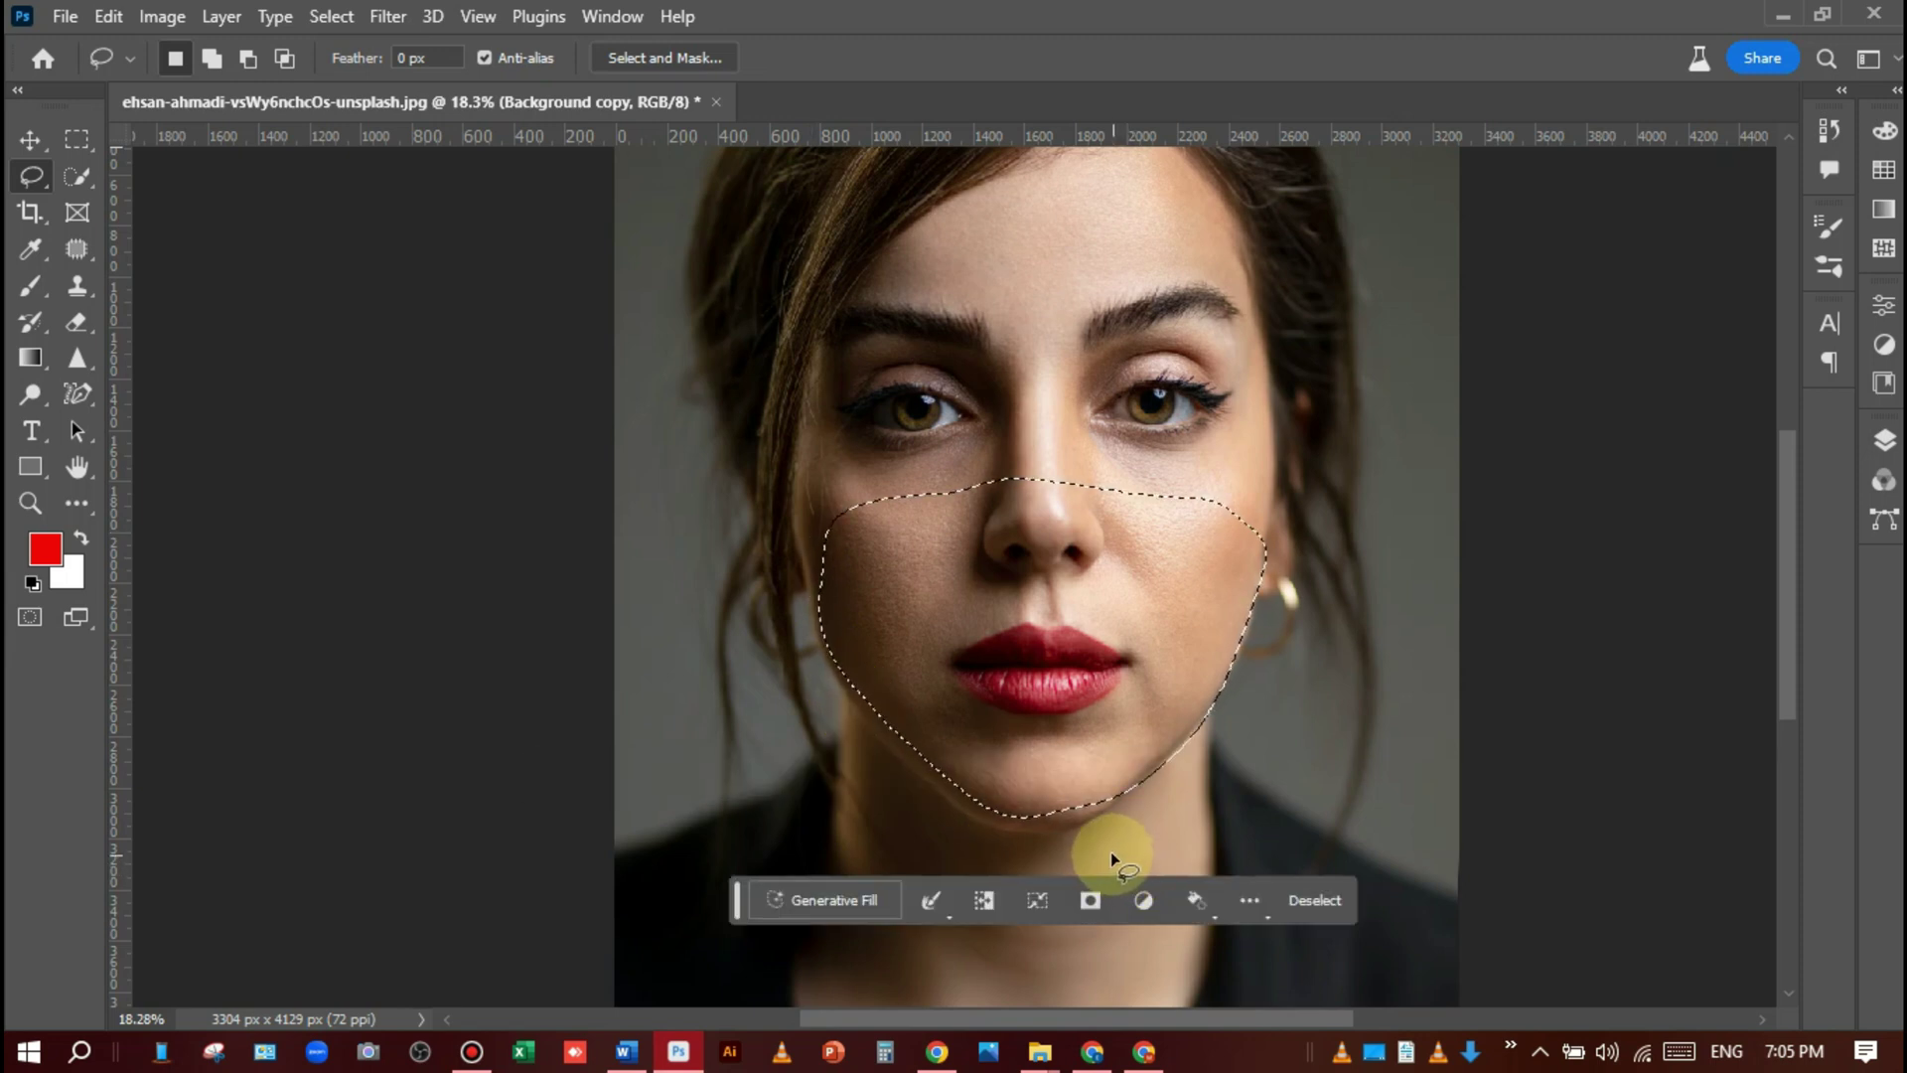
pyautogui.moveTo(814, 549); pyautogui.dragTo(814, 634)
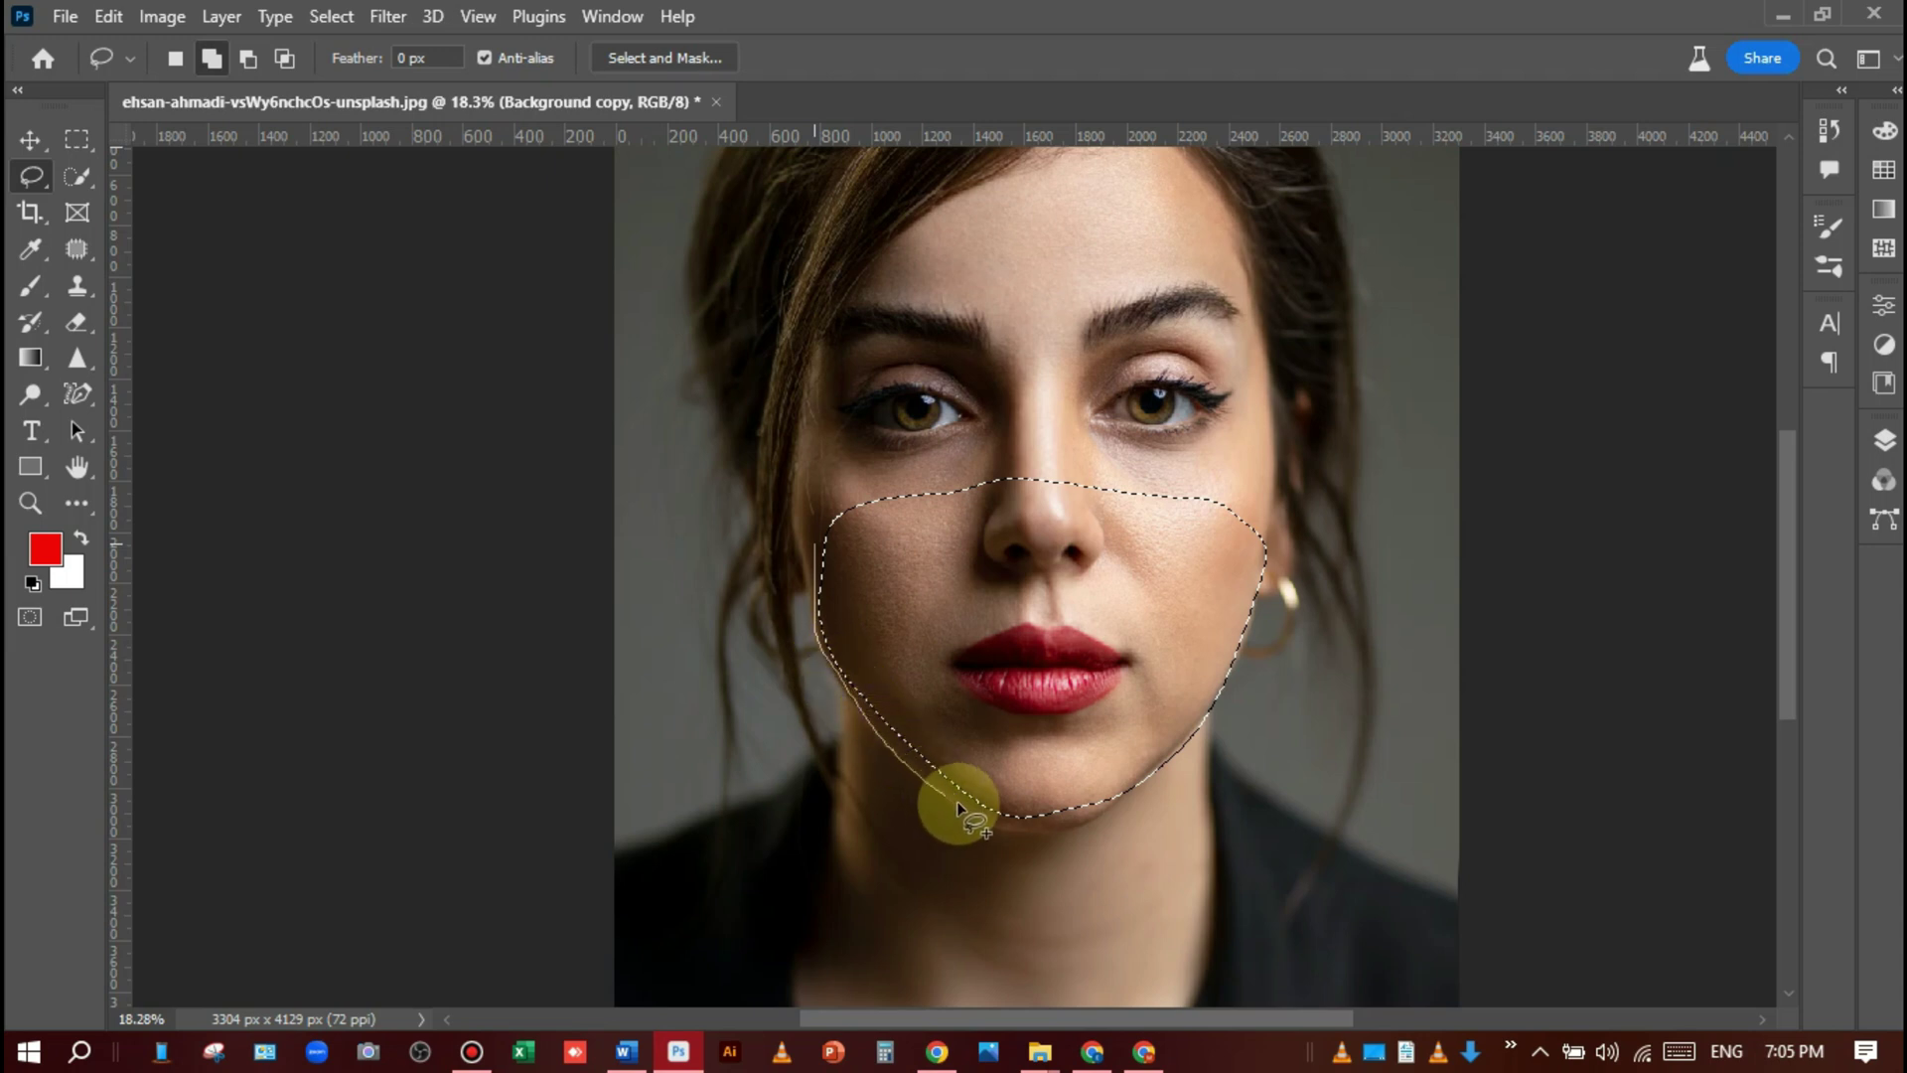
pyautogui.moveTo(1031, 844)
pyautogui.mouseDown()
pyautogui.moveTo(1094, 827)
pyautogui.moveTo(1043, 770)
pyautogui.moveTo(874, 663)
pyautogui.mouseUp()
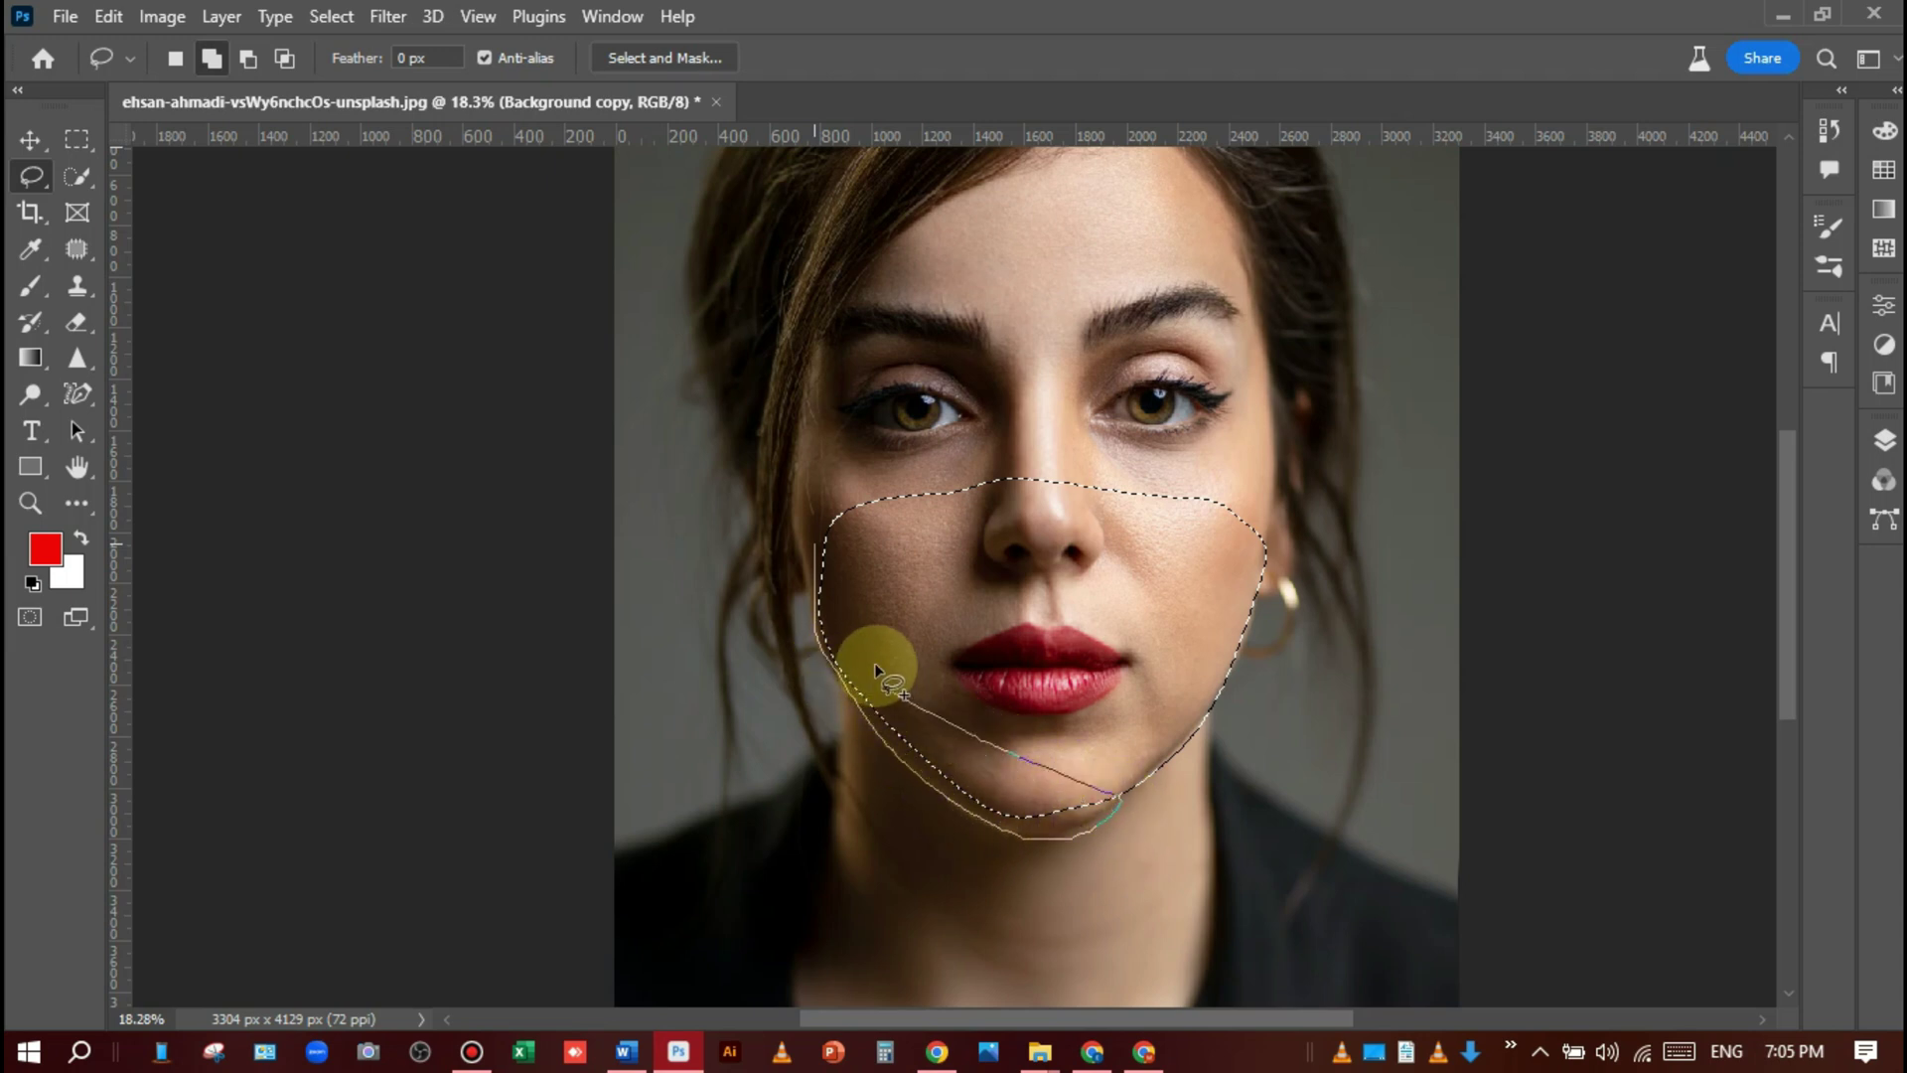
pyautogui.moveTo(825, 526); pyautogui.dragTo(815, 548)
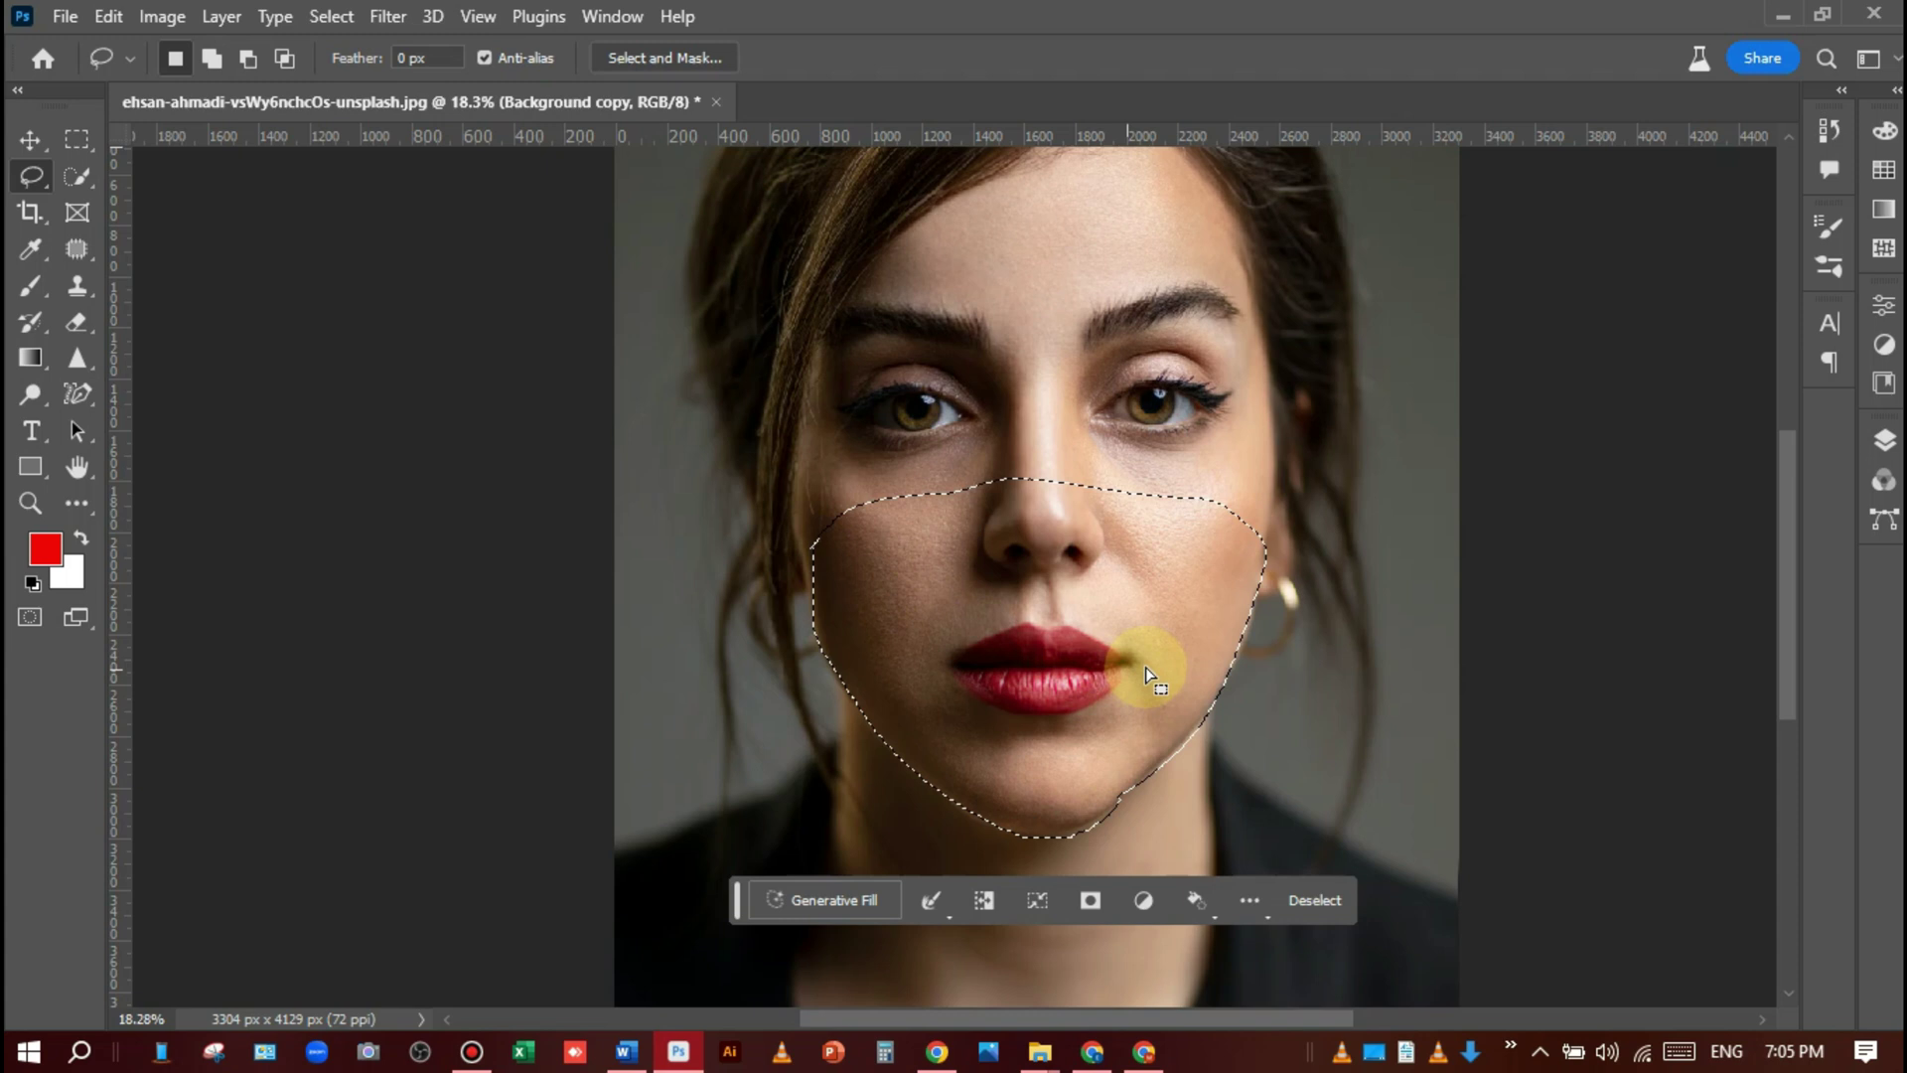
# Add the right jawline to the selection with a Shift lasso outline.
pyautogui.press('shift')
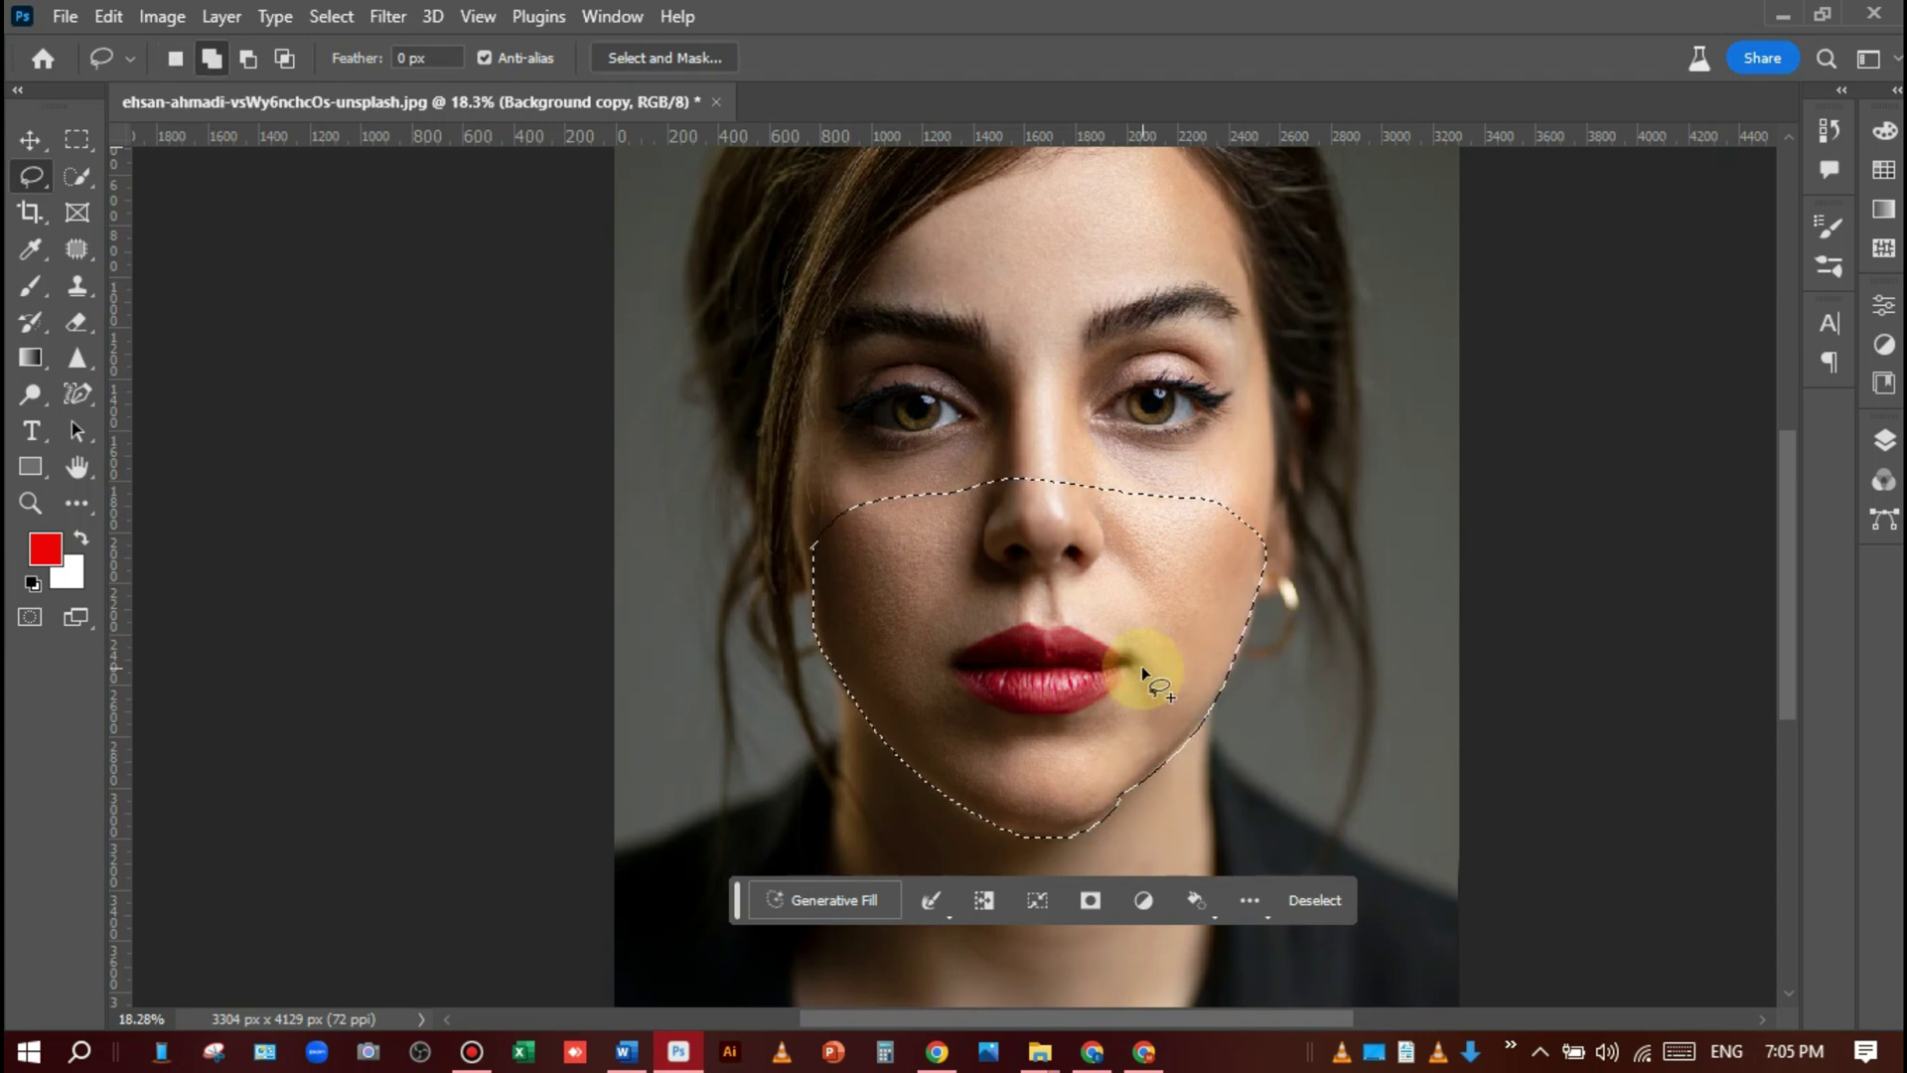
pyautogui.moveTo(1234, 628); pyautogui.dragTo(1158, 735)
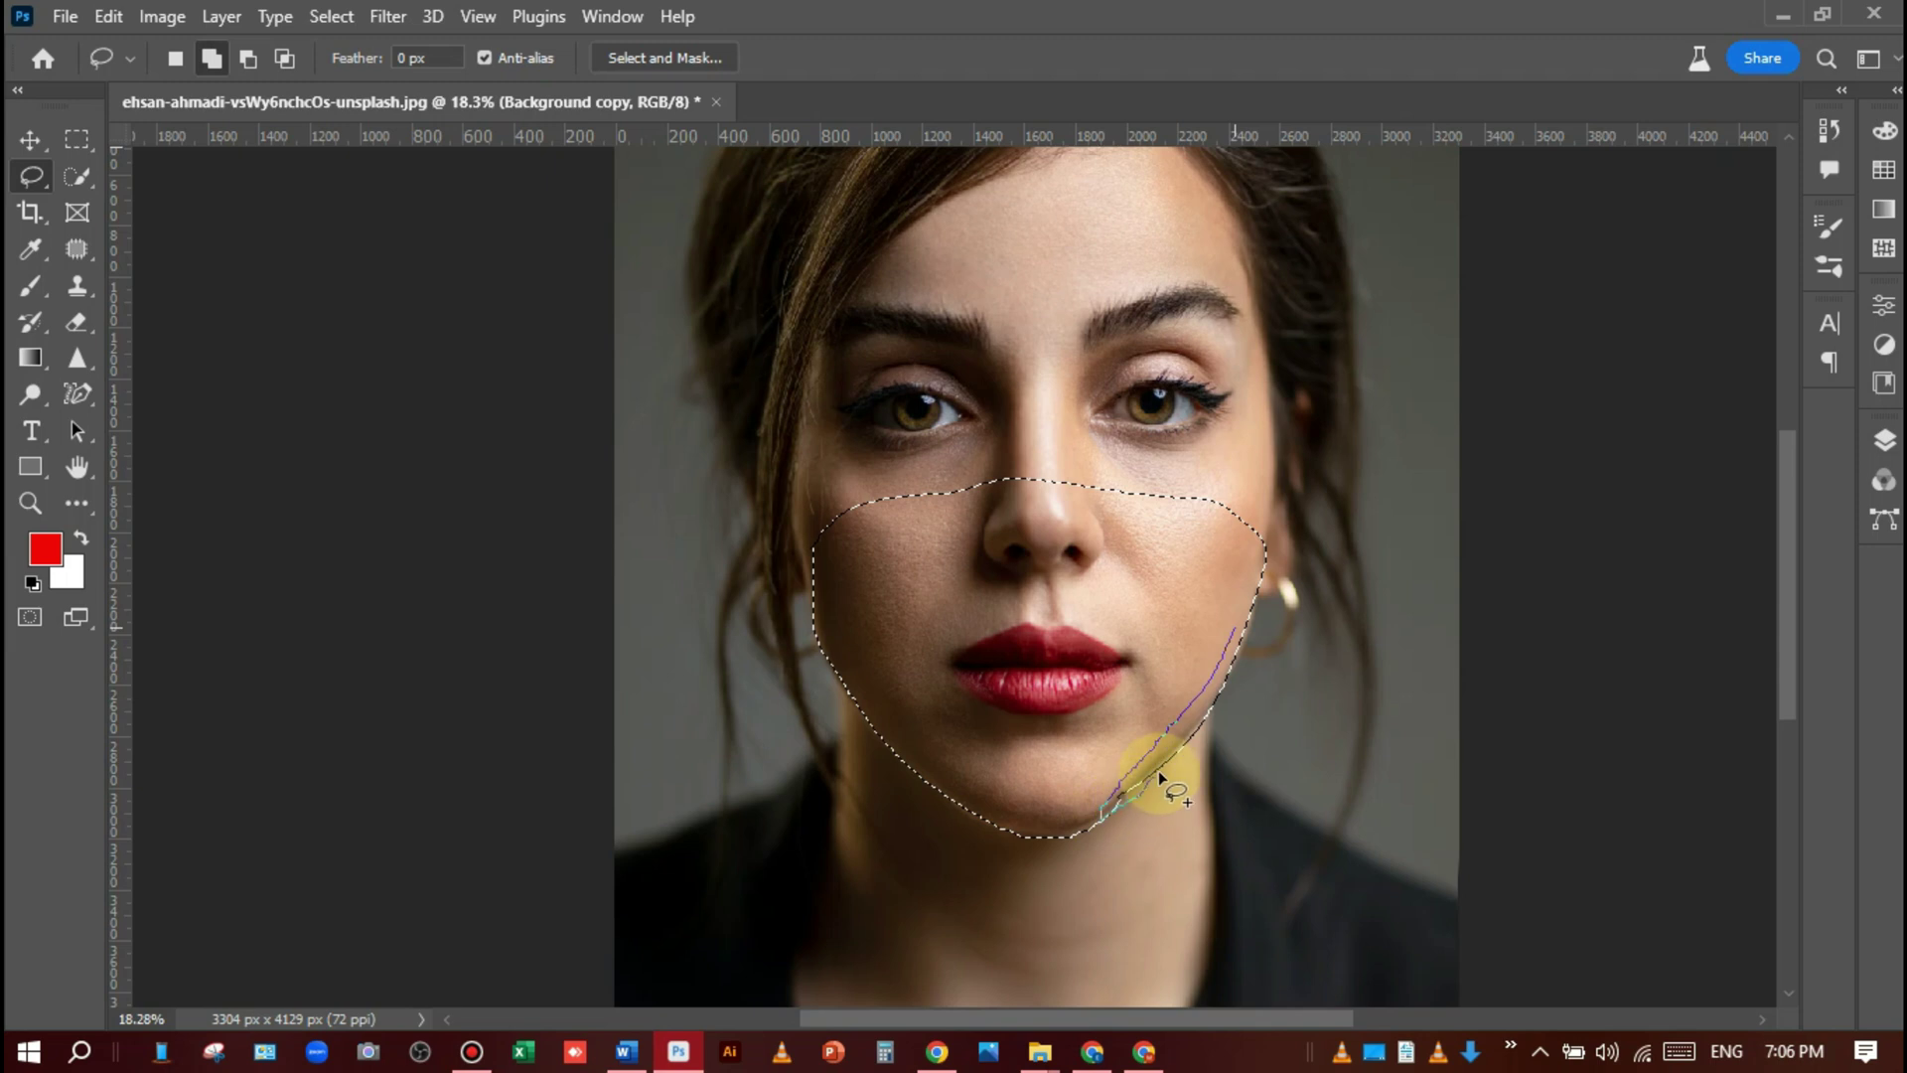
pyautogui.moveTo(1192, 745); pyautogui.dragTo(1238, 639)
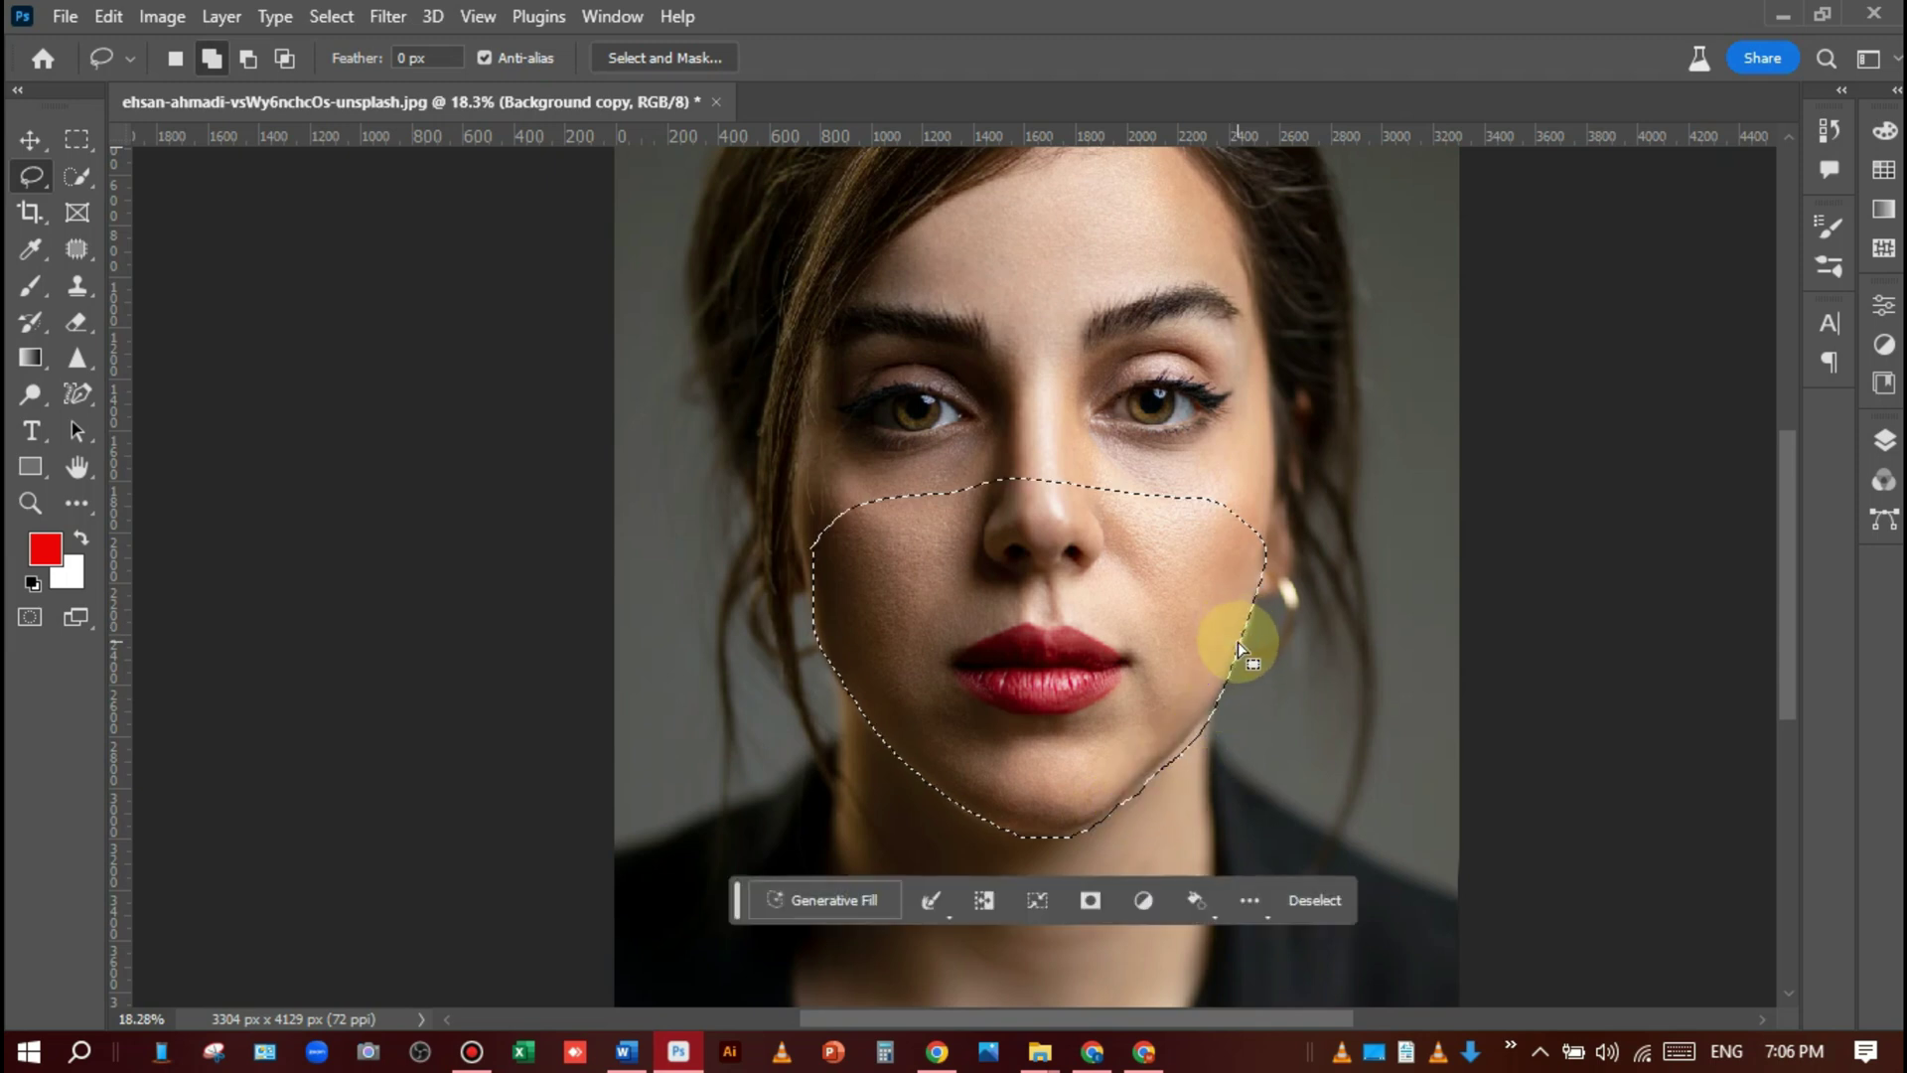
# Run Generative Fill on the lower-face selection with the prompt 'smile'.
pyautogui.scroll(-2, 1030, 606)
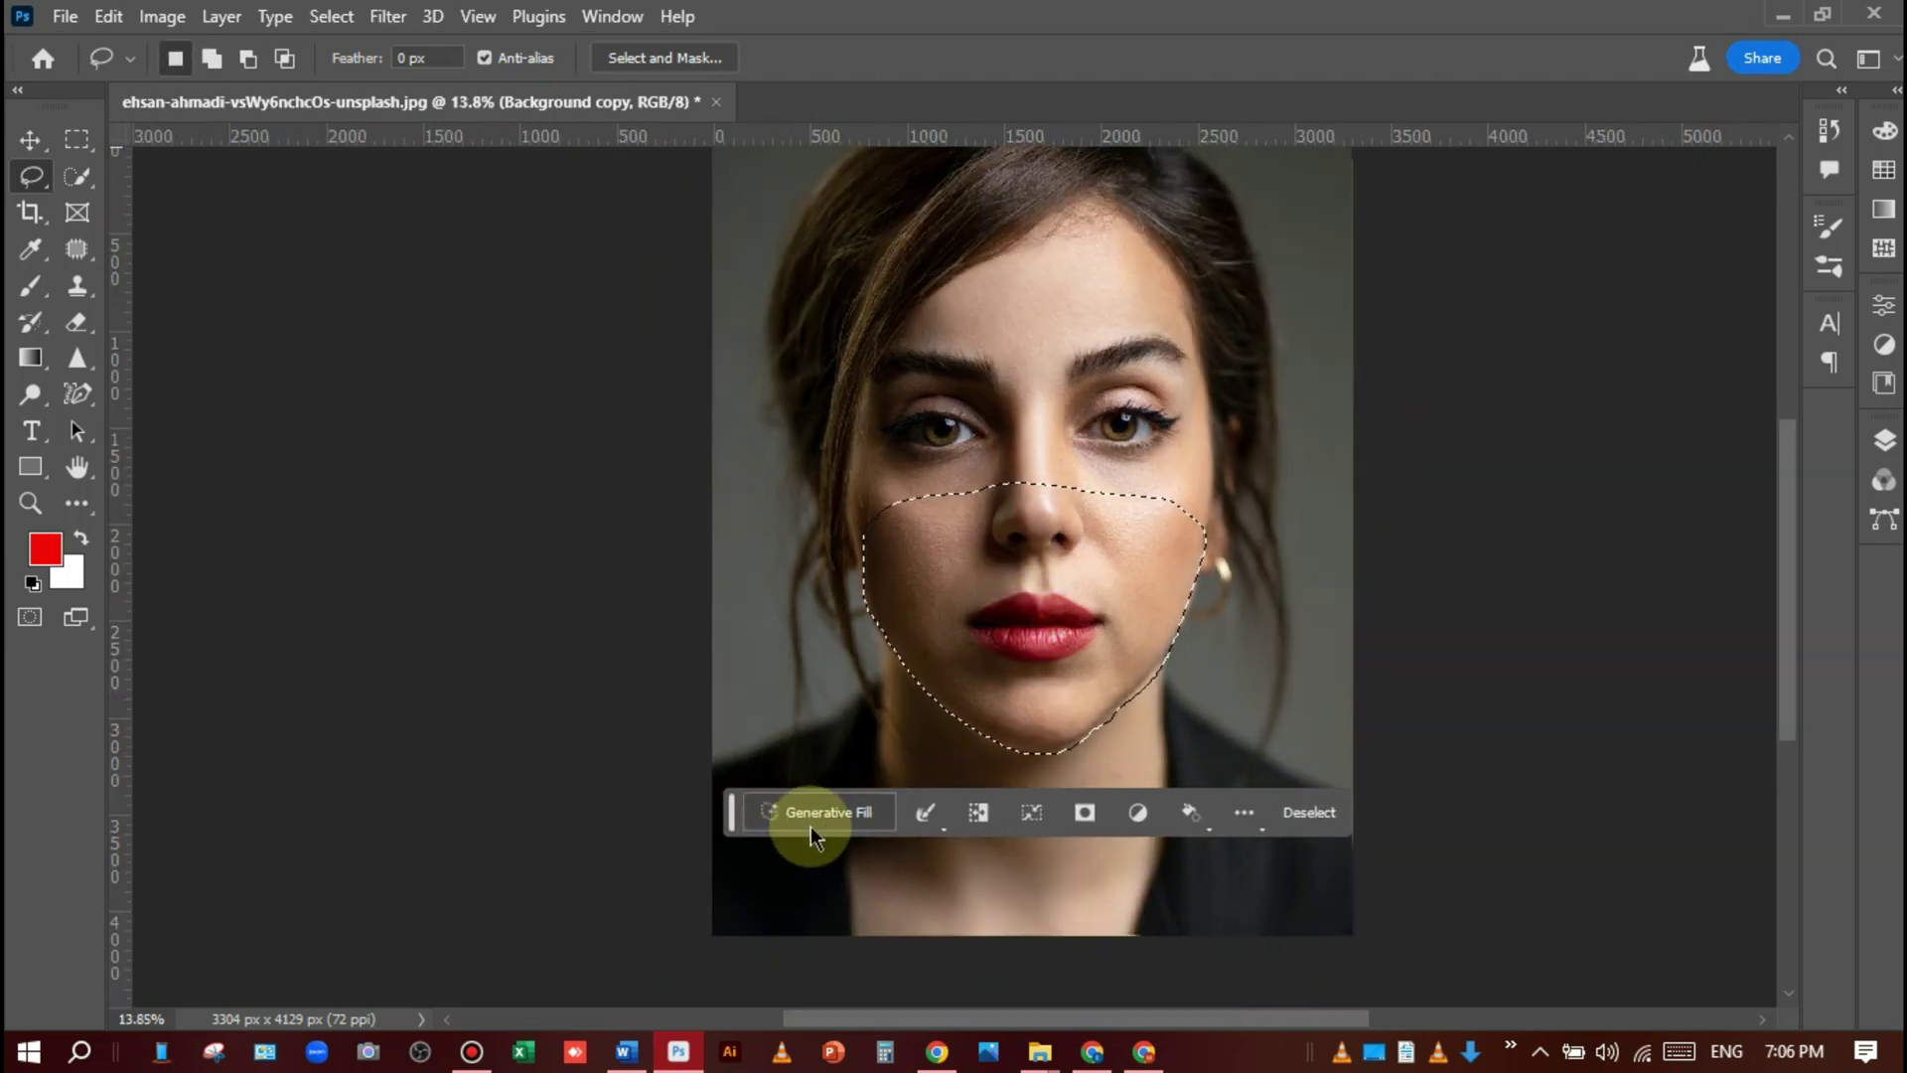
pyautogui.moveTo(811, 818); pyautogui.dragTo(812, 816)
pyautogui.write('smile')
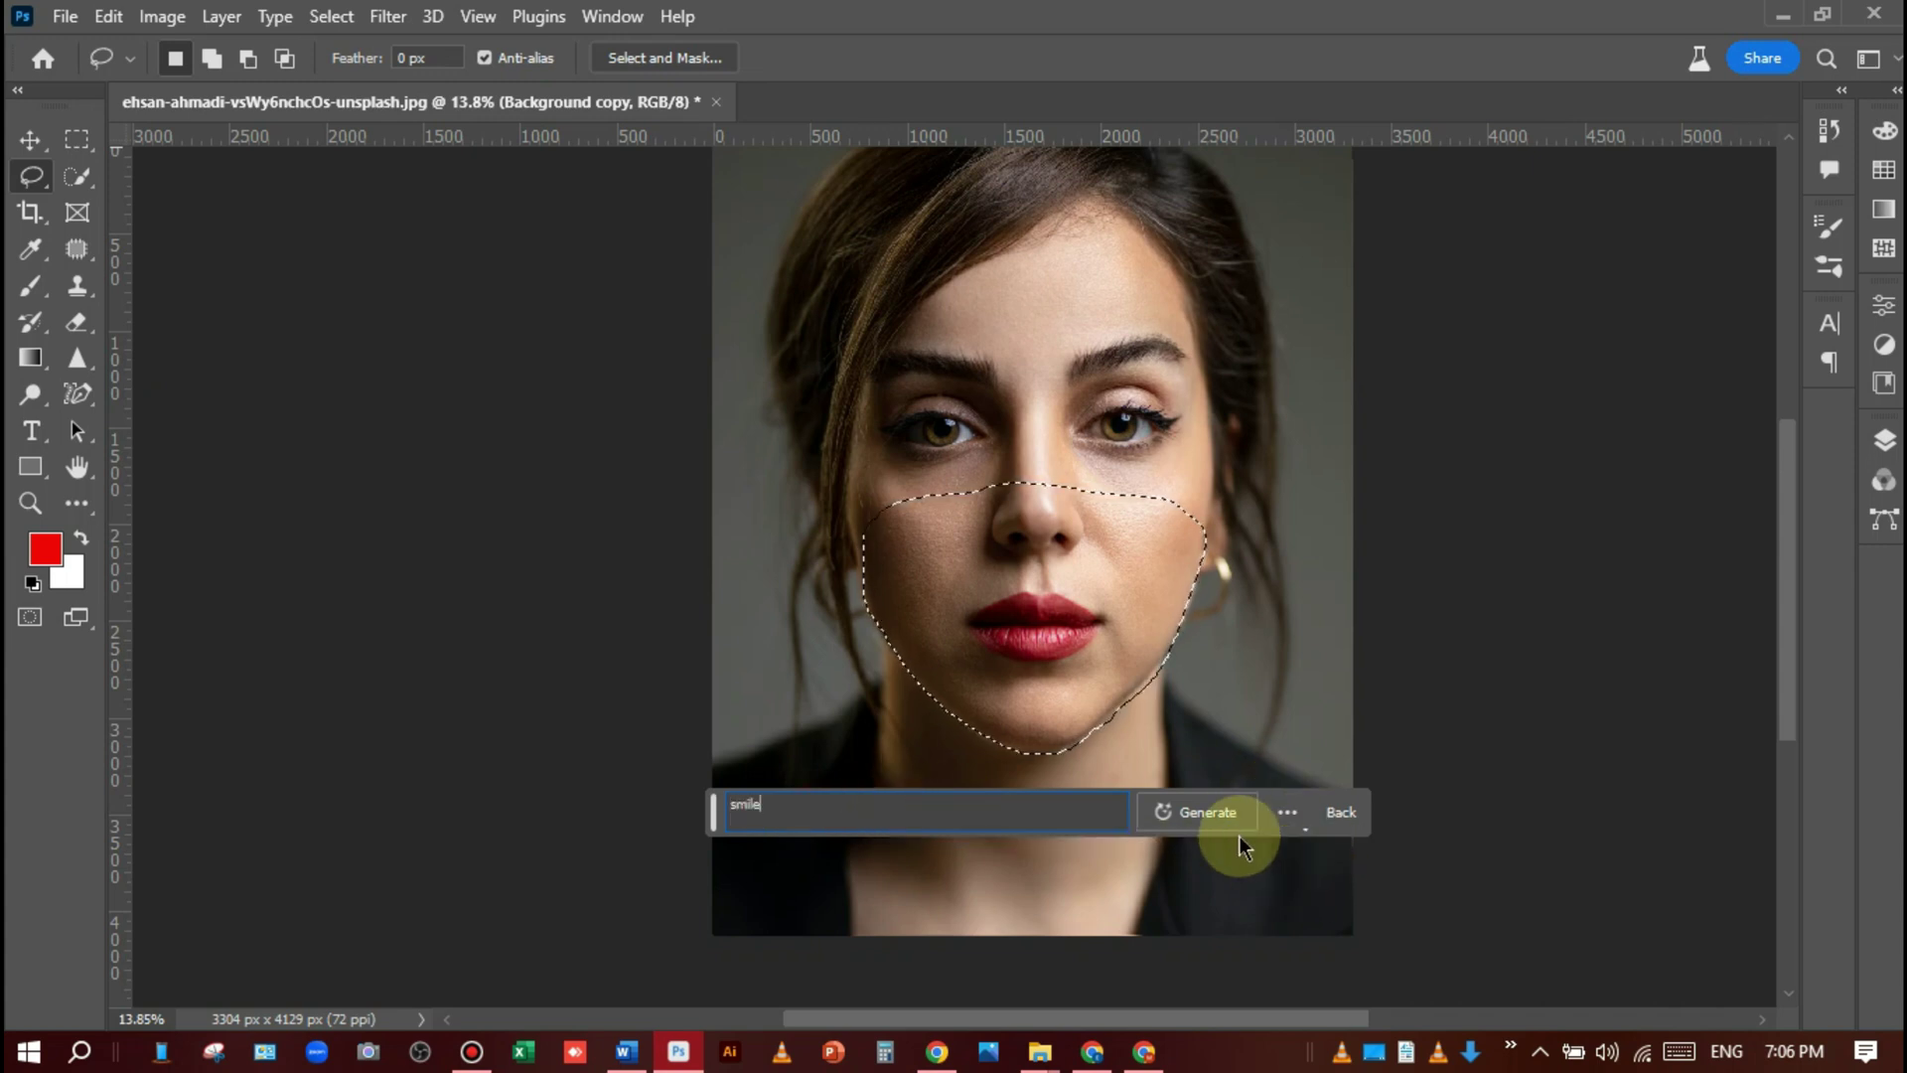
pyautogui.click(1213, 819)
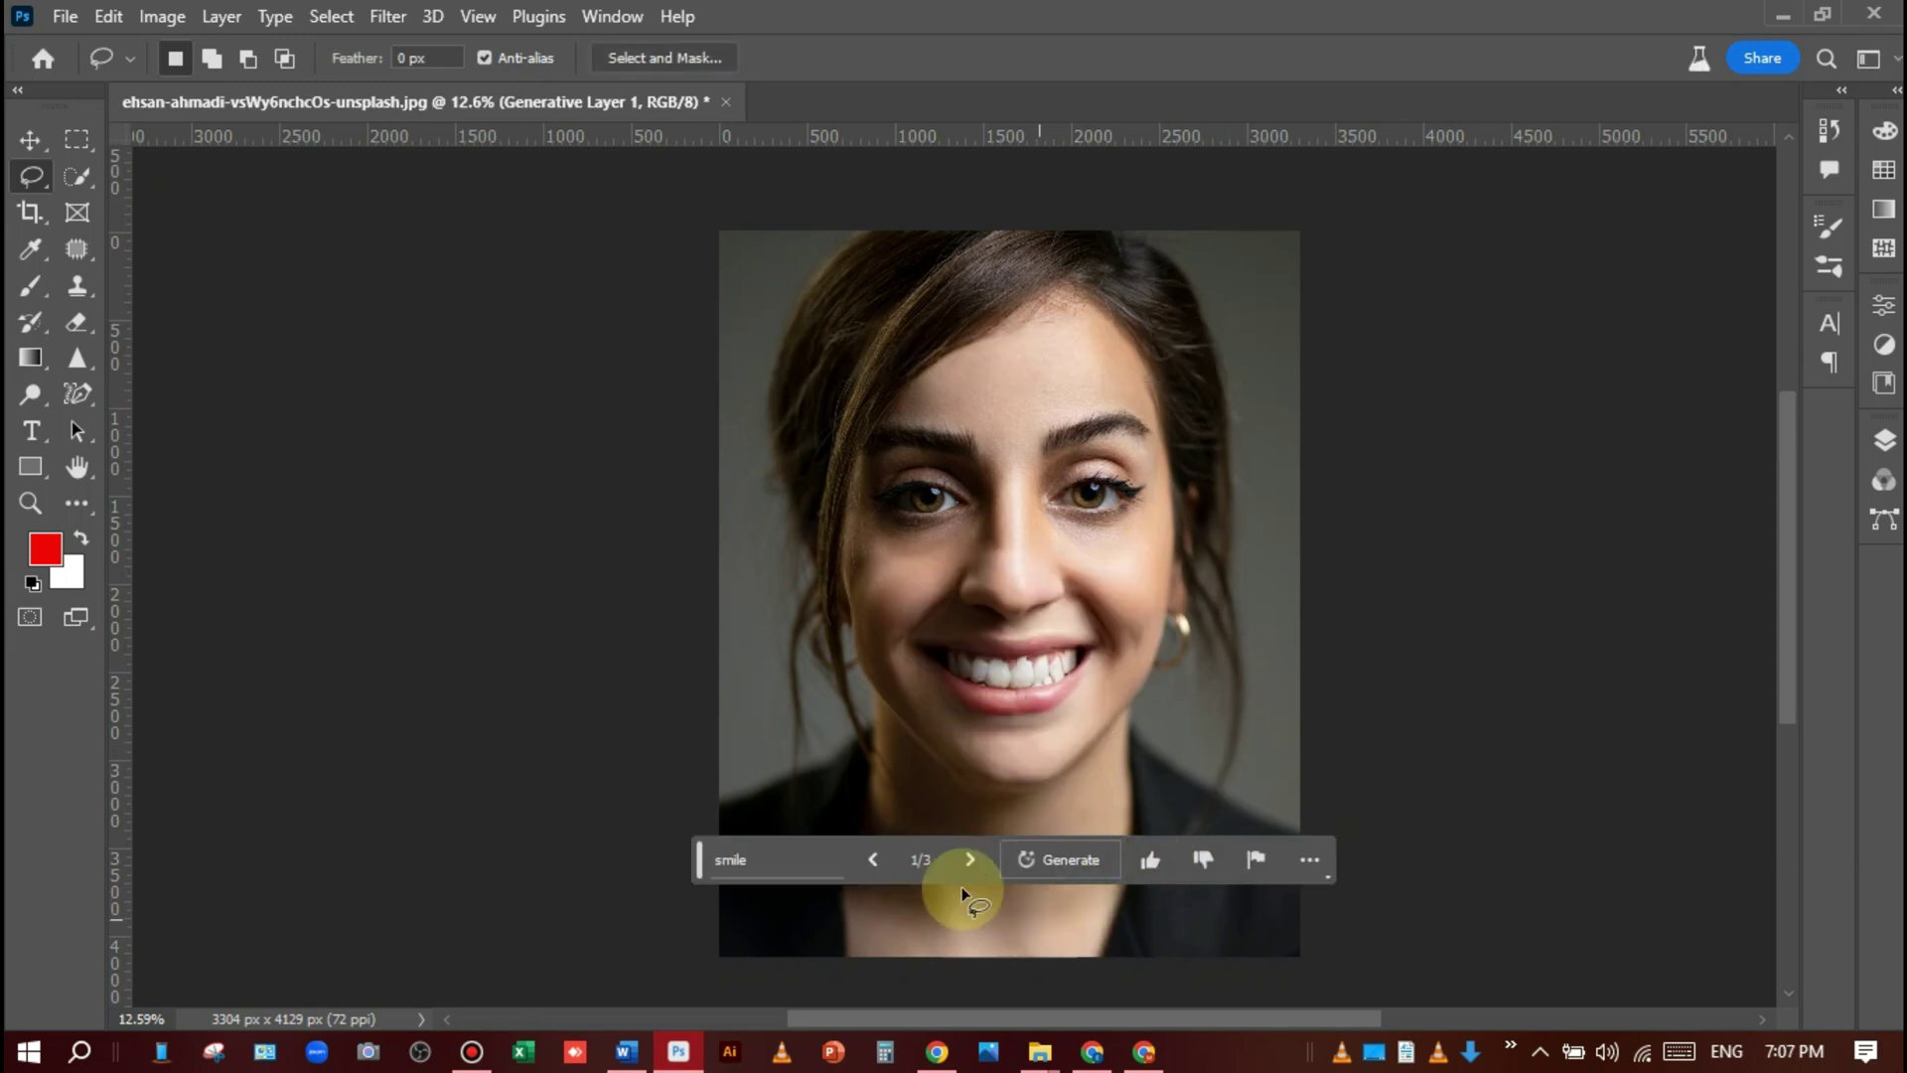
# Browse the three smile variations, then generate three more for six in total.
pyautogui.click(968, 860)
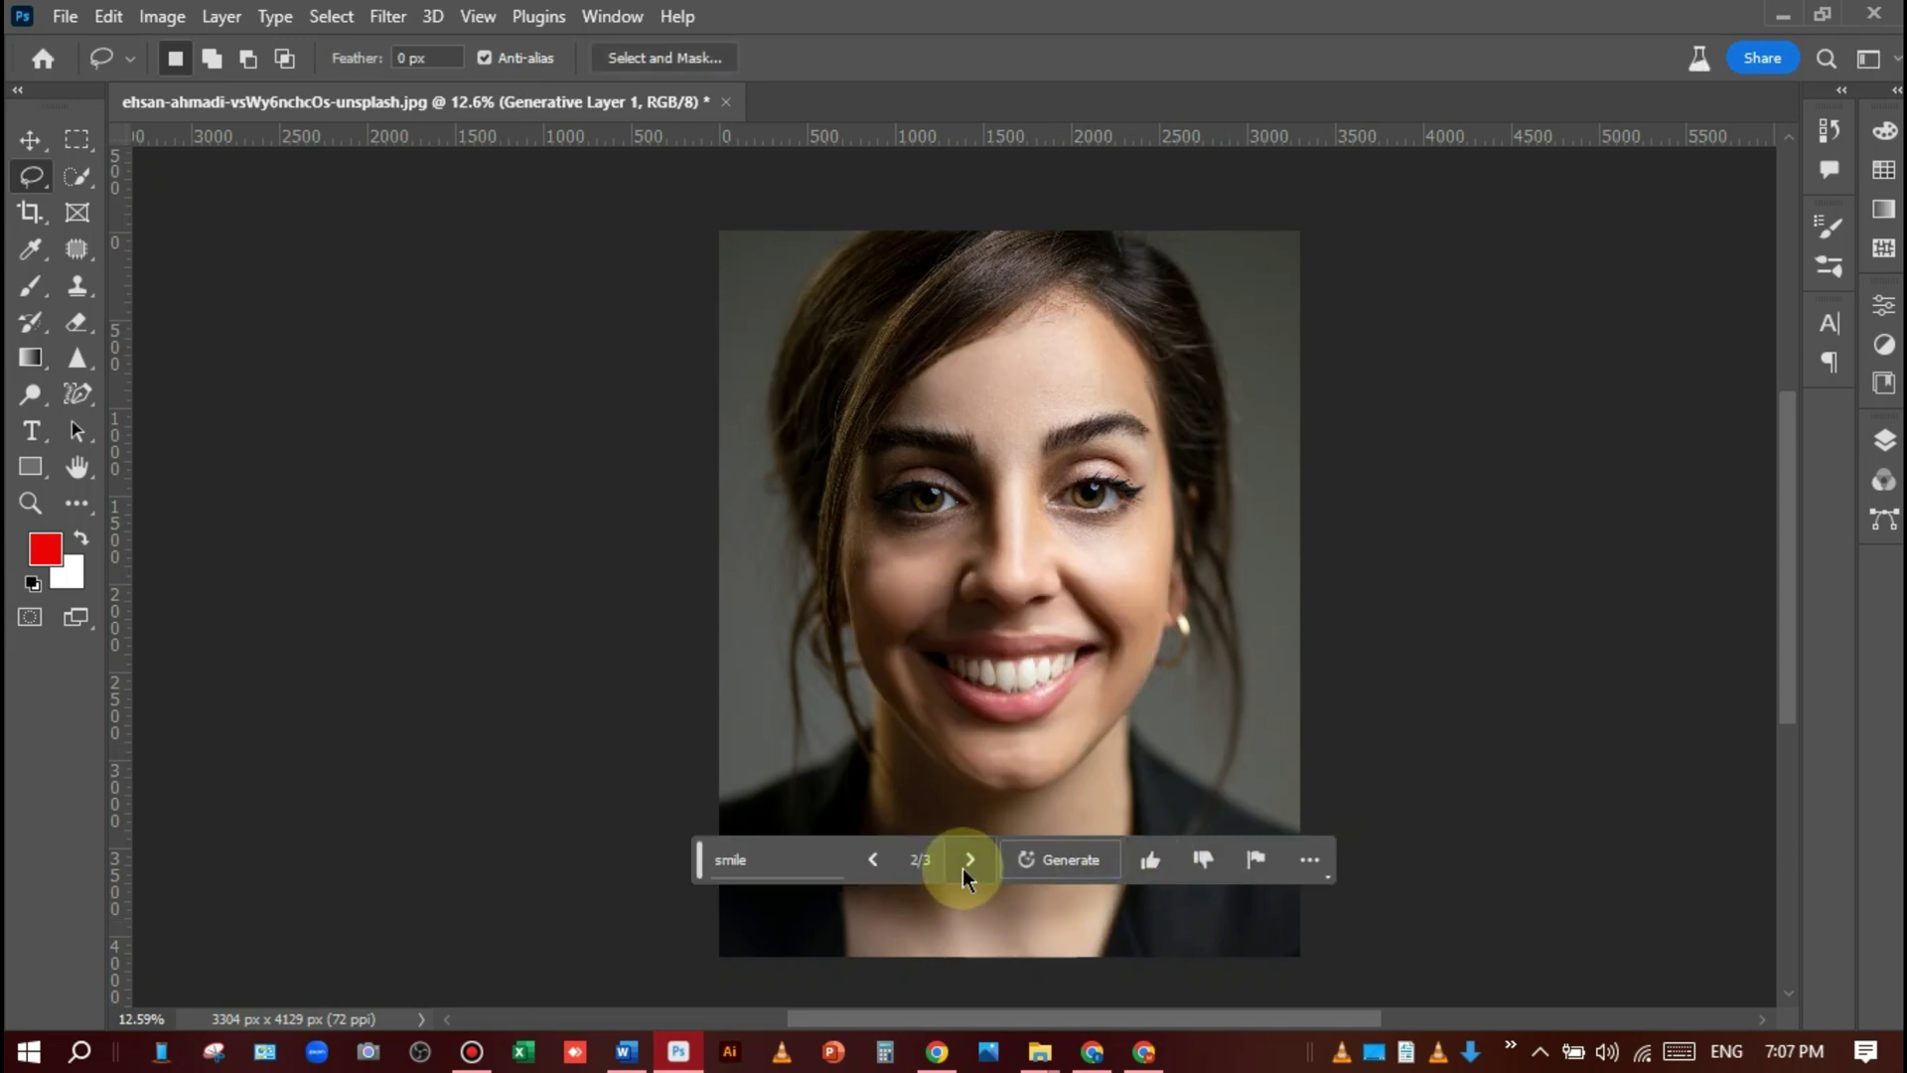
pyautogui.click(968, 860)
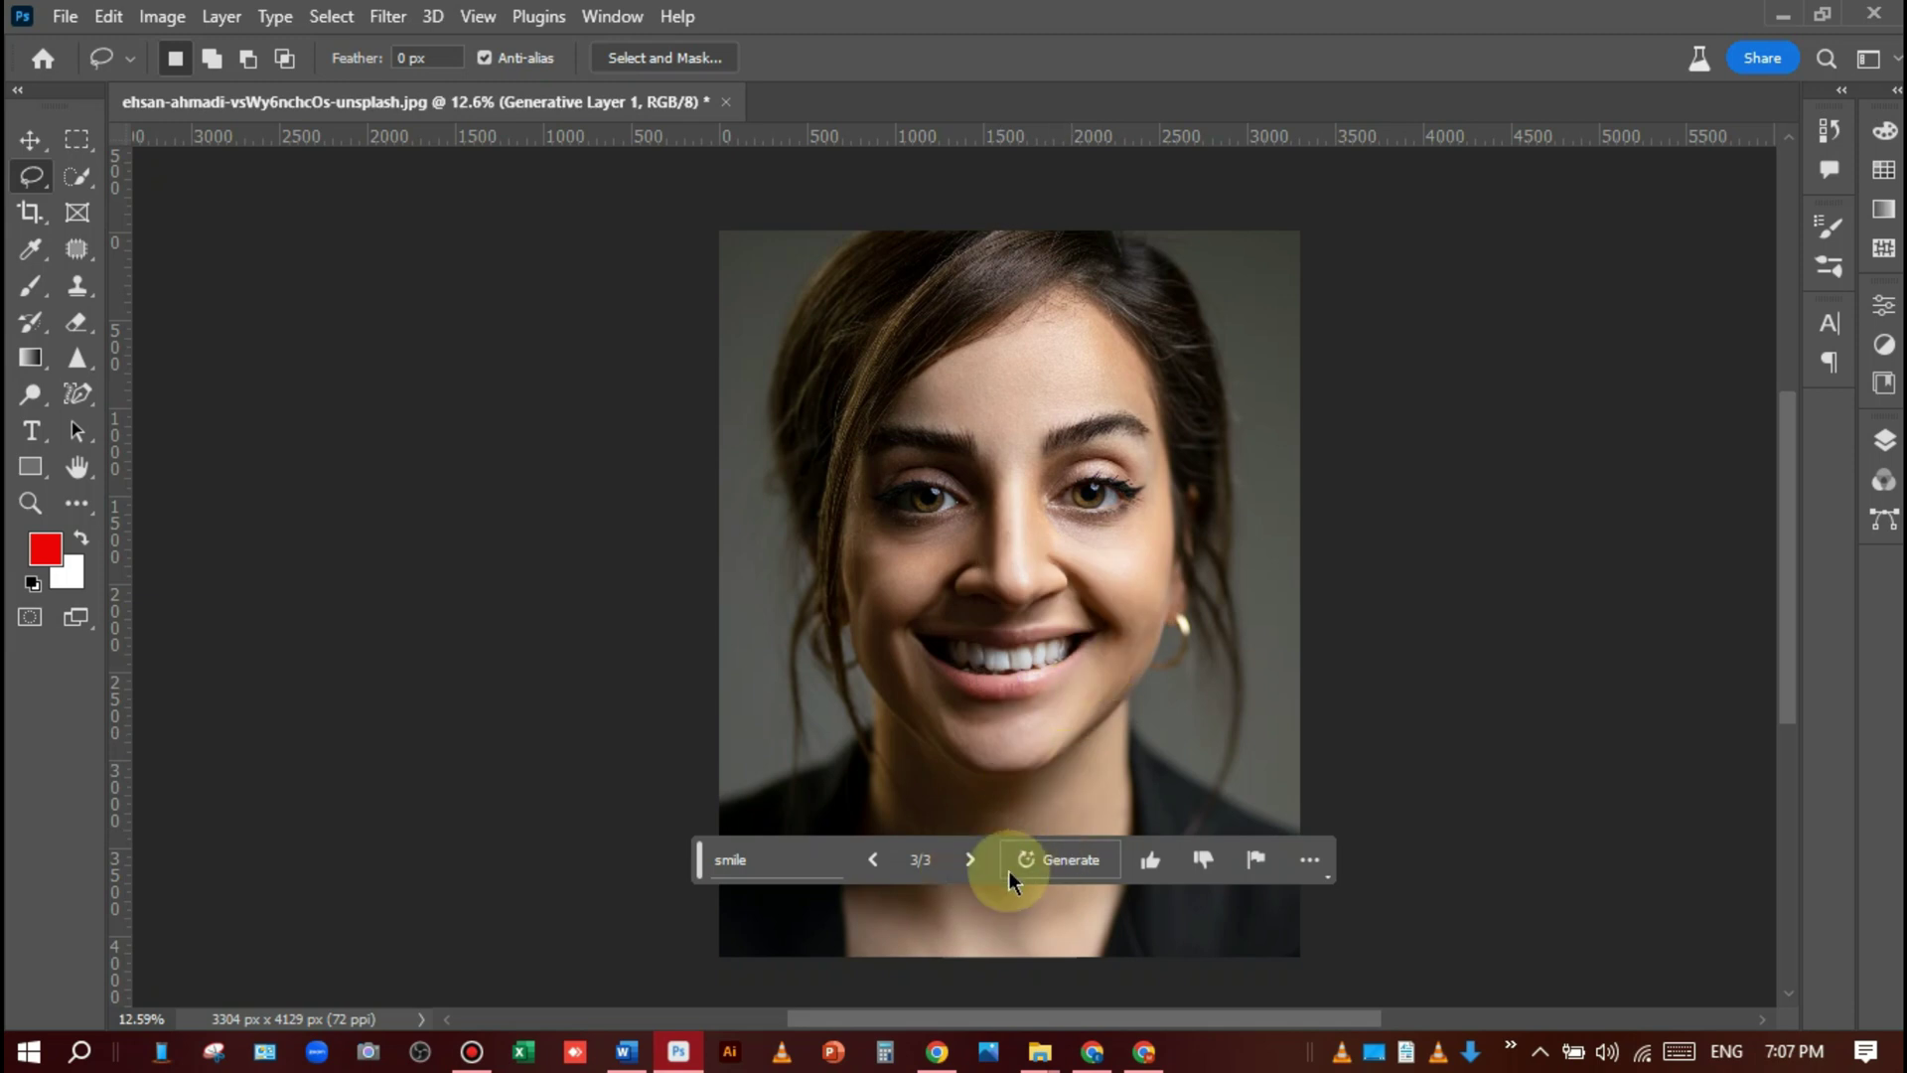
pyautogui.click(874, 860)
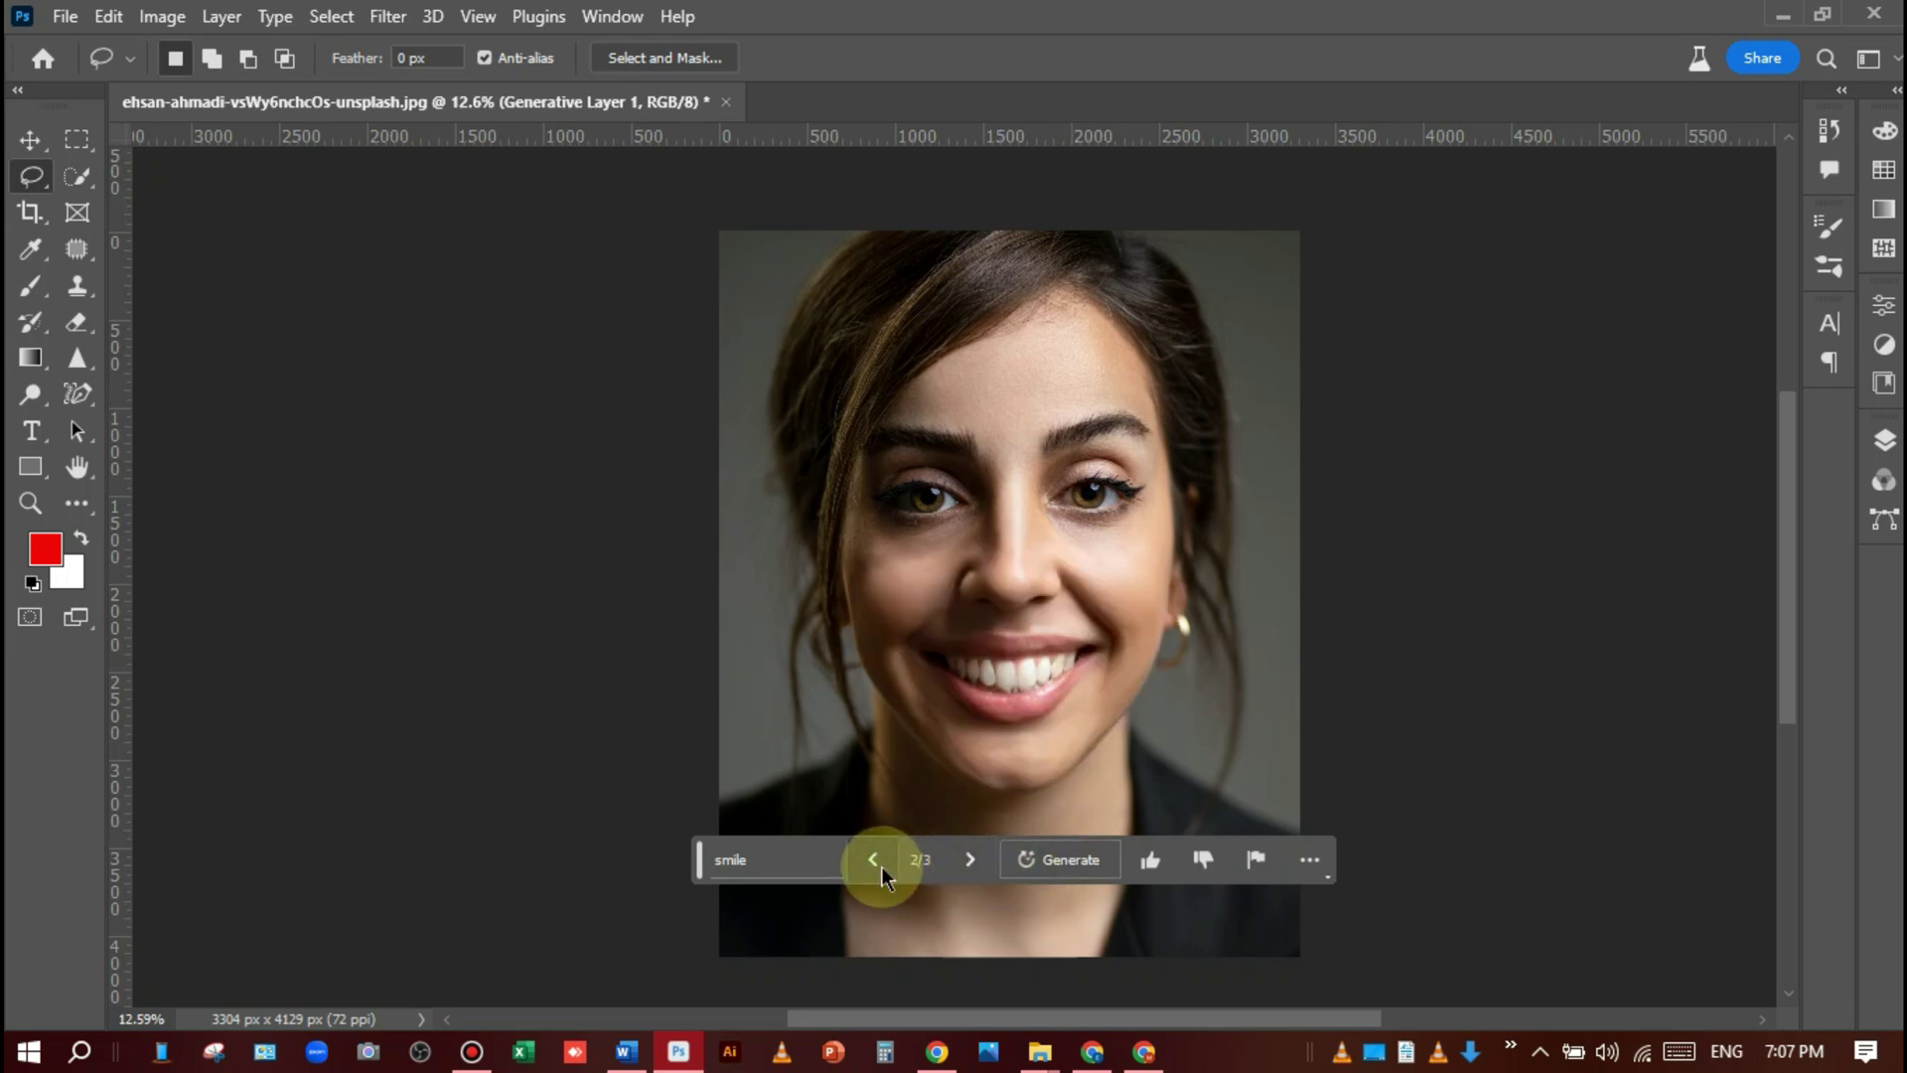
pyautogui.click(880, 866)
pyautogui.click(1077, 867)
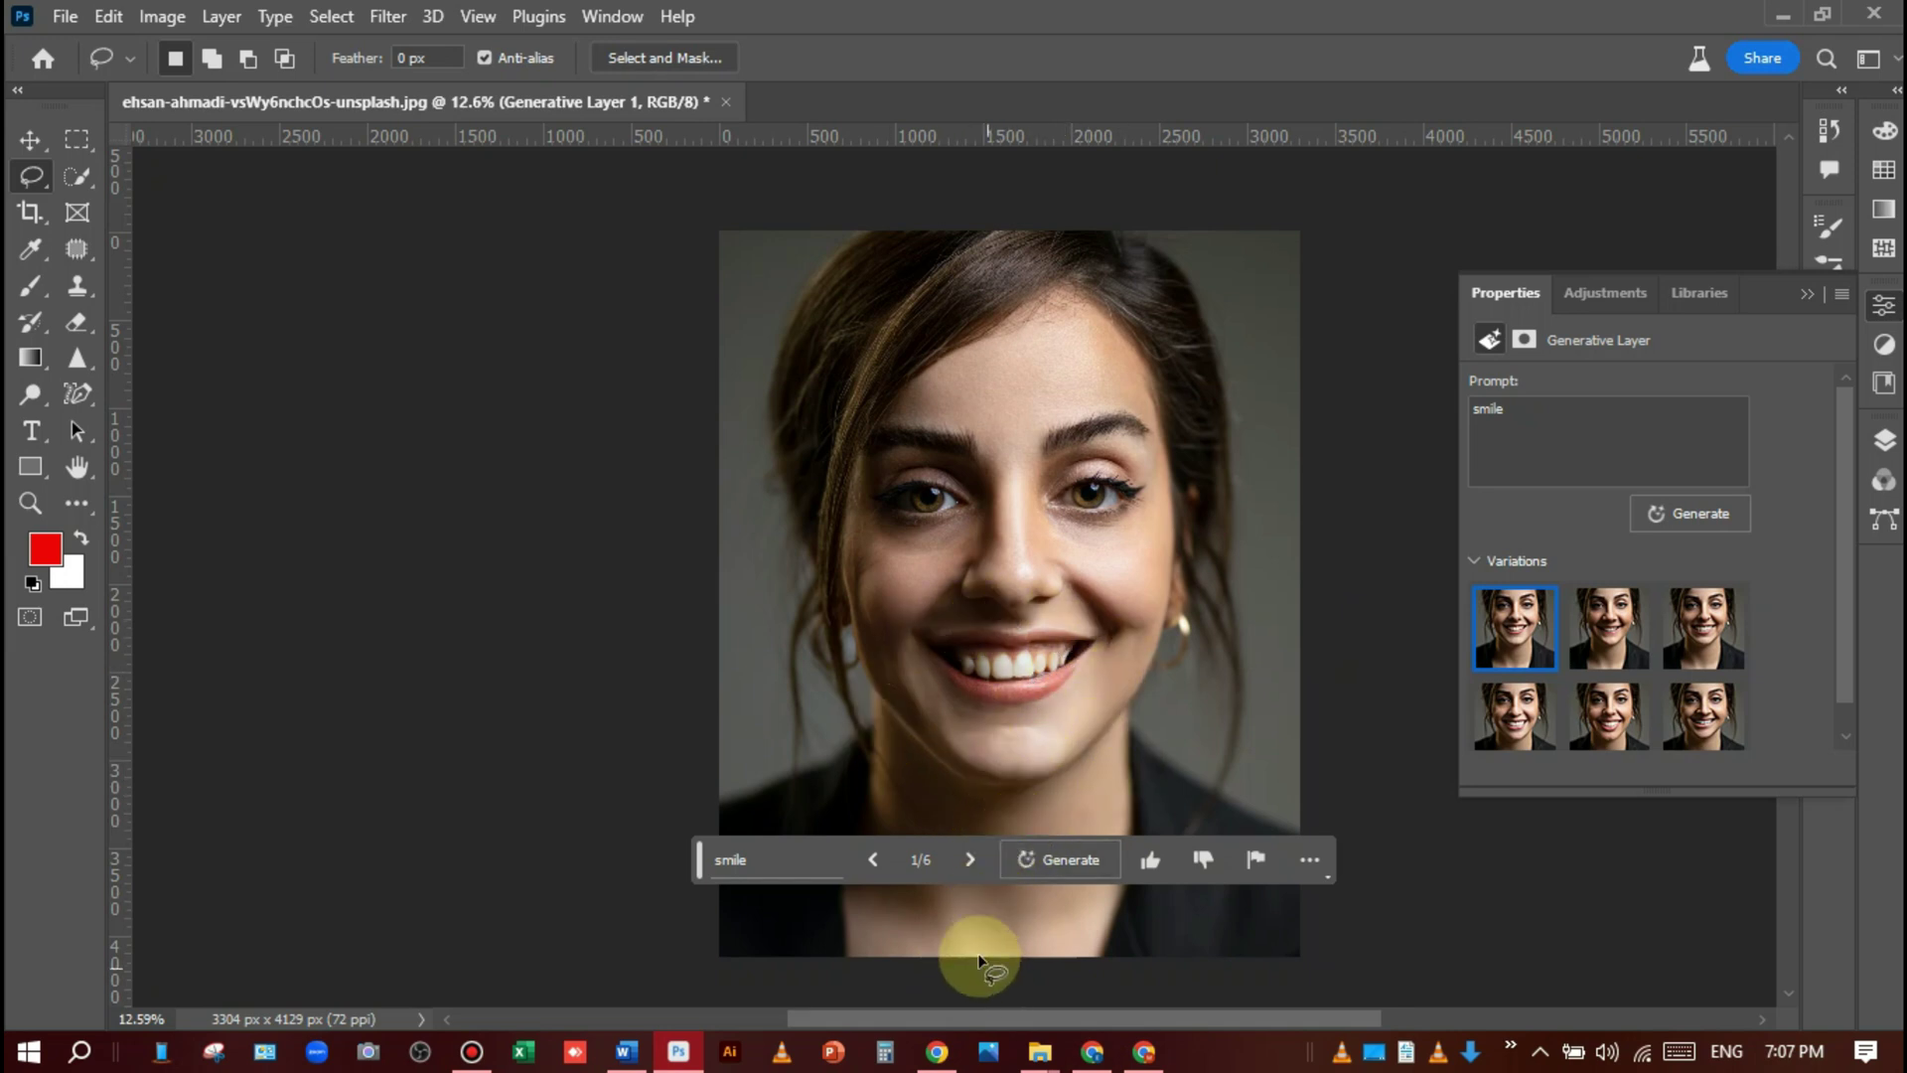
# Step through the smile variations back to variation 1 of 6.
pyautogui.click(969, 860)
pyautogui.click(873, 860)
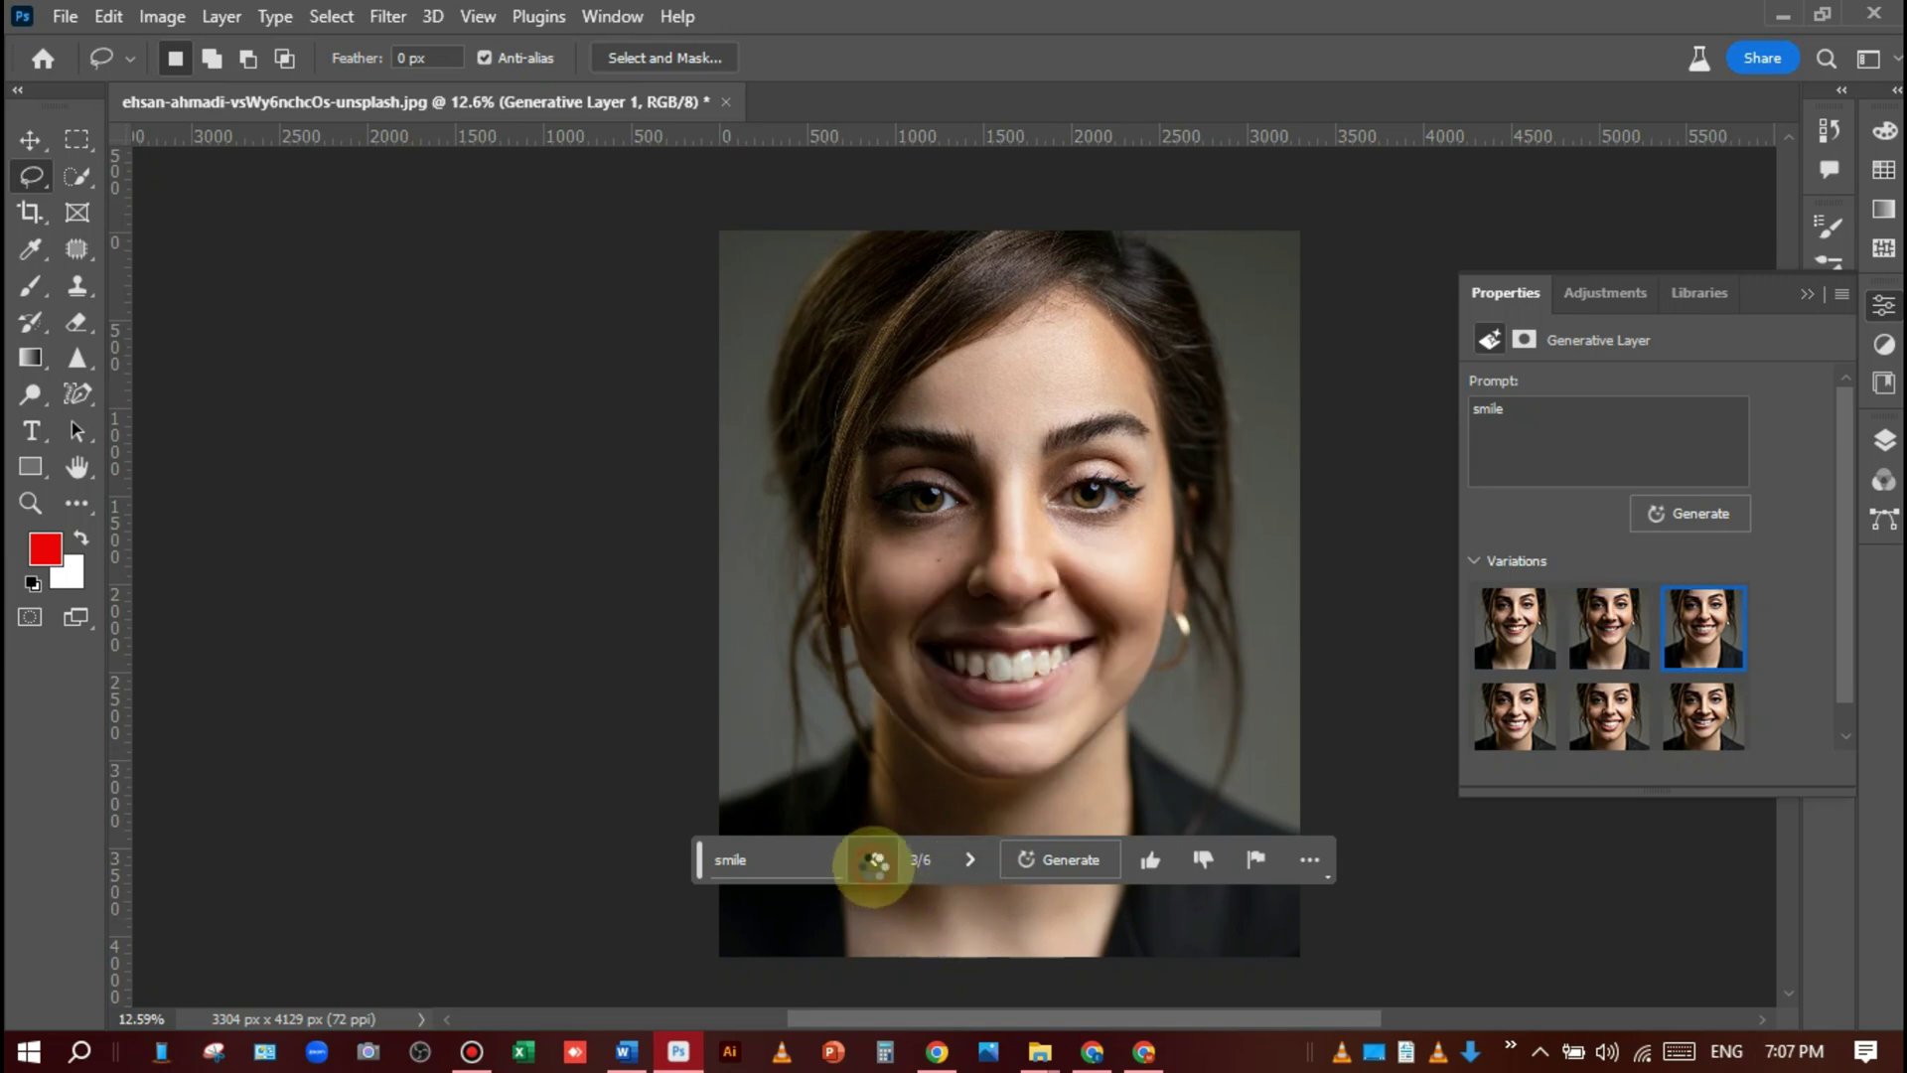
pyautogui.click(873, 861)
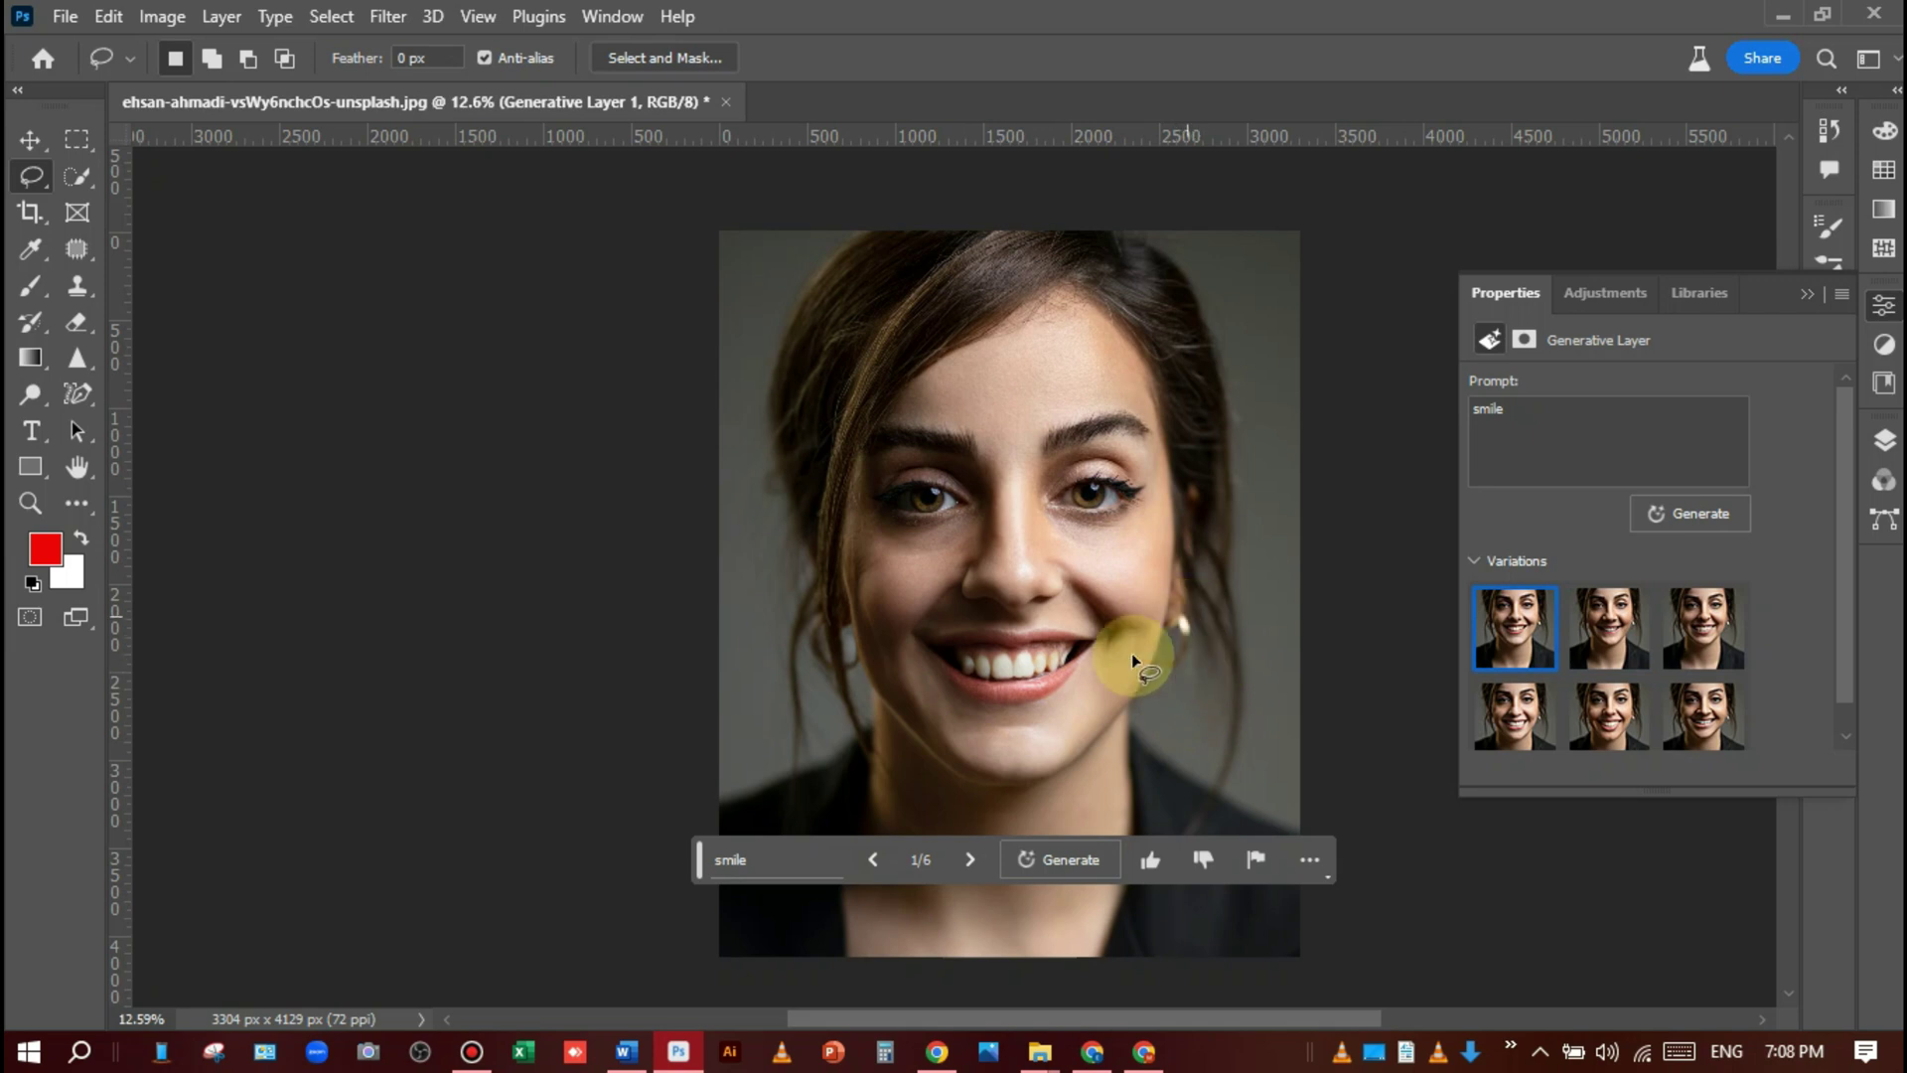
# Hide Generative Layer 1 so the original red-lipped mouth shows.
pyautogui.scroll(2, 1142, 668)
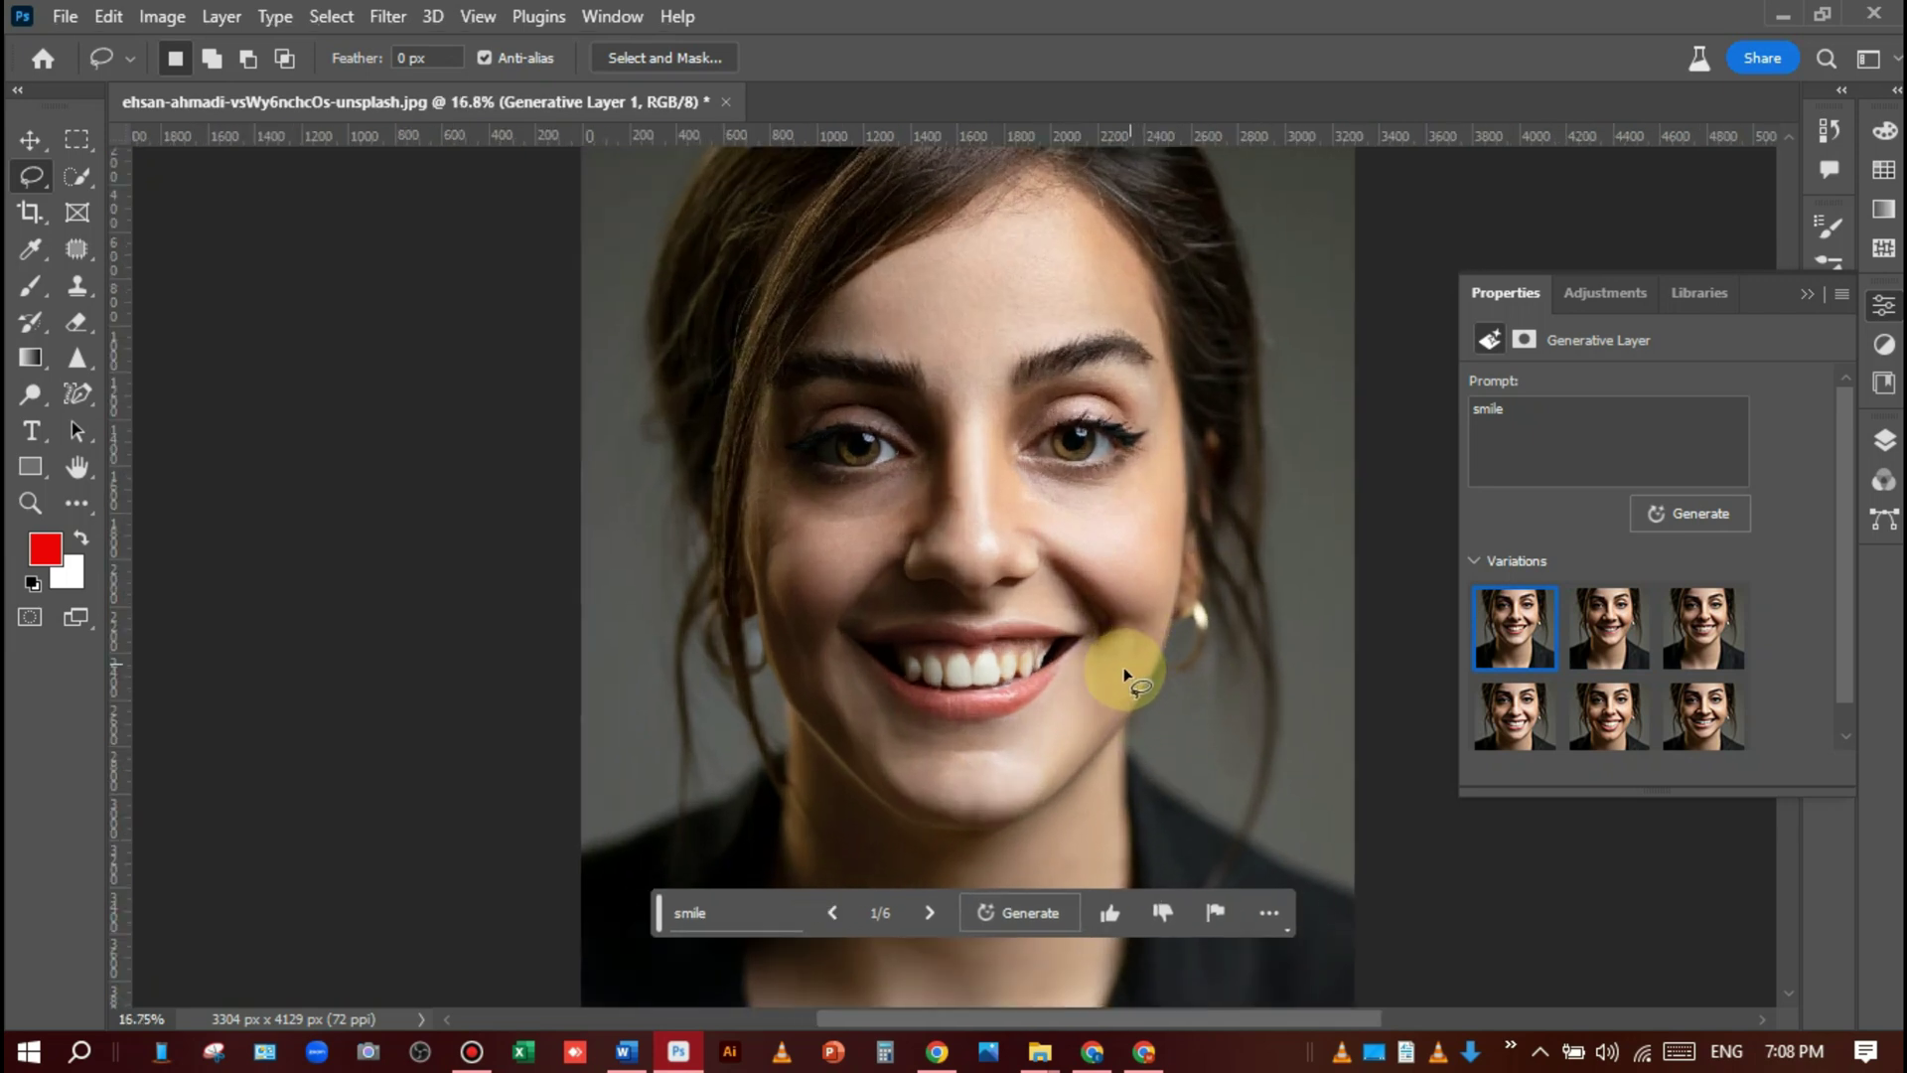
pyautogui.scroll(1, 1123, 666)
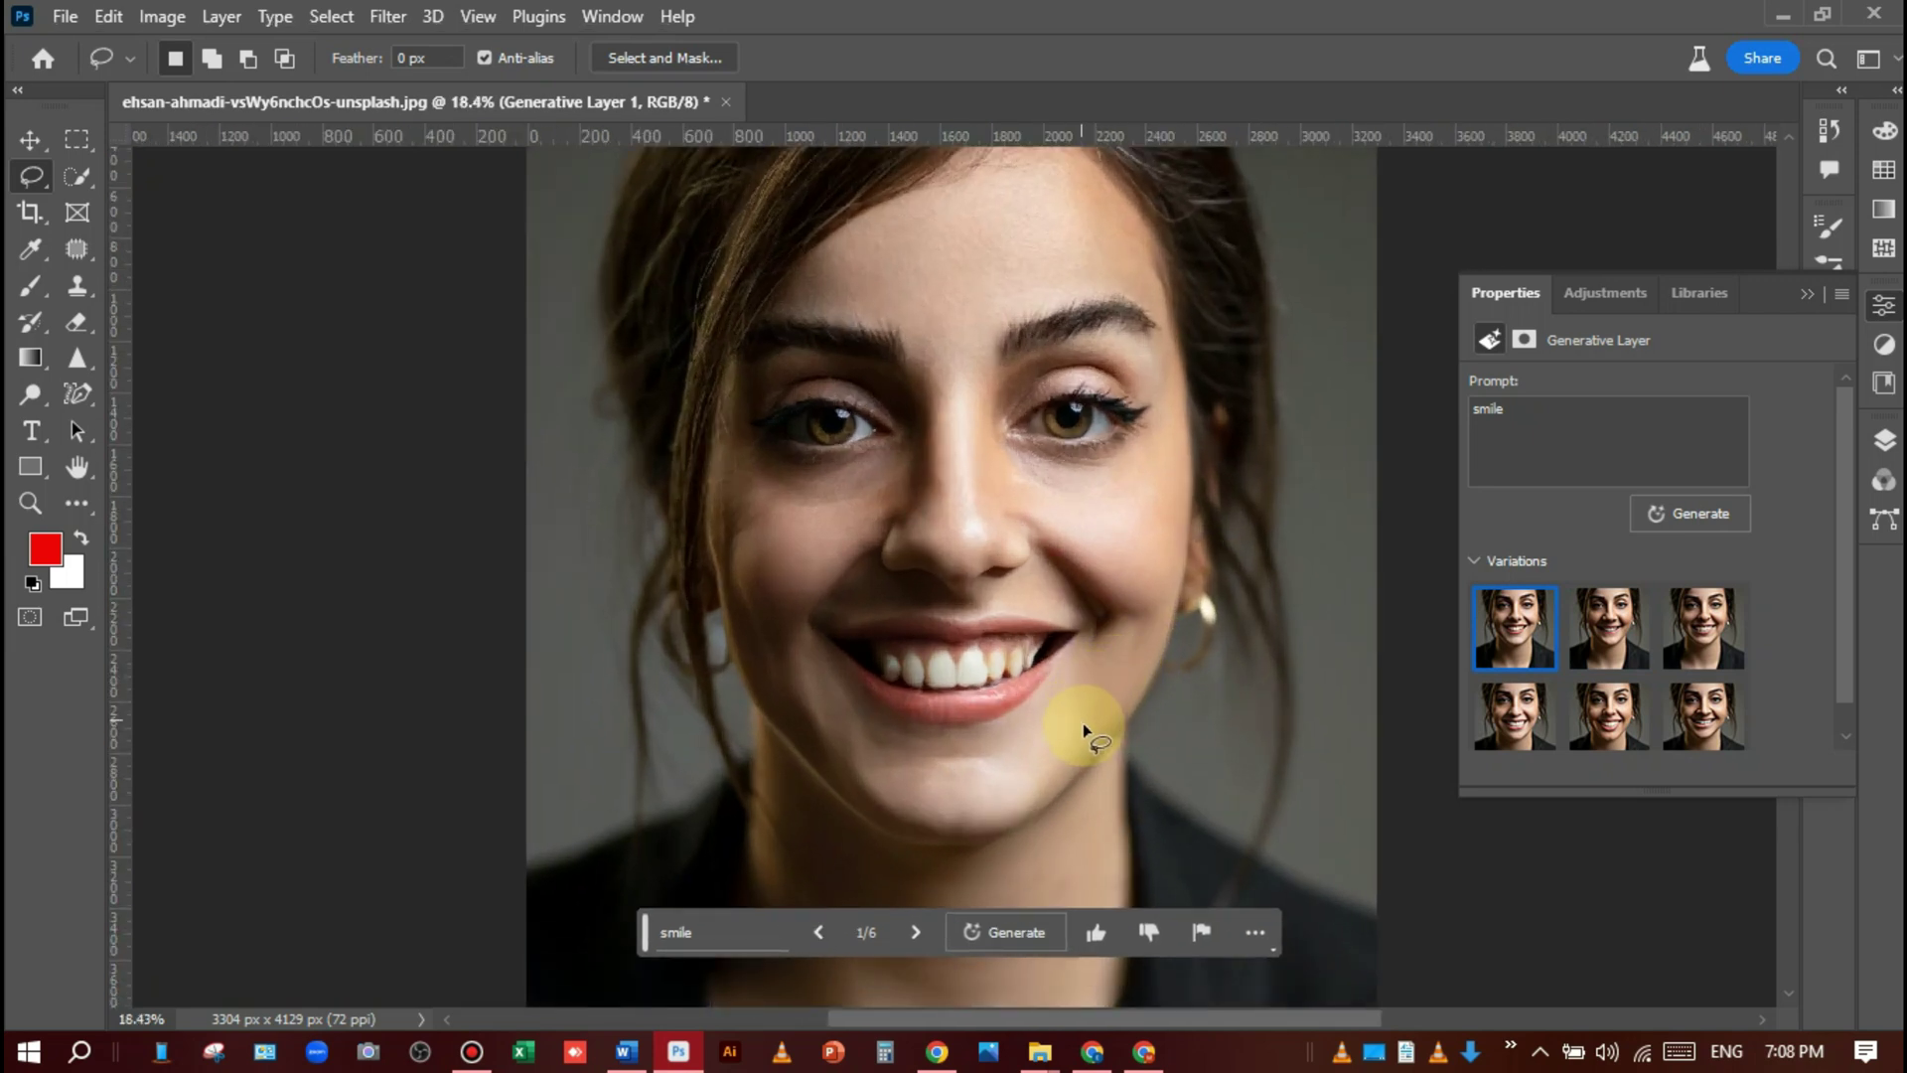
pyautogui.click(1804, 295)
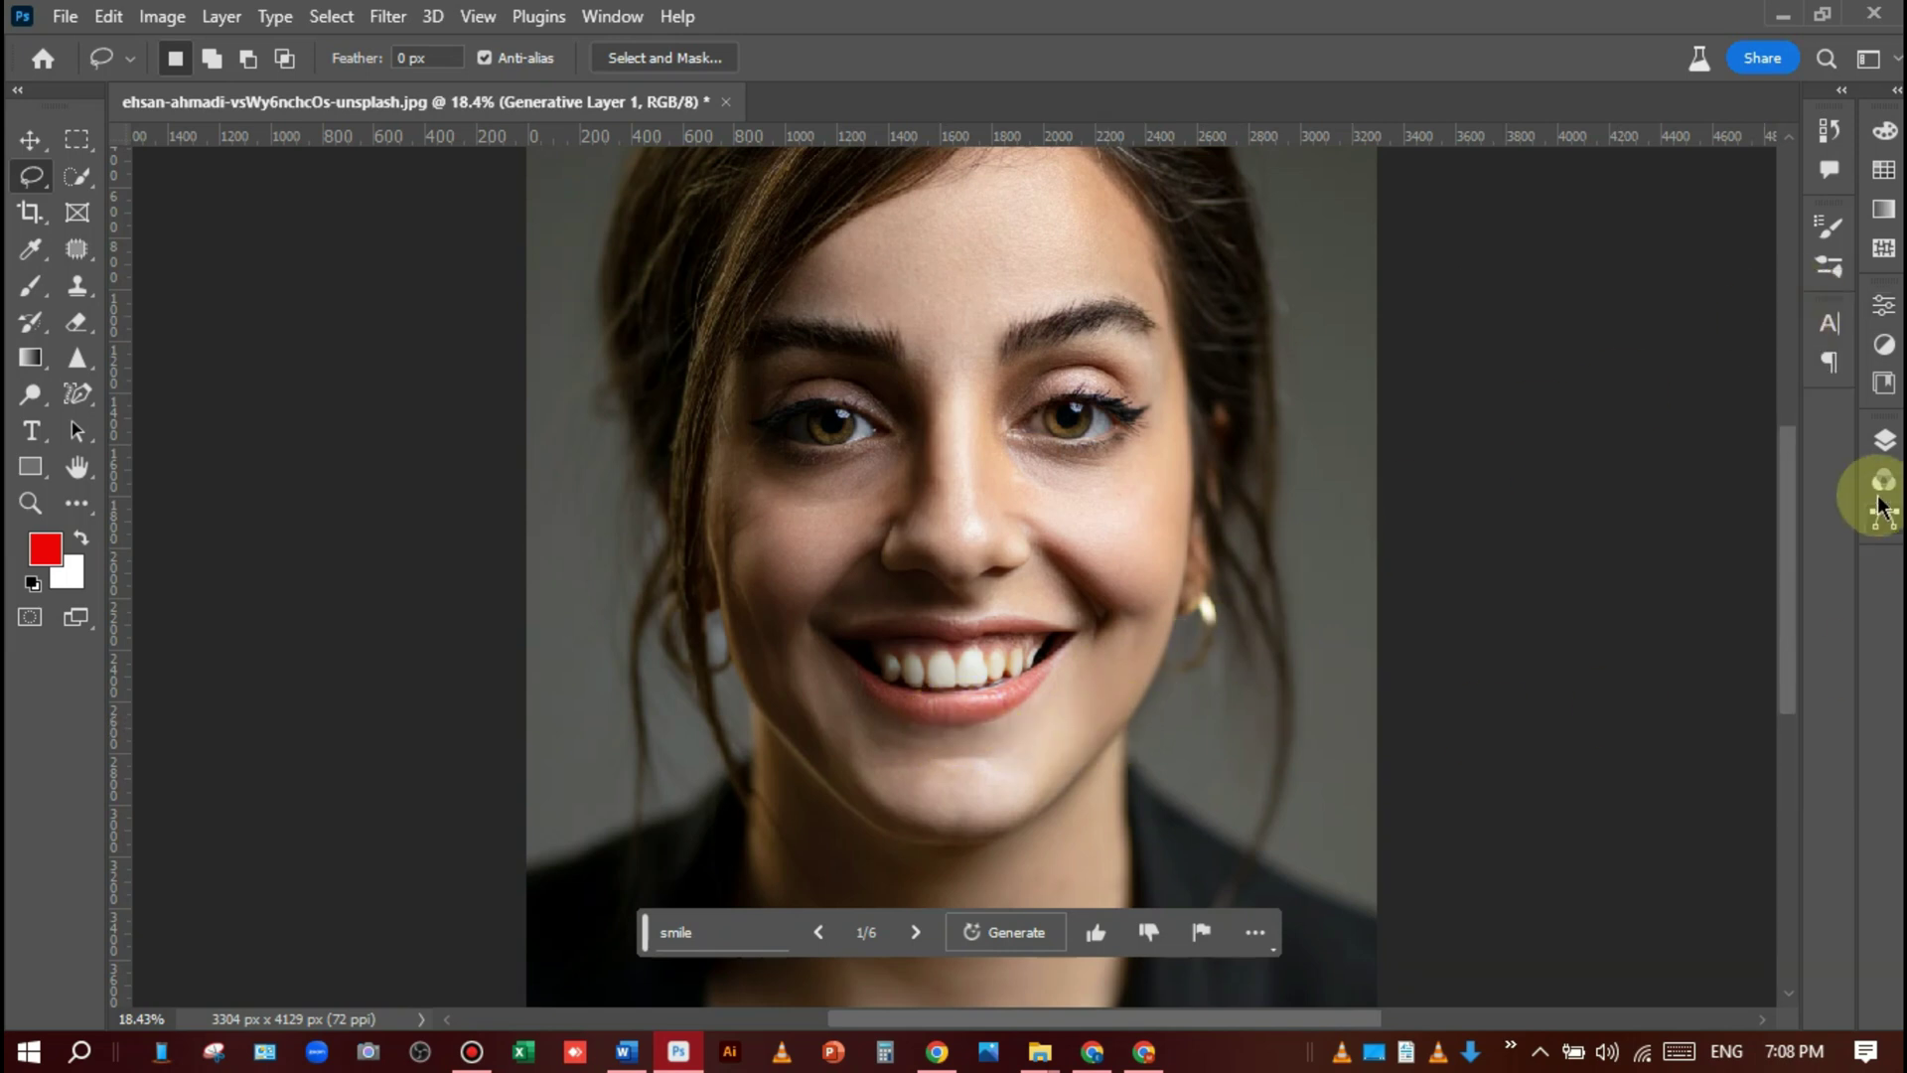
pyautogui.click(1883, 440)
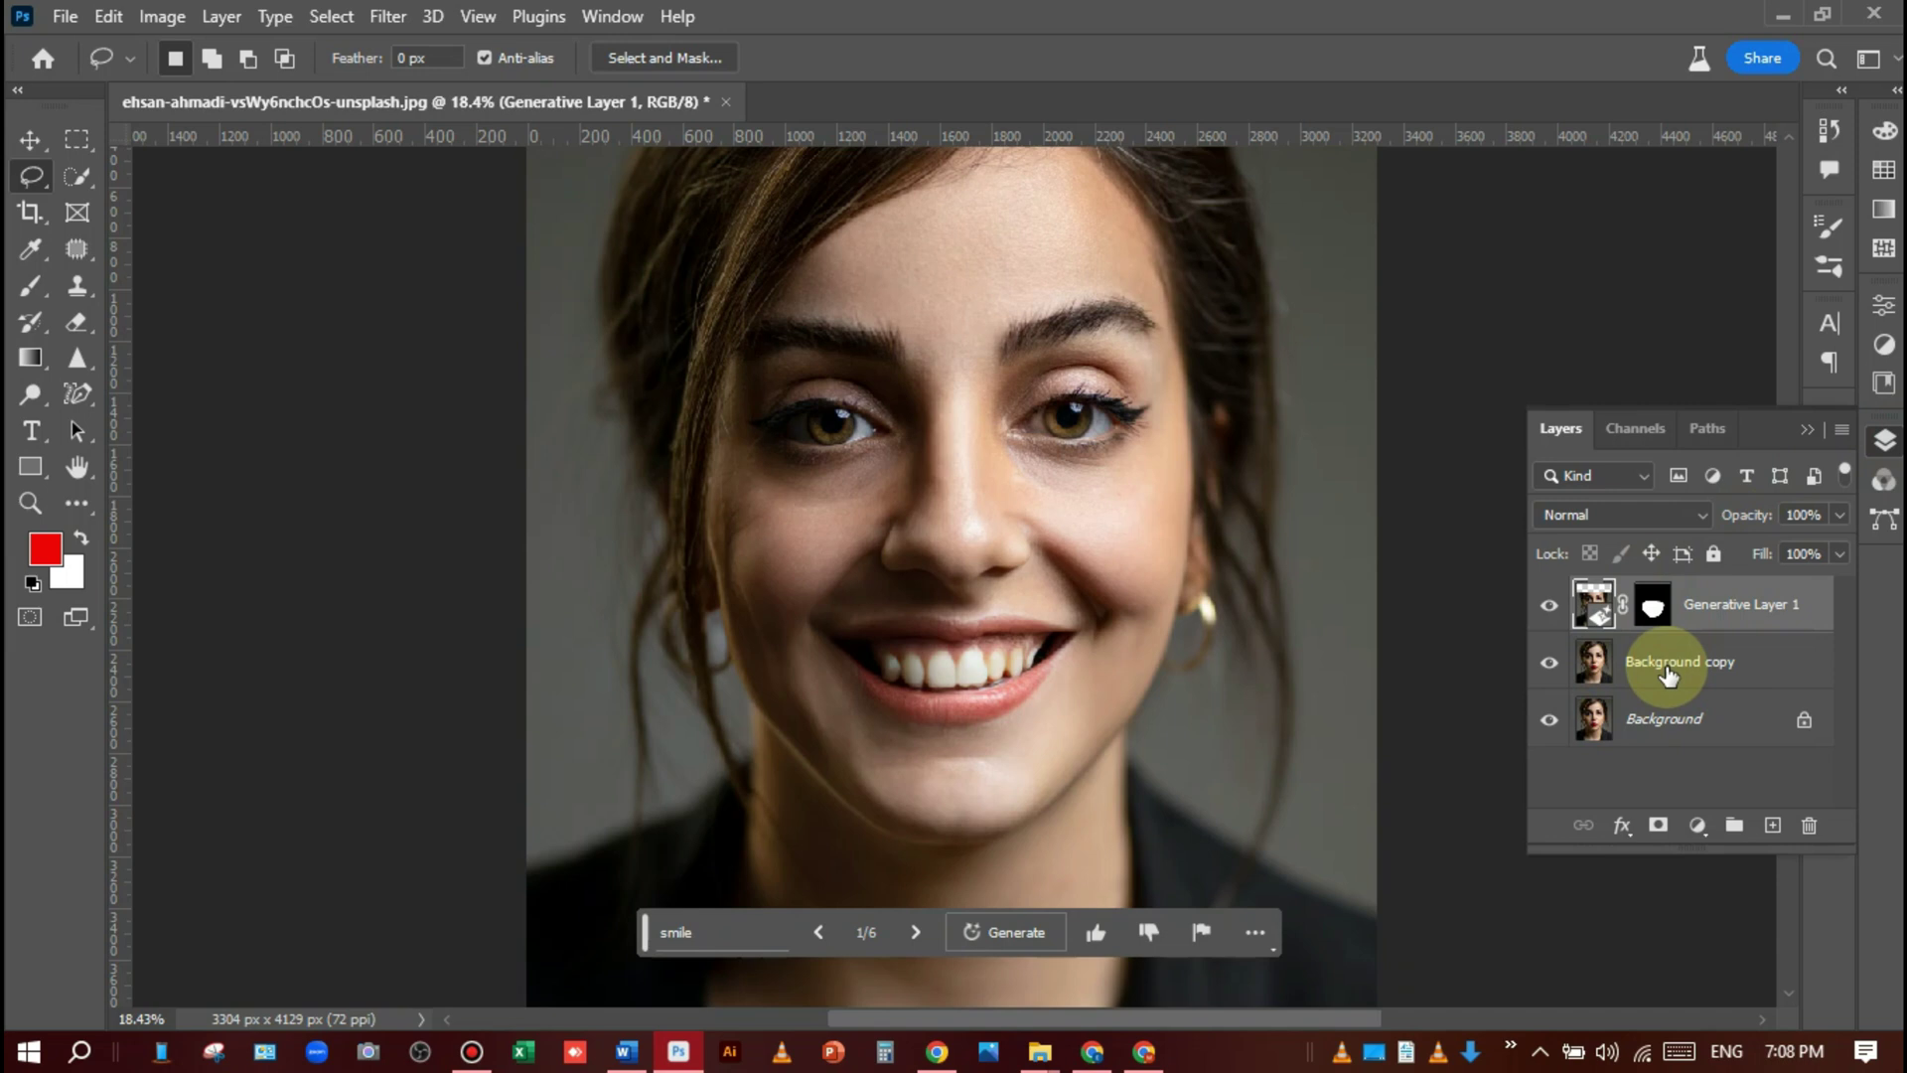
pyautogui.click(1549, 605)
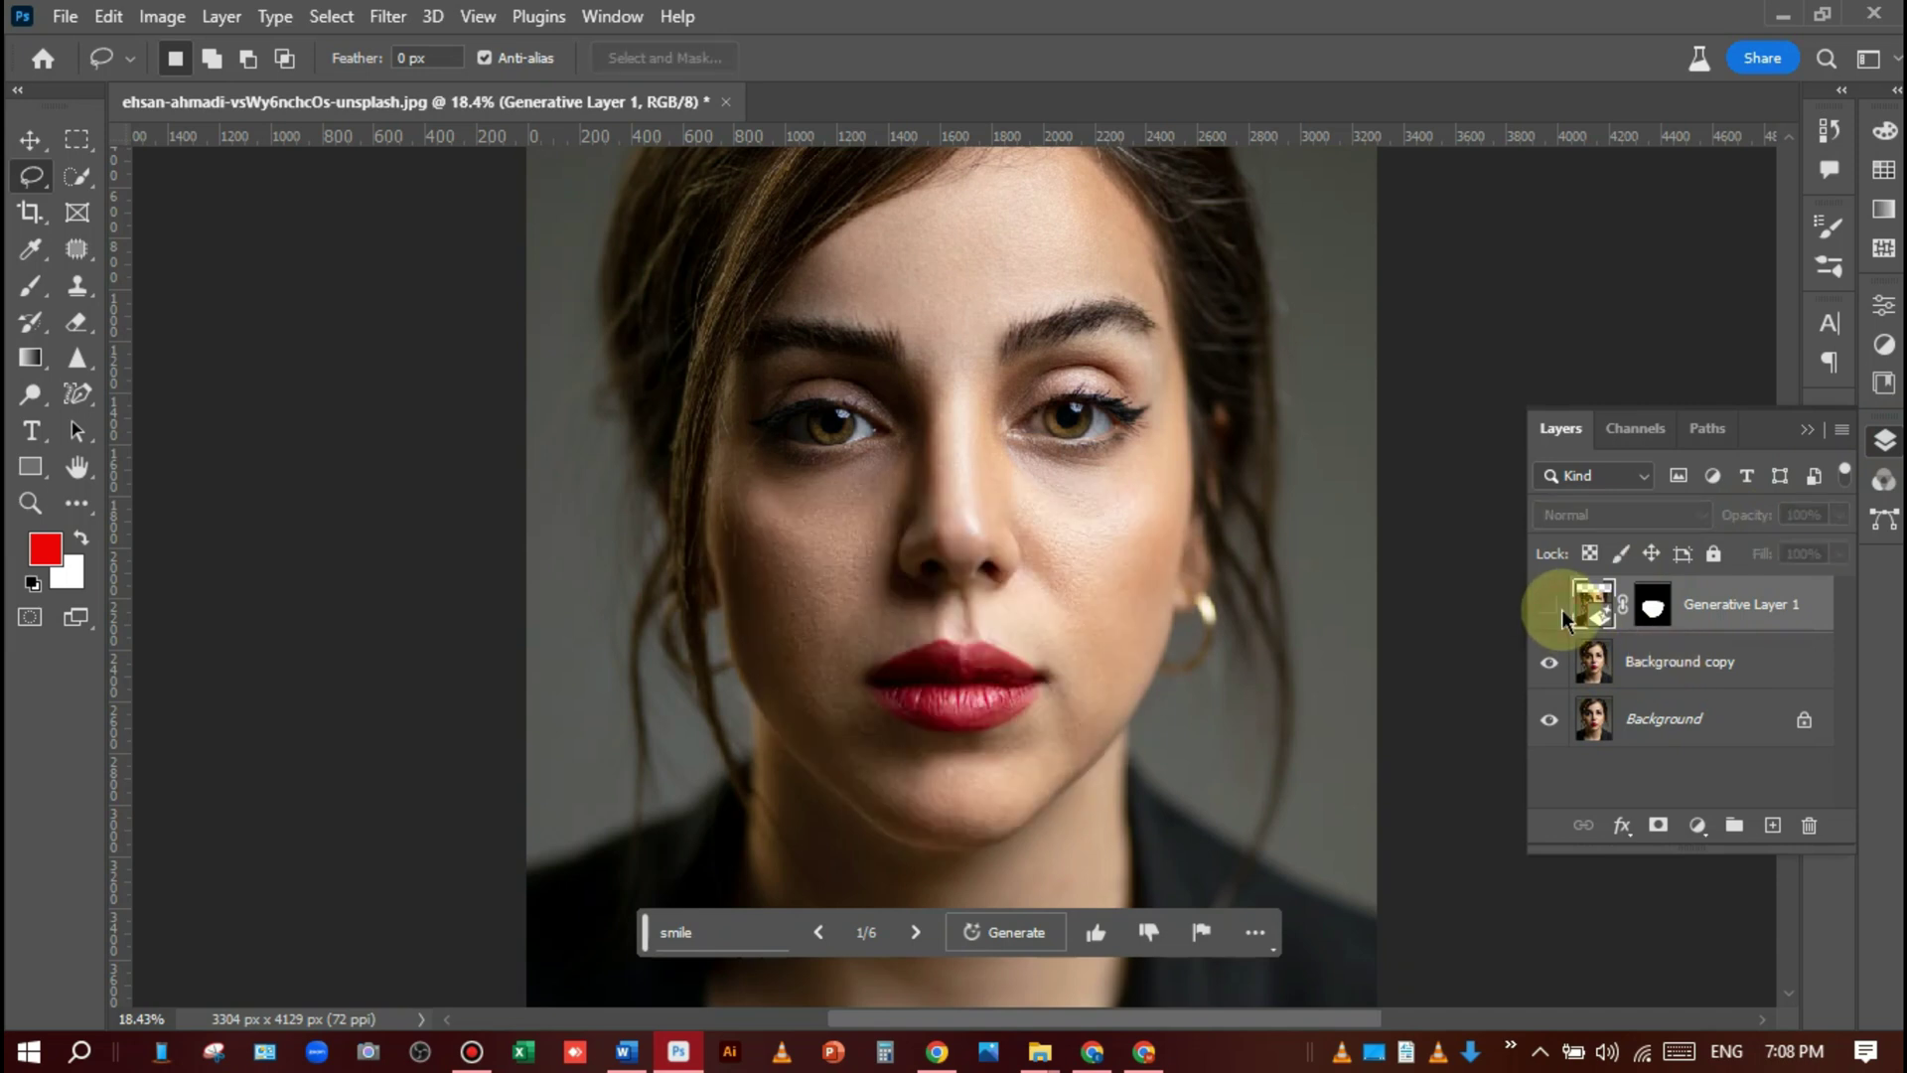
# Set the foreground colour to the original lips' dark red, #730414.
pyautogui.click(45, 548)
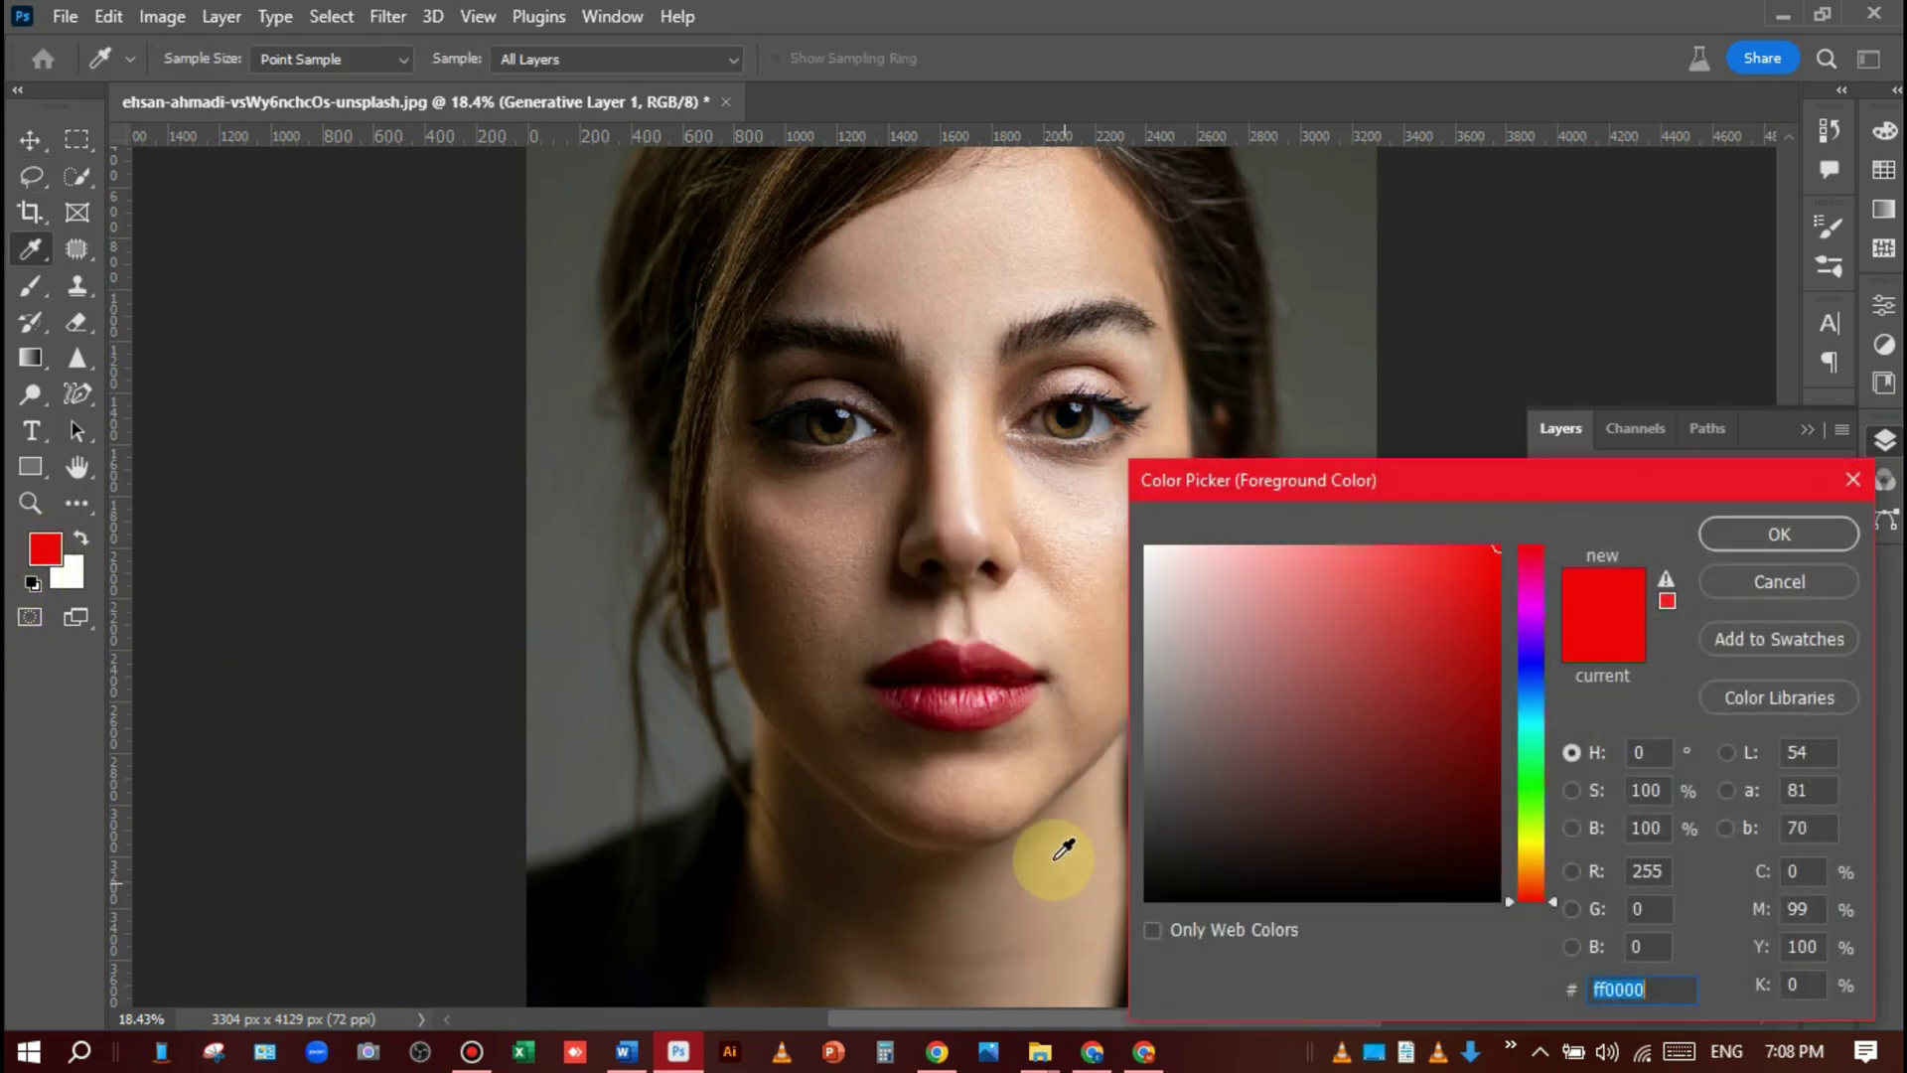
pyautogui.click(950, 723)
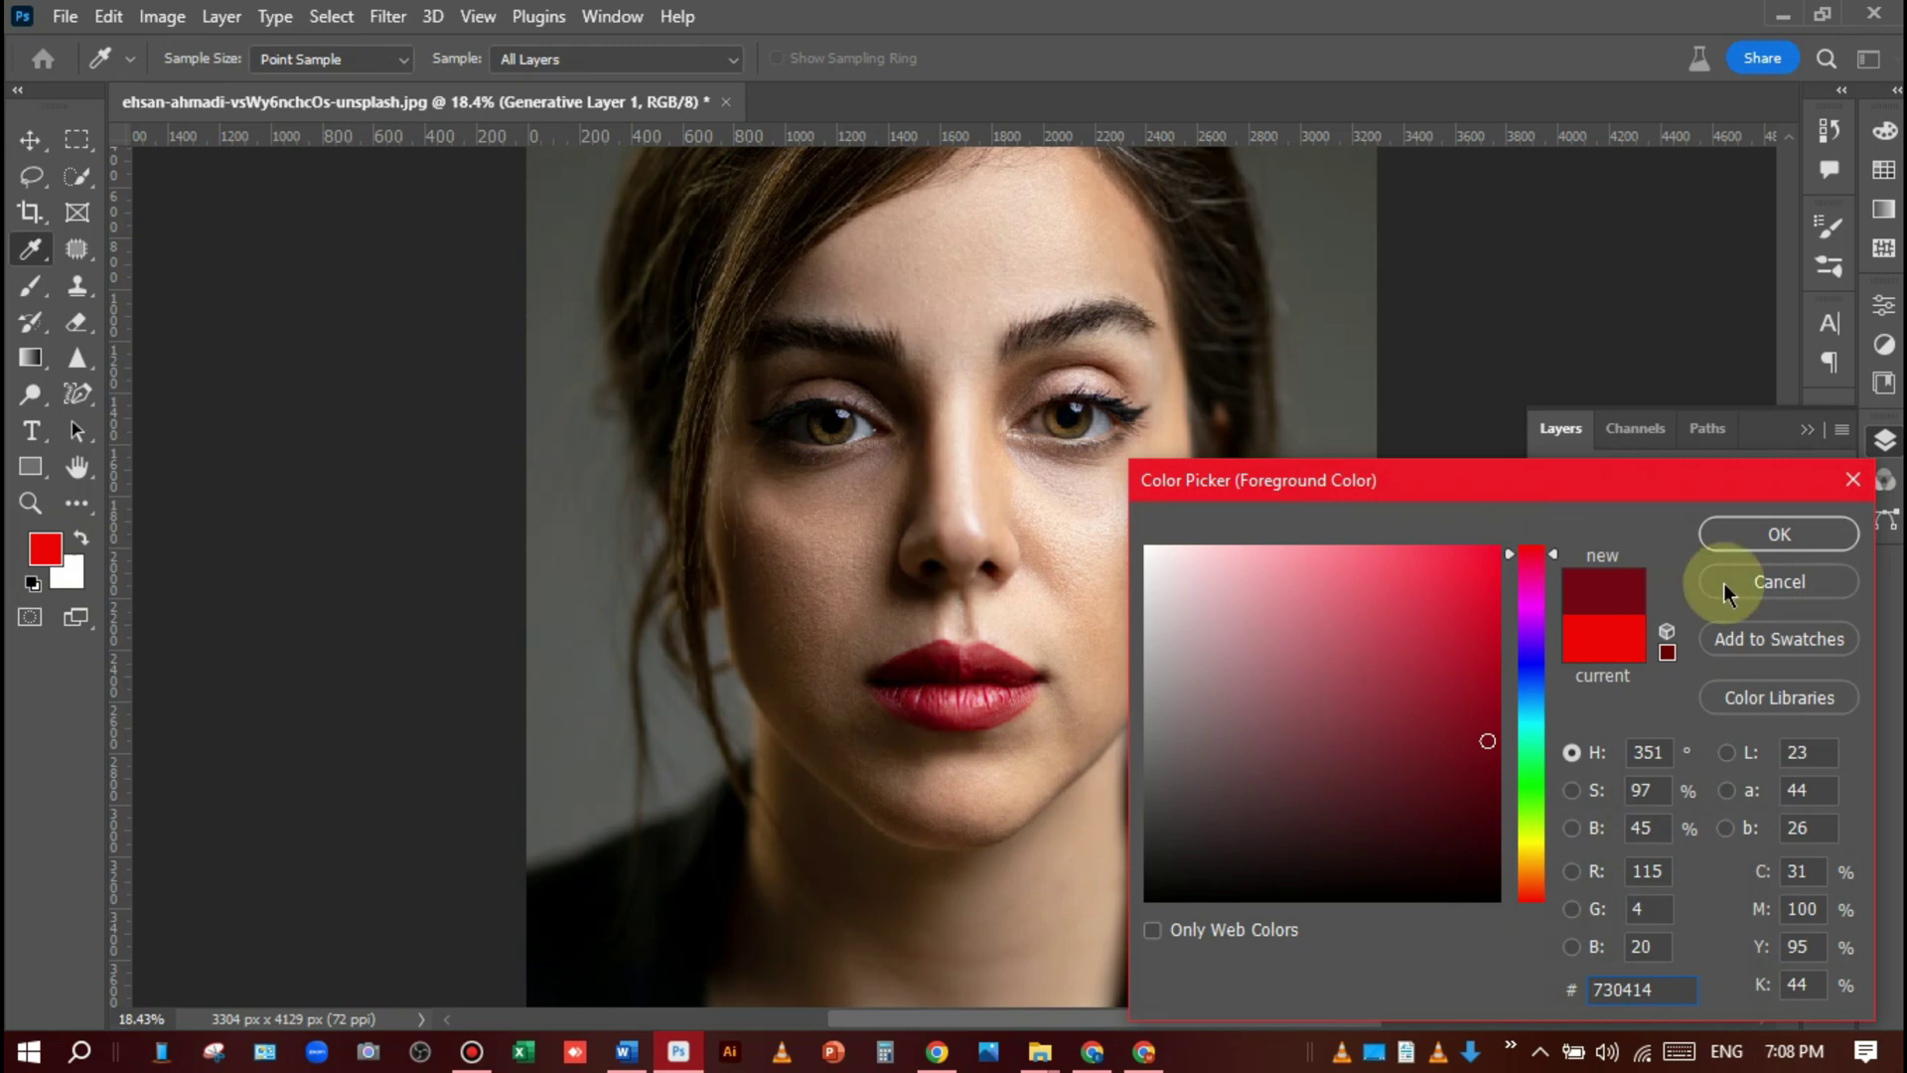
pyautogui.click(1773, 532)
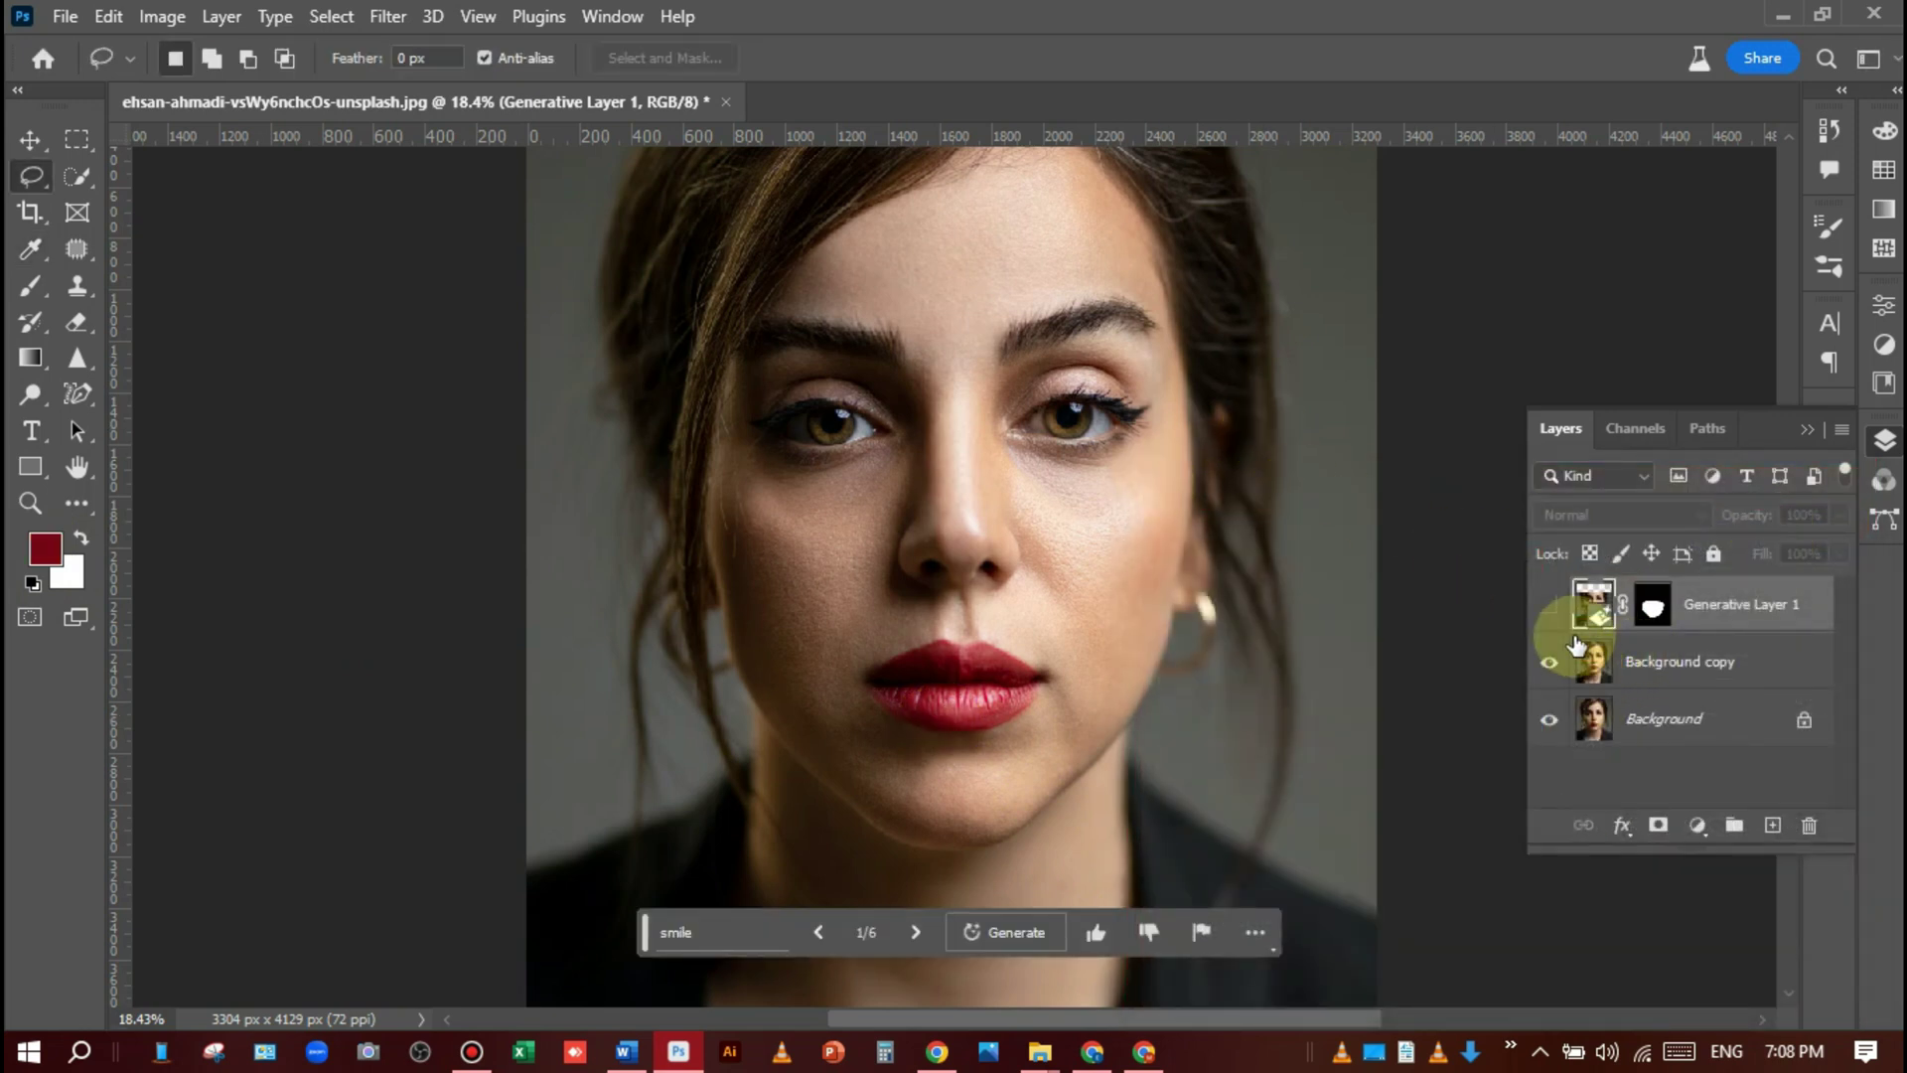
# Show the smile again, group it with Background copy, and add a new empty layer.
pyautogui.click(1556, 607)
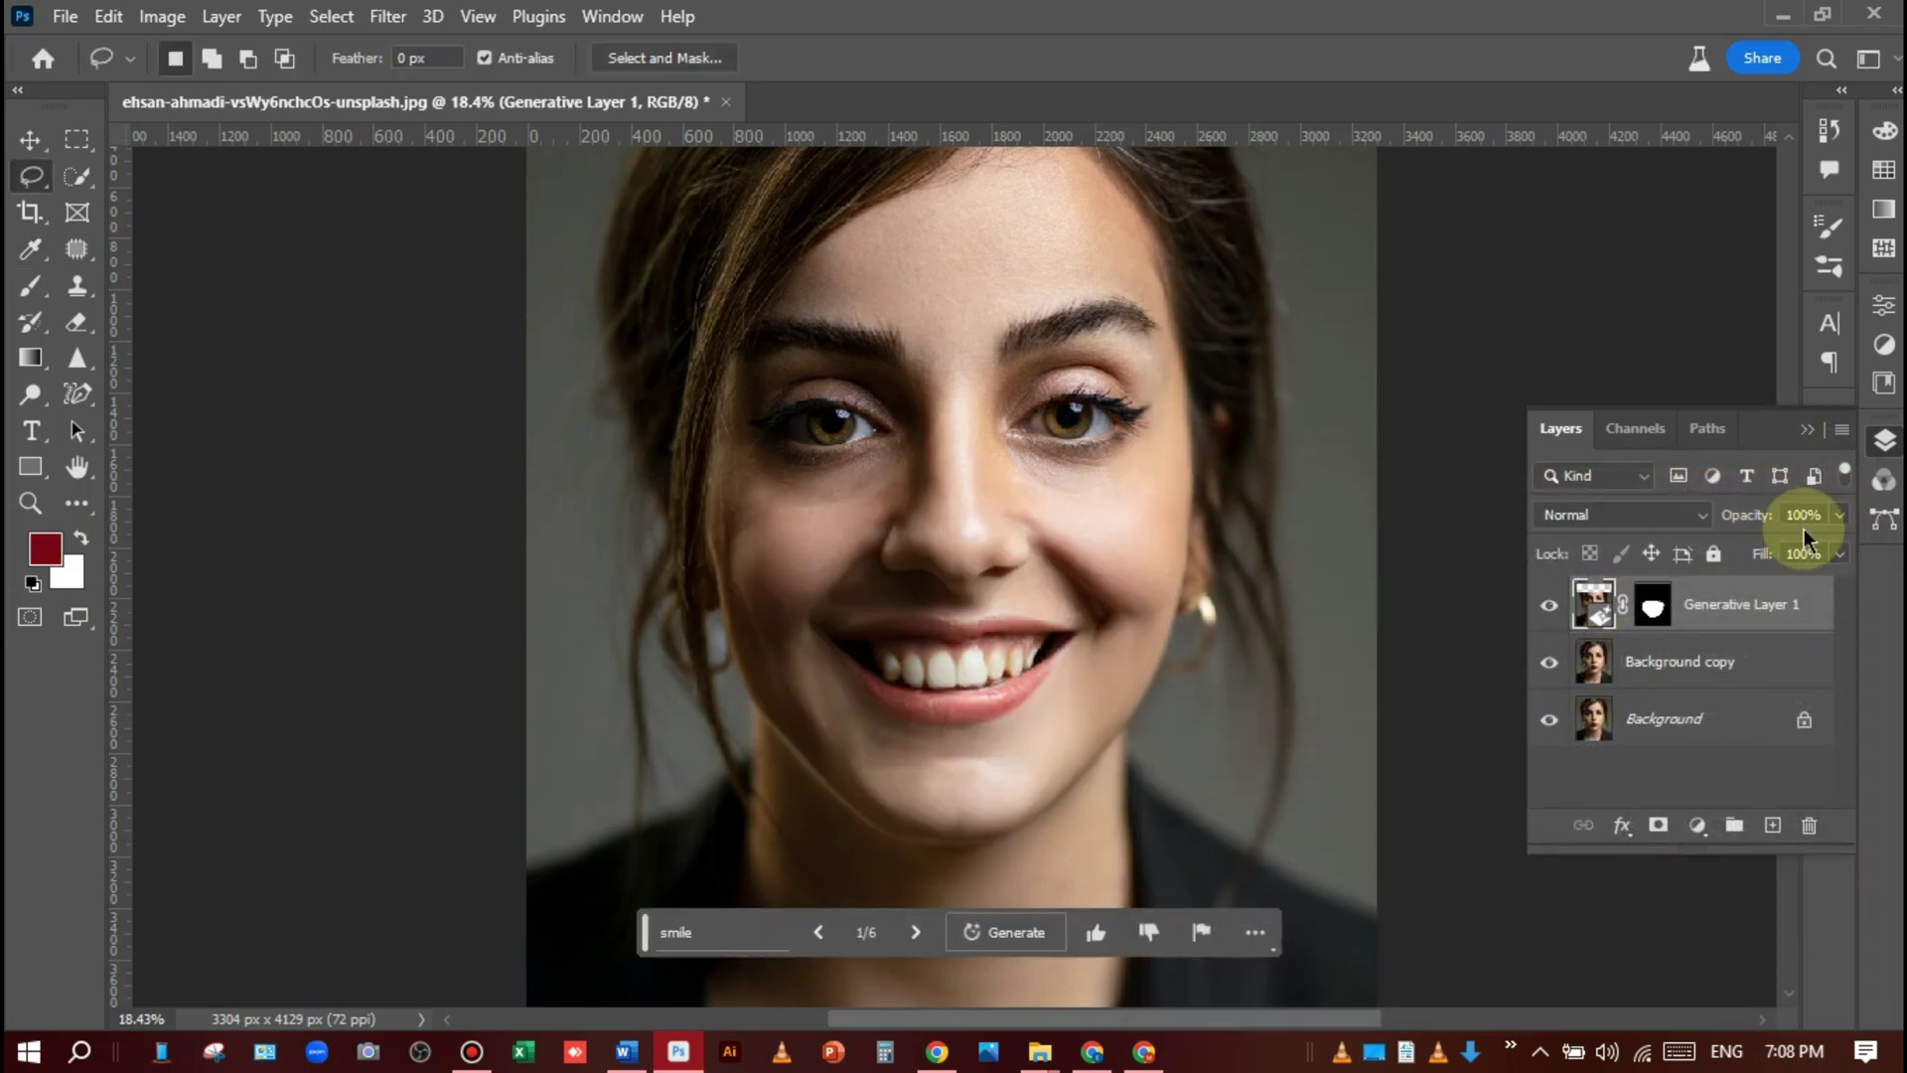
pyautogui.click(1723, 663)
pyautogui.hotkey('ctrl', 'g')
pyautogui.click(1773, 825)
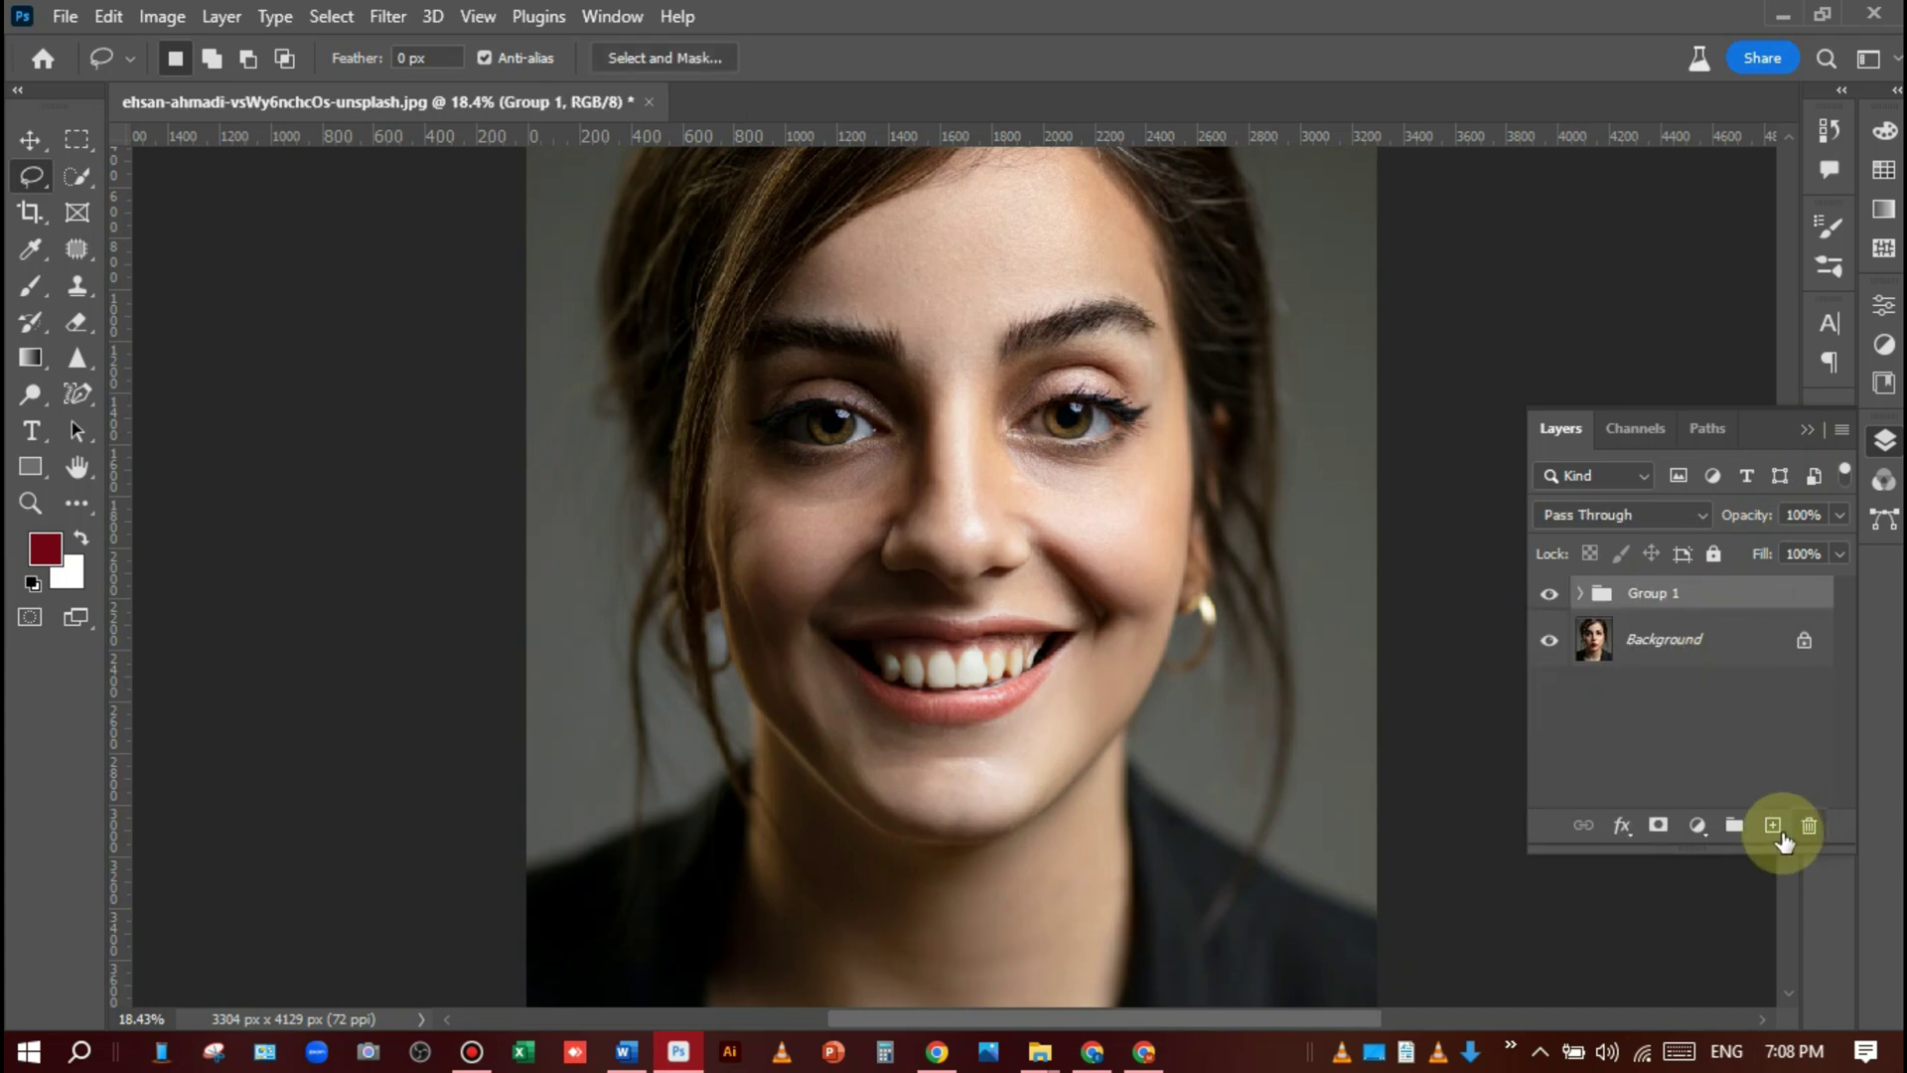
# Pick the Brush tool and shrink it to size 50.
pyautogui.click(1808, 431)
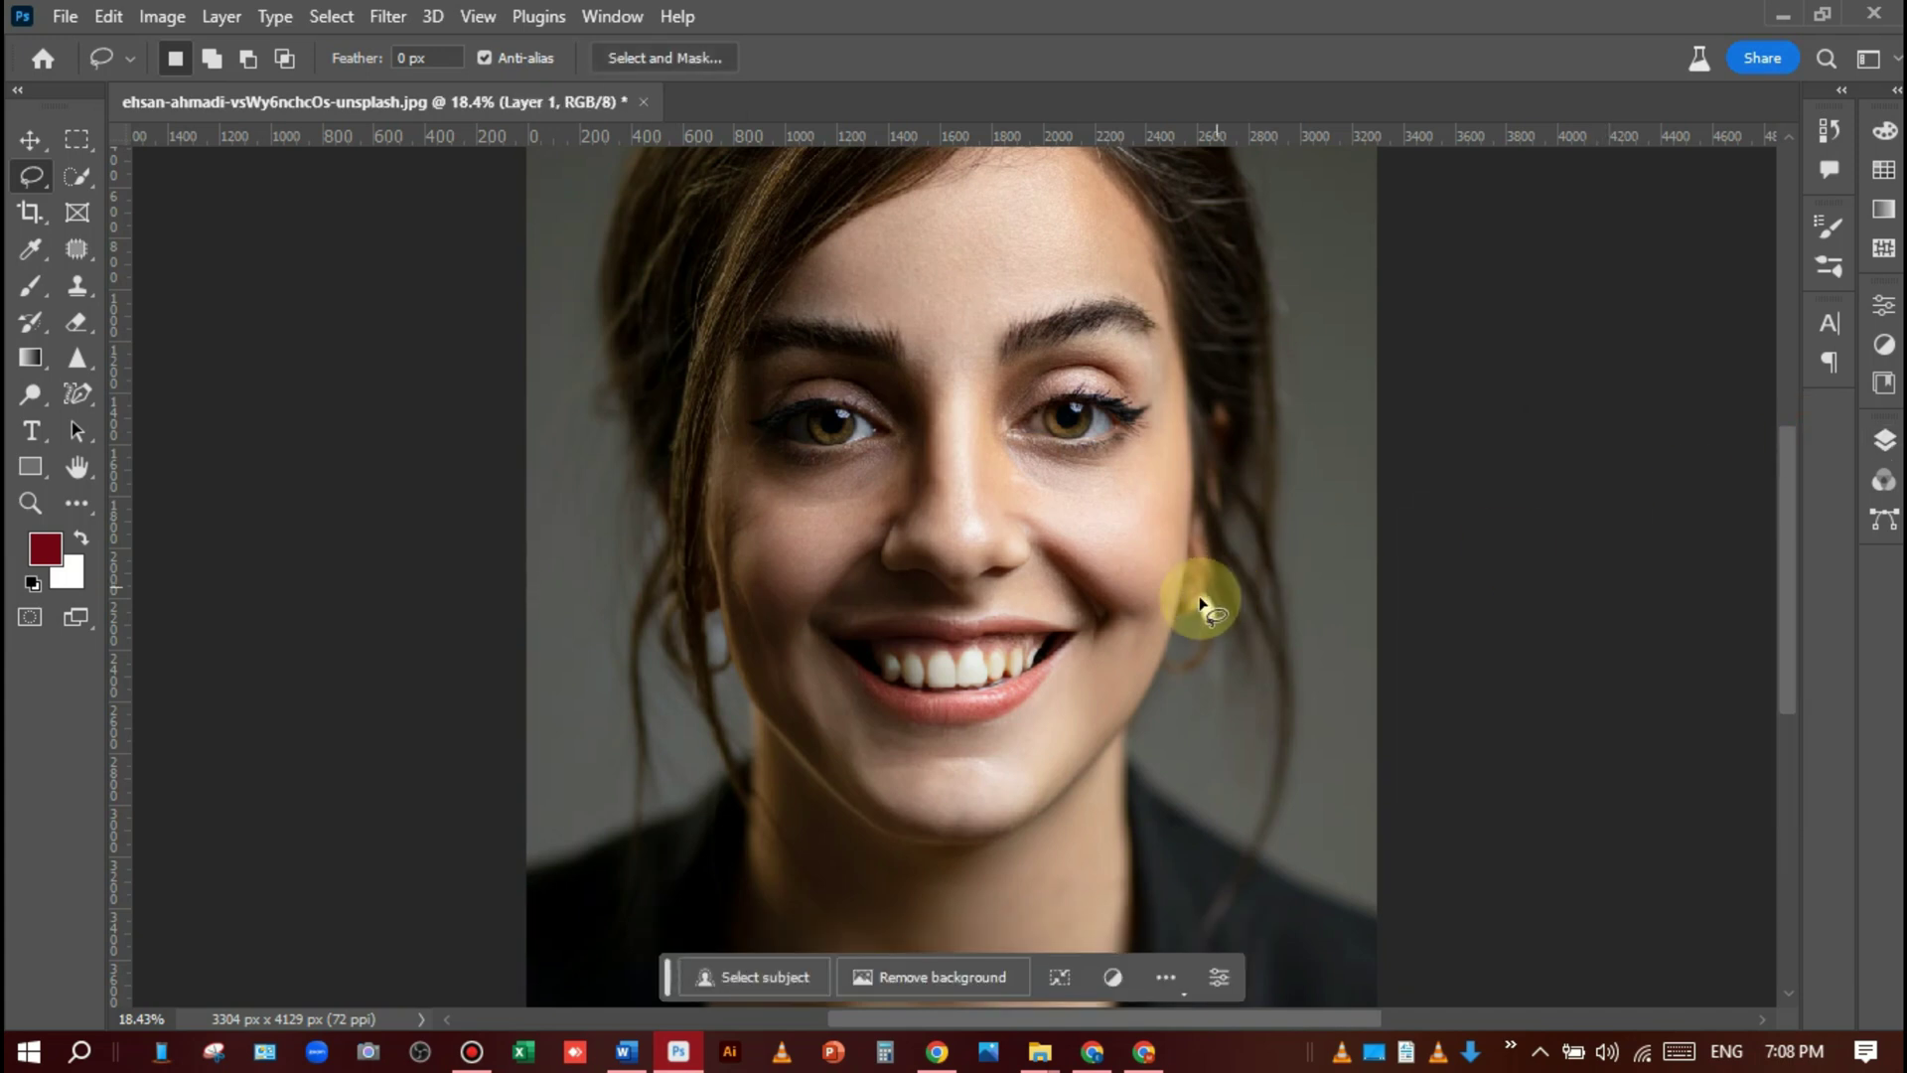
pyautogui.scroll(4, 1202, 601)
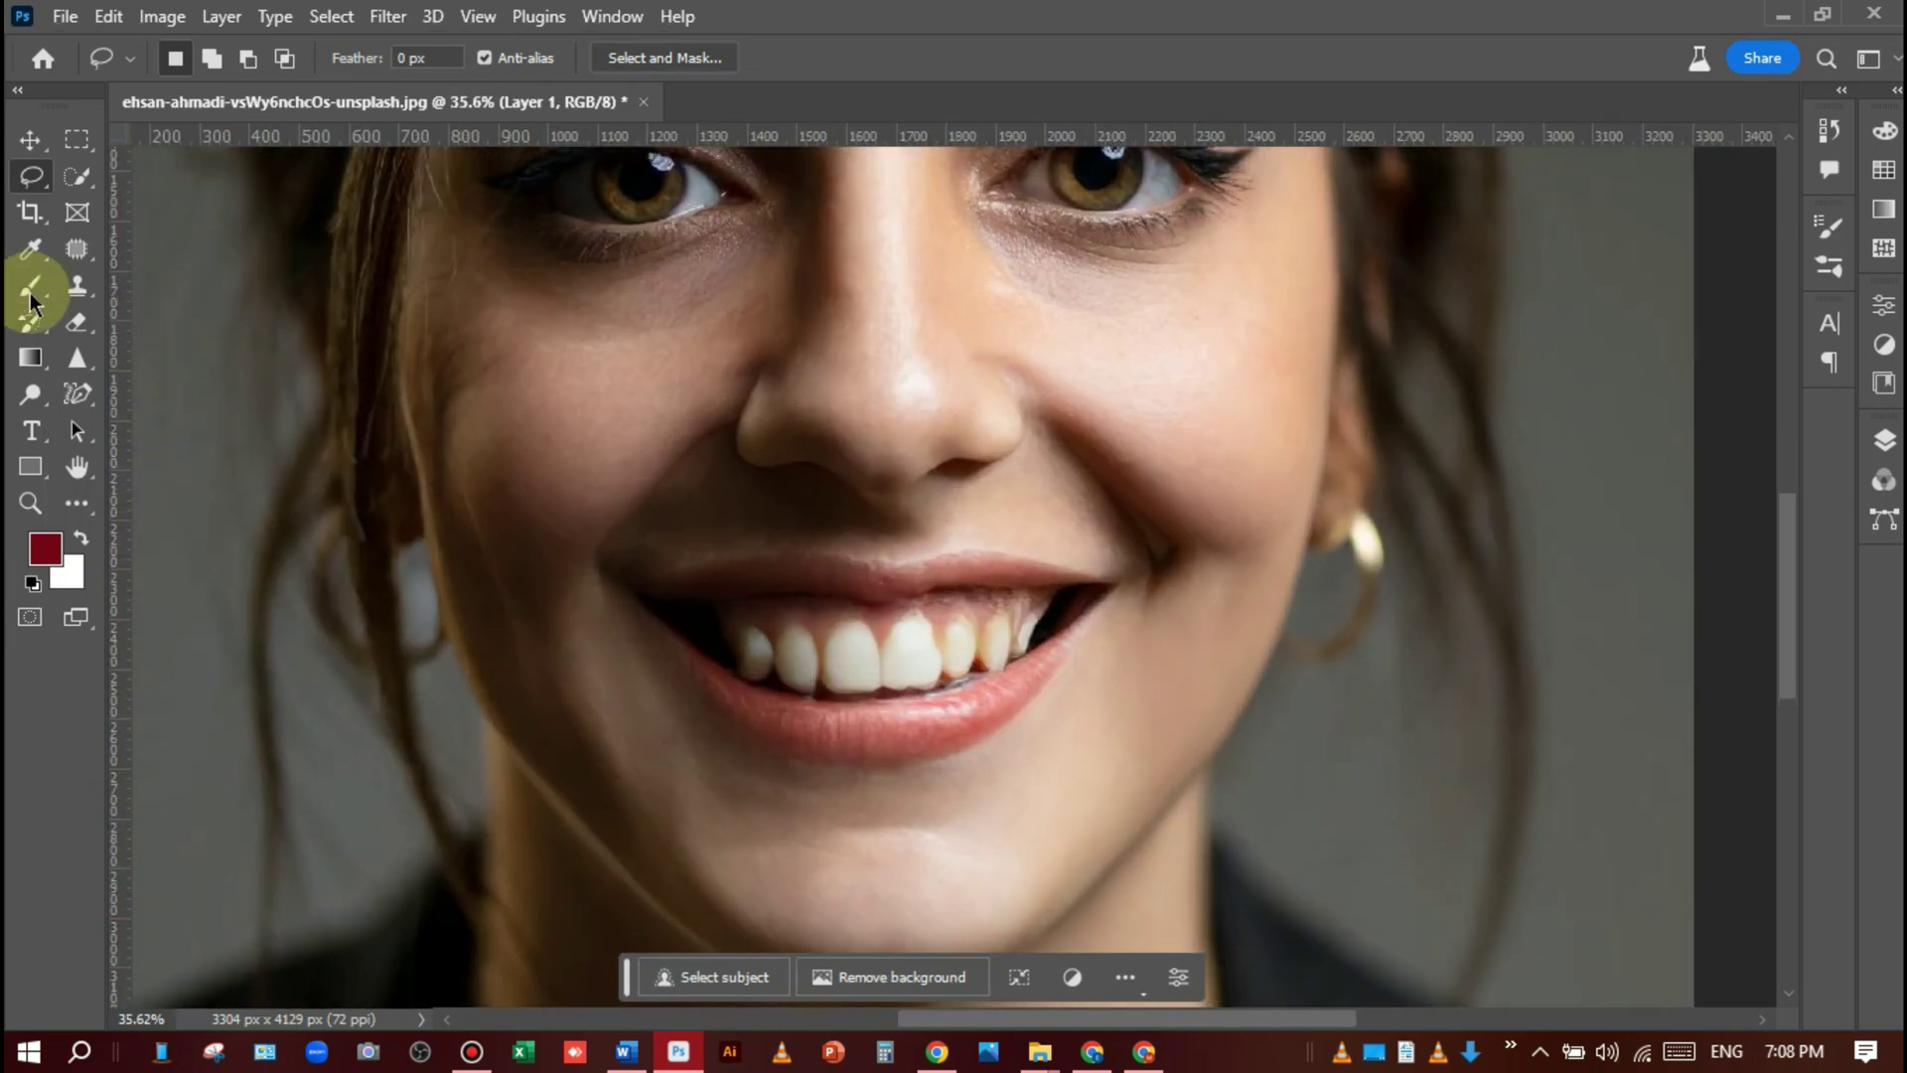
pyautogui.click(31, 293)
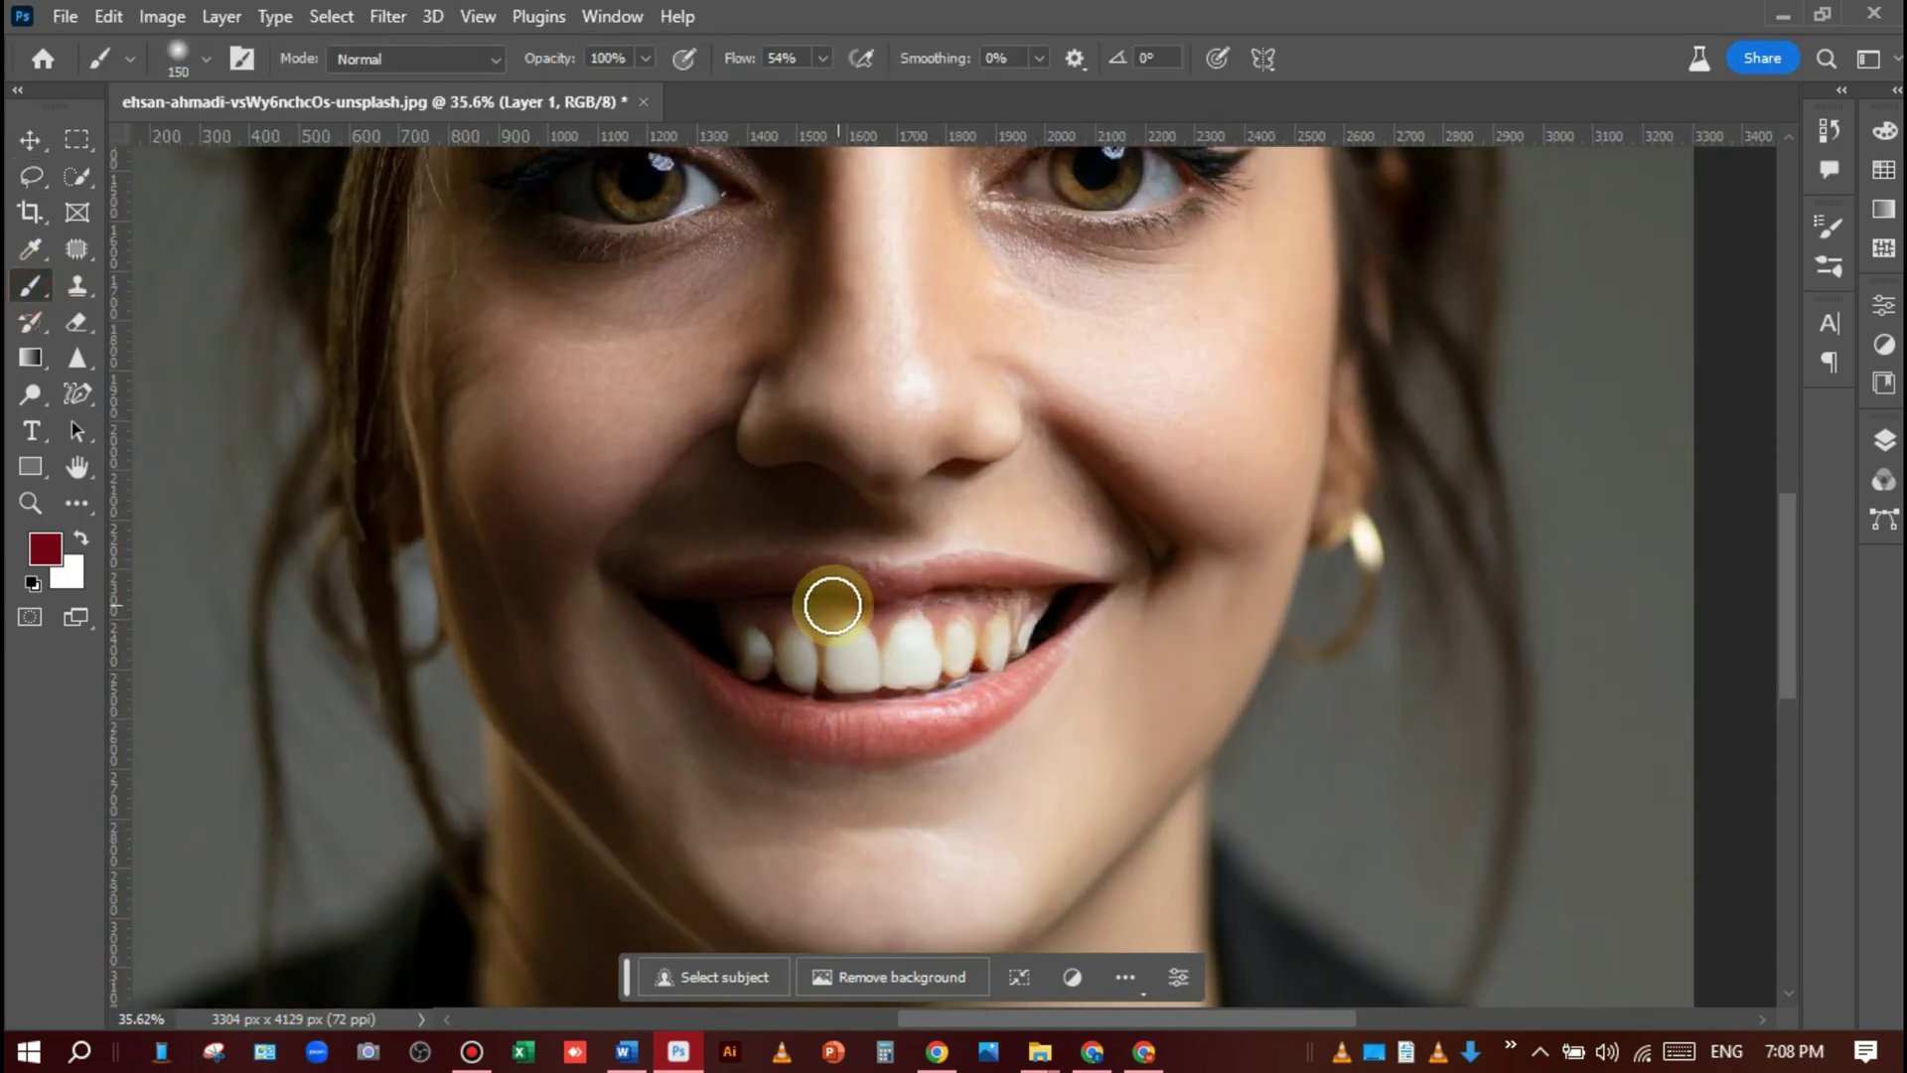
pyautogui.press('[')
pyautogui.scroll(2, 685, 673)
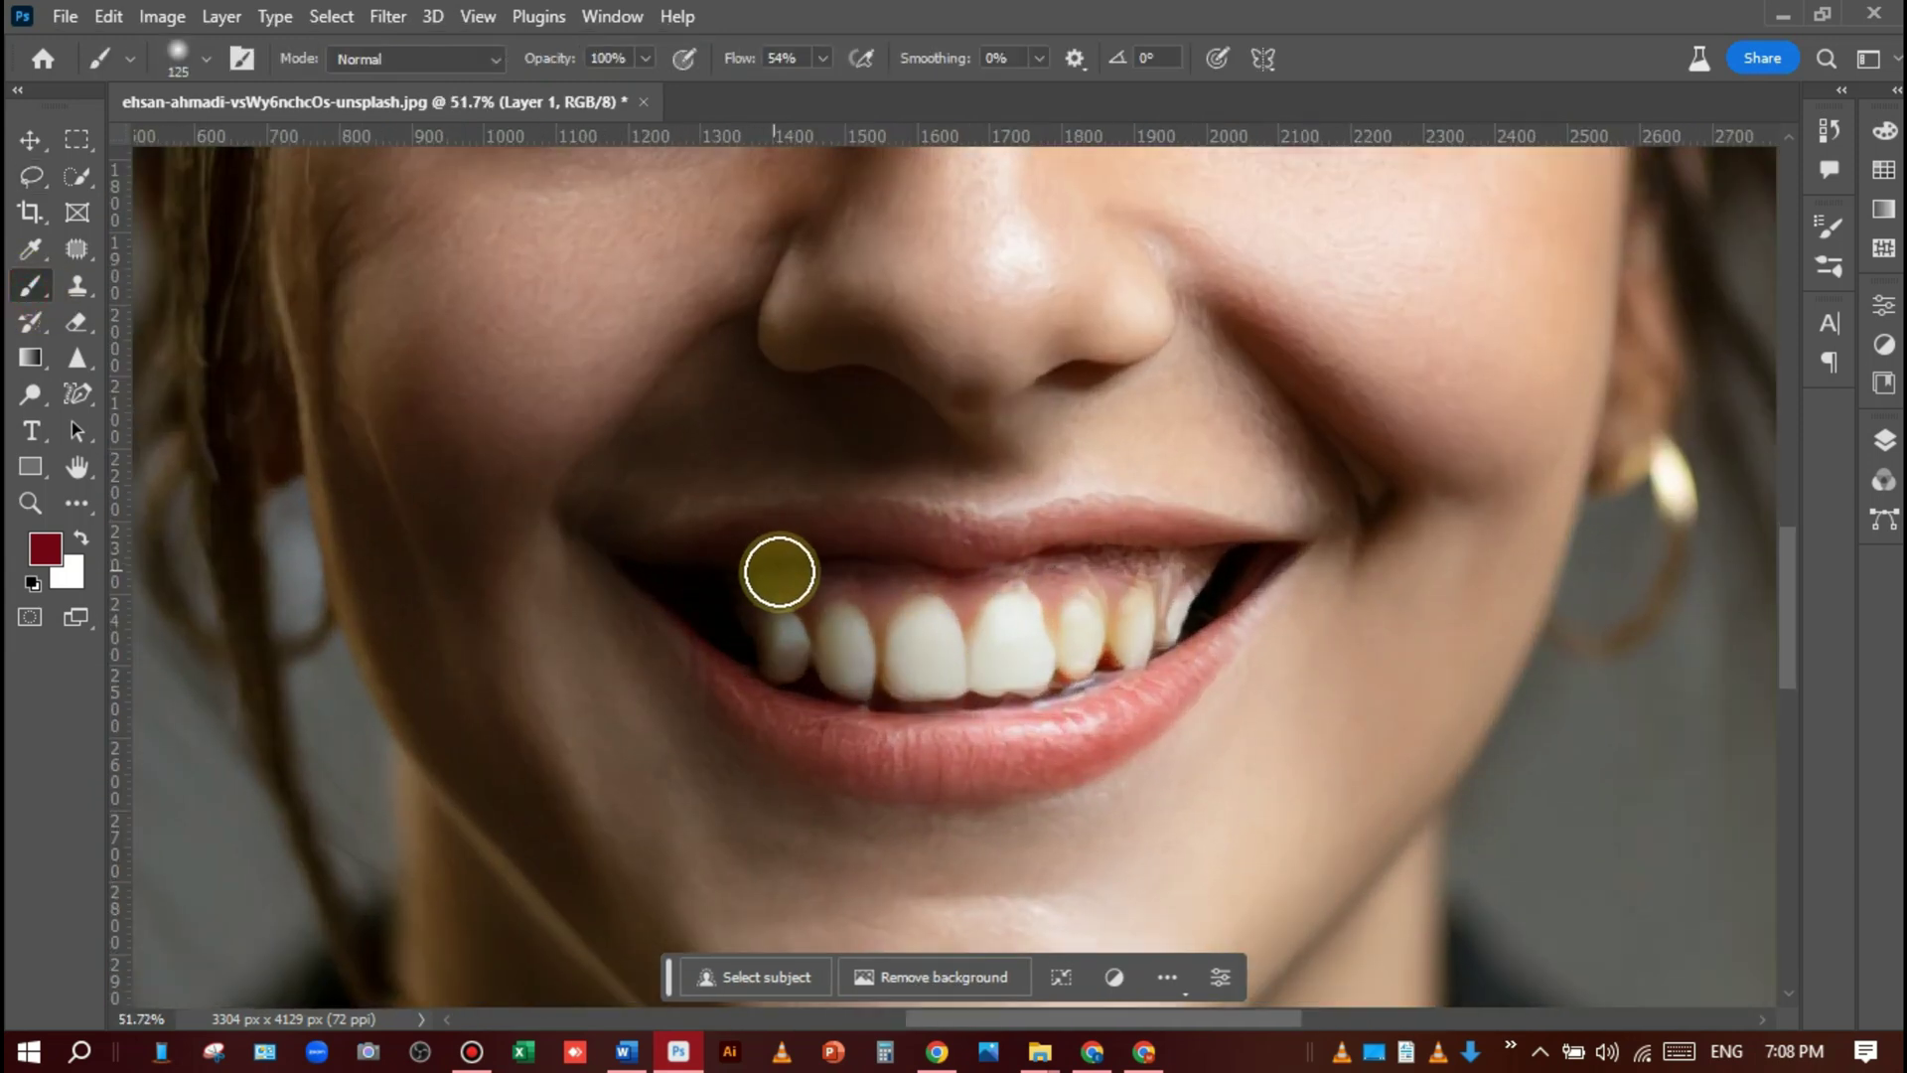
pyautogui.press('[')
pyautogui.press('[')
pyautogui.press('[')
pyautogui.press('[')
pyautogui.press('[')
pyautogui.press('[')
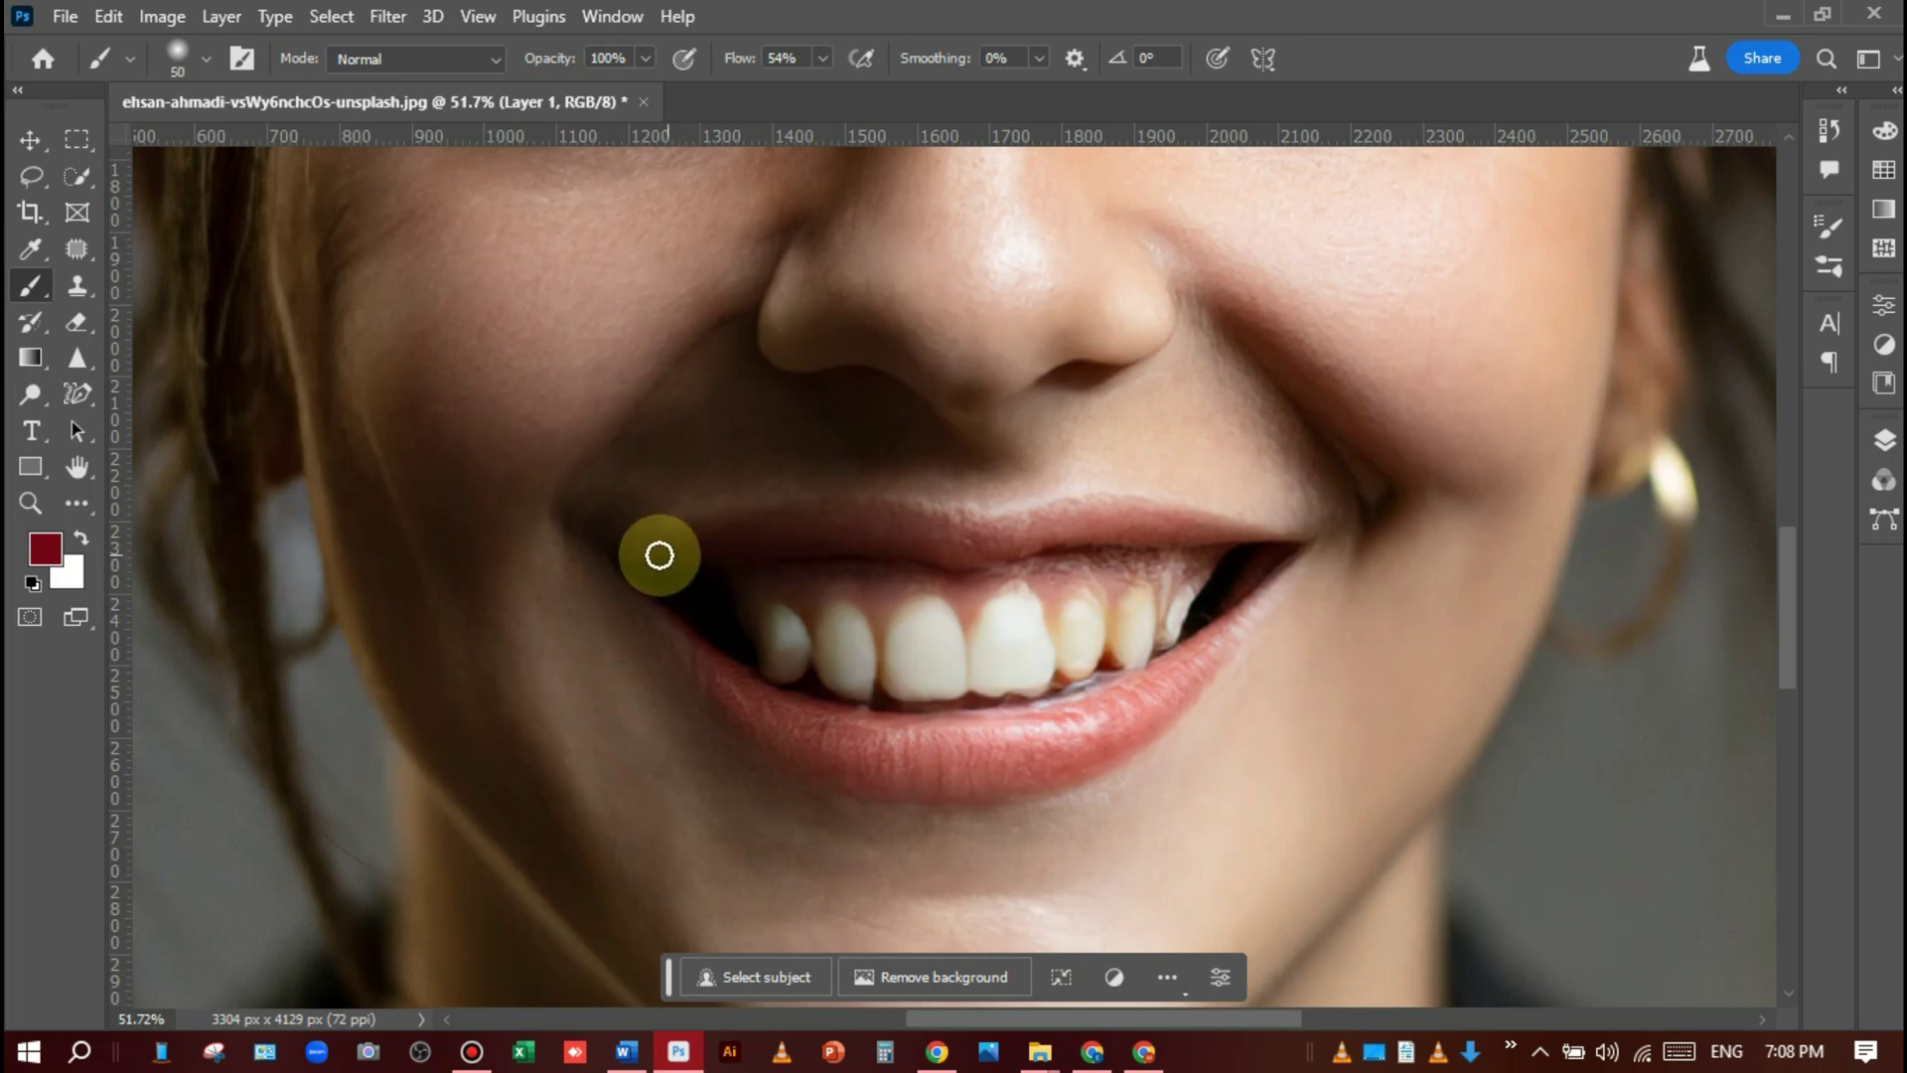
# Paint dark red over the upper and lower lips with brush sizes 35–50.
pyautogui.moveTo(668, 557)
pyautogui.mouseDown()
pyautogui.moveTo(962, 545)
pyautogui.moveTo(664, 555)
pyautogui.moveTo(1183, 521)
pyautogui.moveTo(1018, 553)
pyautogui.moveTo(843, 537)
pyautogui.mouseUp()
pyautogui.press('[')
pyautogui.moveTo(659, 622)
pyautogui.mouseDown()
pyautogui.moveTo(715, 676)
pyautogui.moveTo(1037, 757)
pyautogui.moveTo(770, 720)
pyautogui.moveTo(962, 770)
pyautogui.moveTo(1165, 686)
pyautogui.moveTo(1265, 587)
pyautogui.moveTo(1165, 683)
pyautogui.mouseUp()
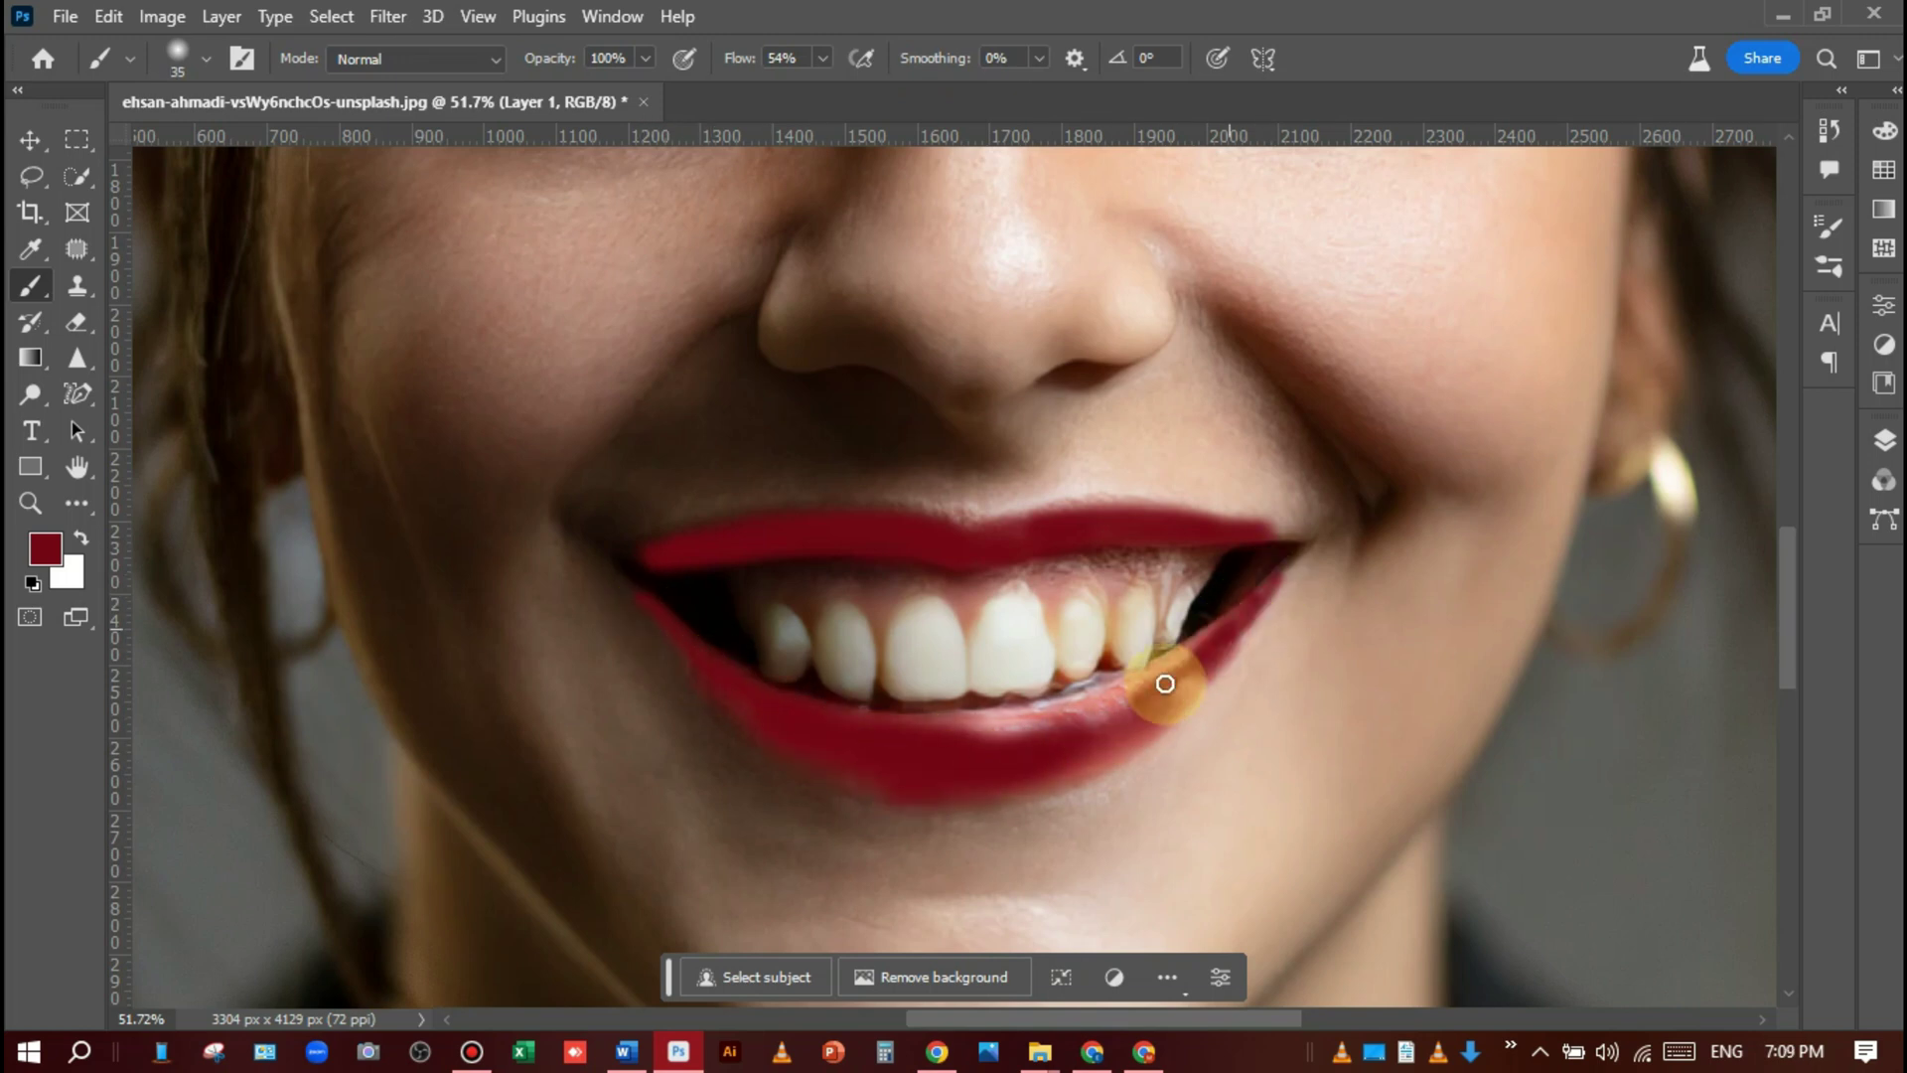
pyautogui.press(']')
pyautogui.press(']')
pyautogui.press(']')
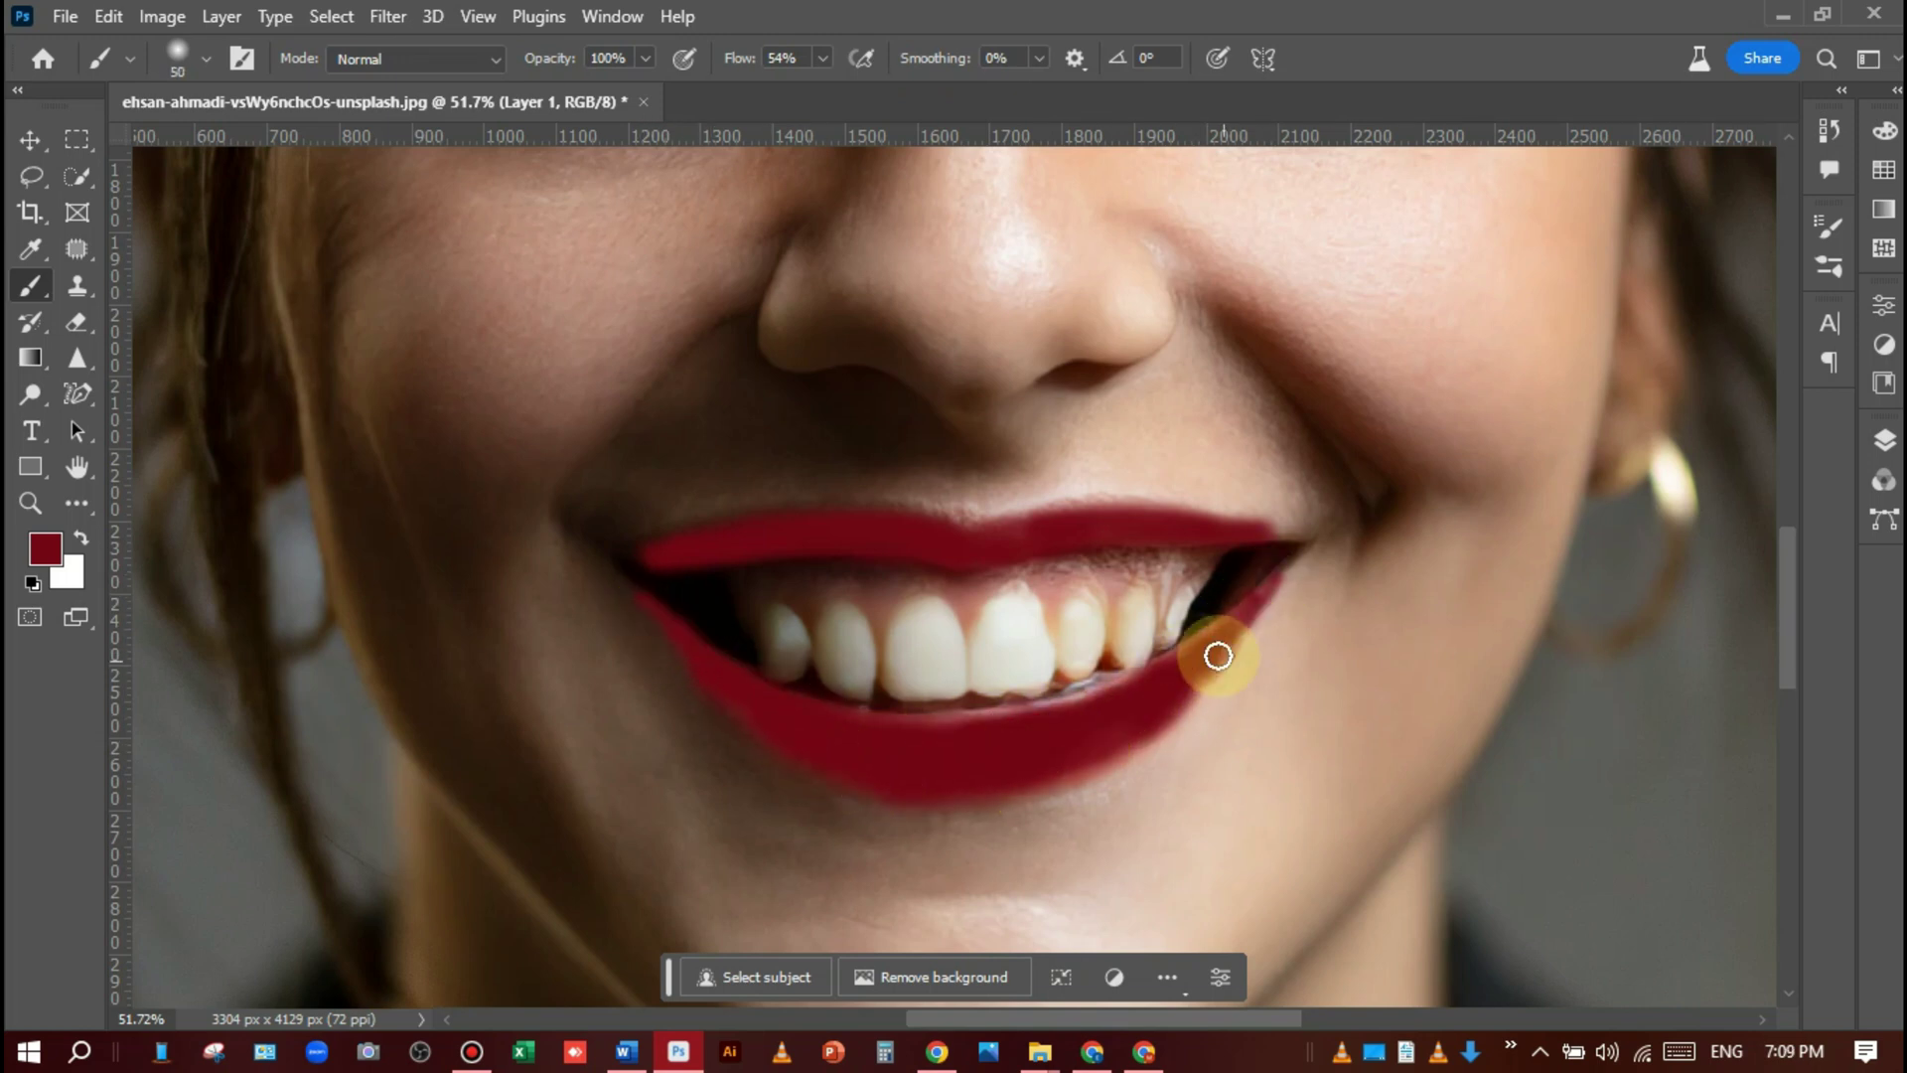
pyautogui.scroll(-3, 1073, 665)
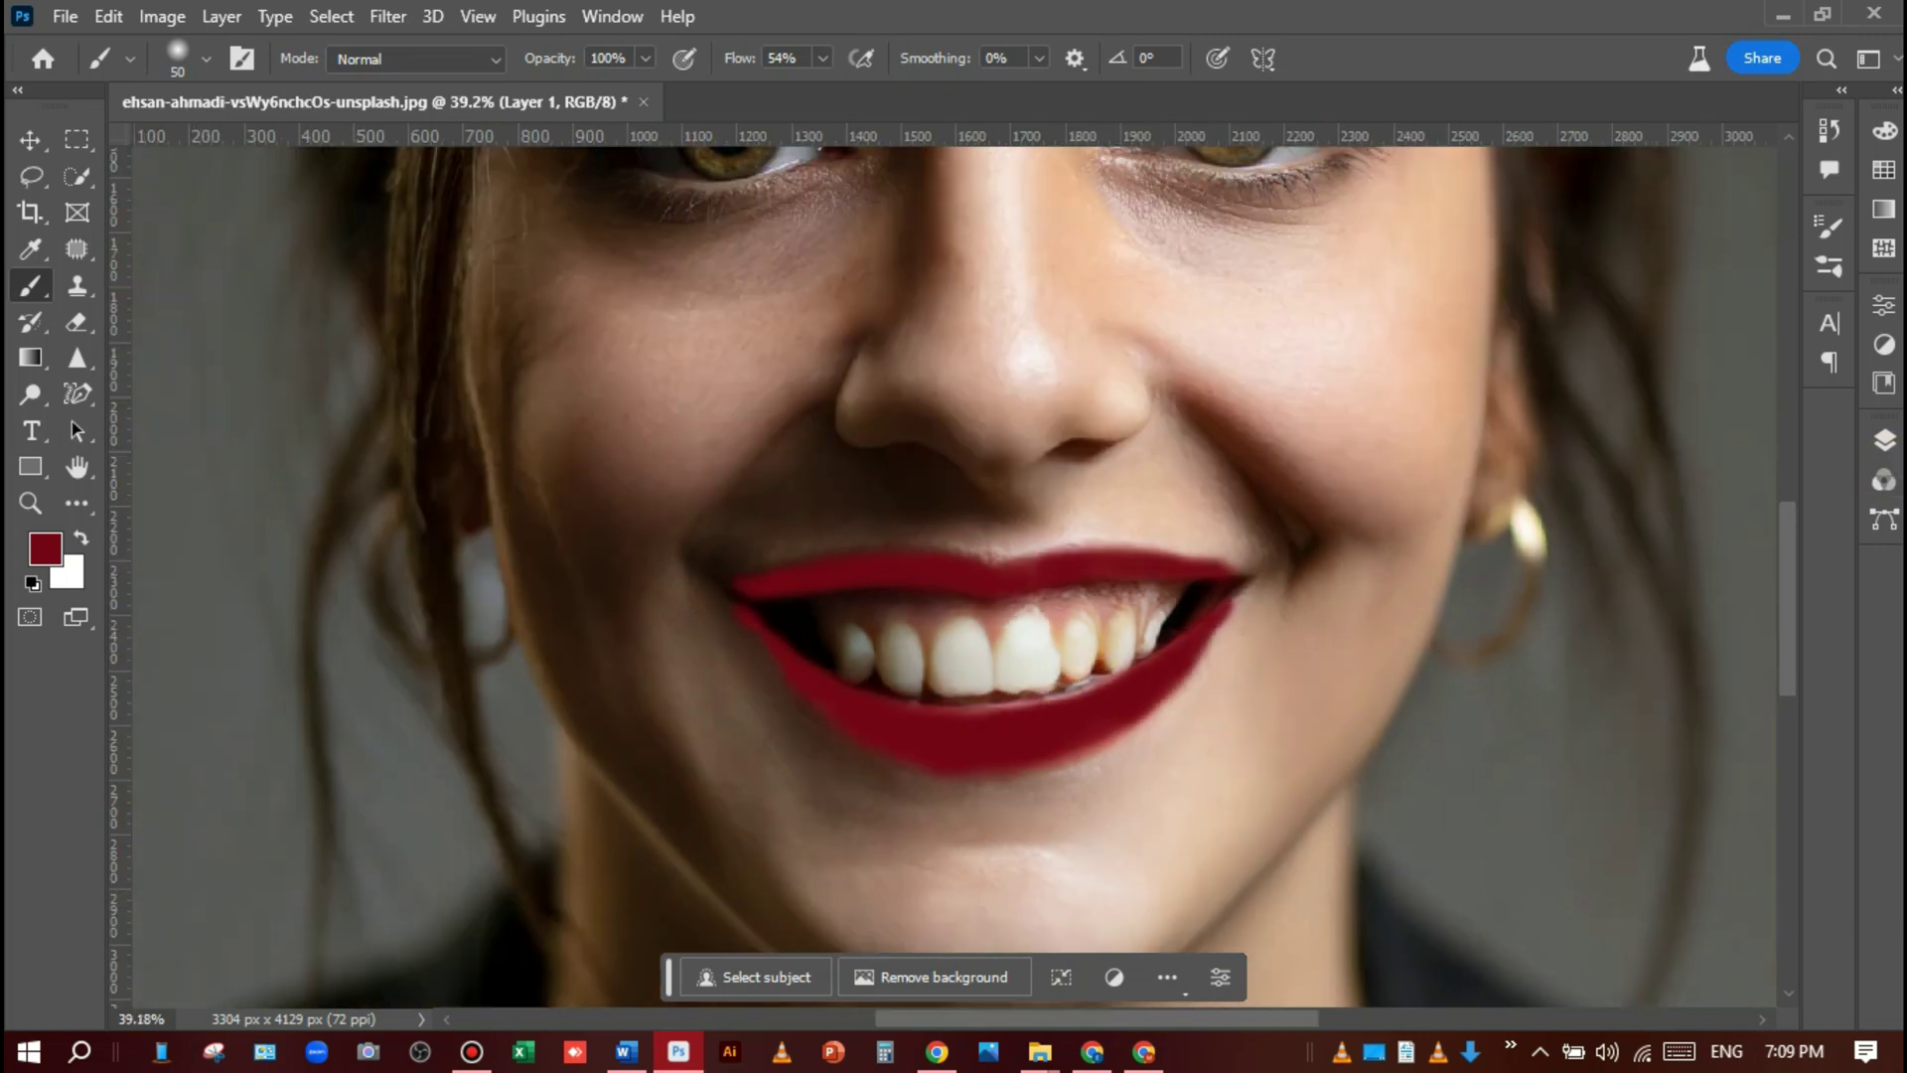
# Set the lipstick layer, Layer 1, to Multiply blending and lower its opacity.
pyautogui.click(1884, 441)
pyautogui.click(1635, 513)
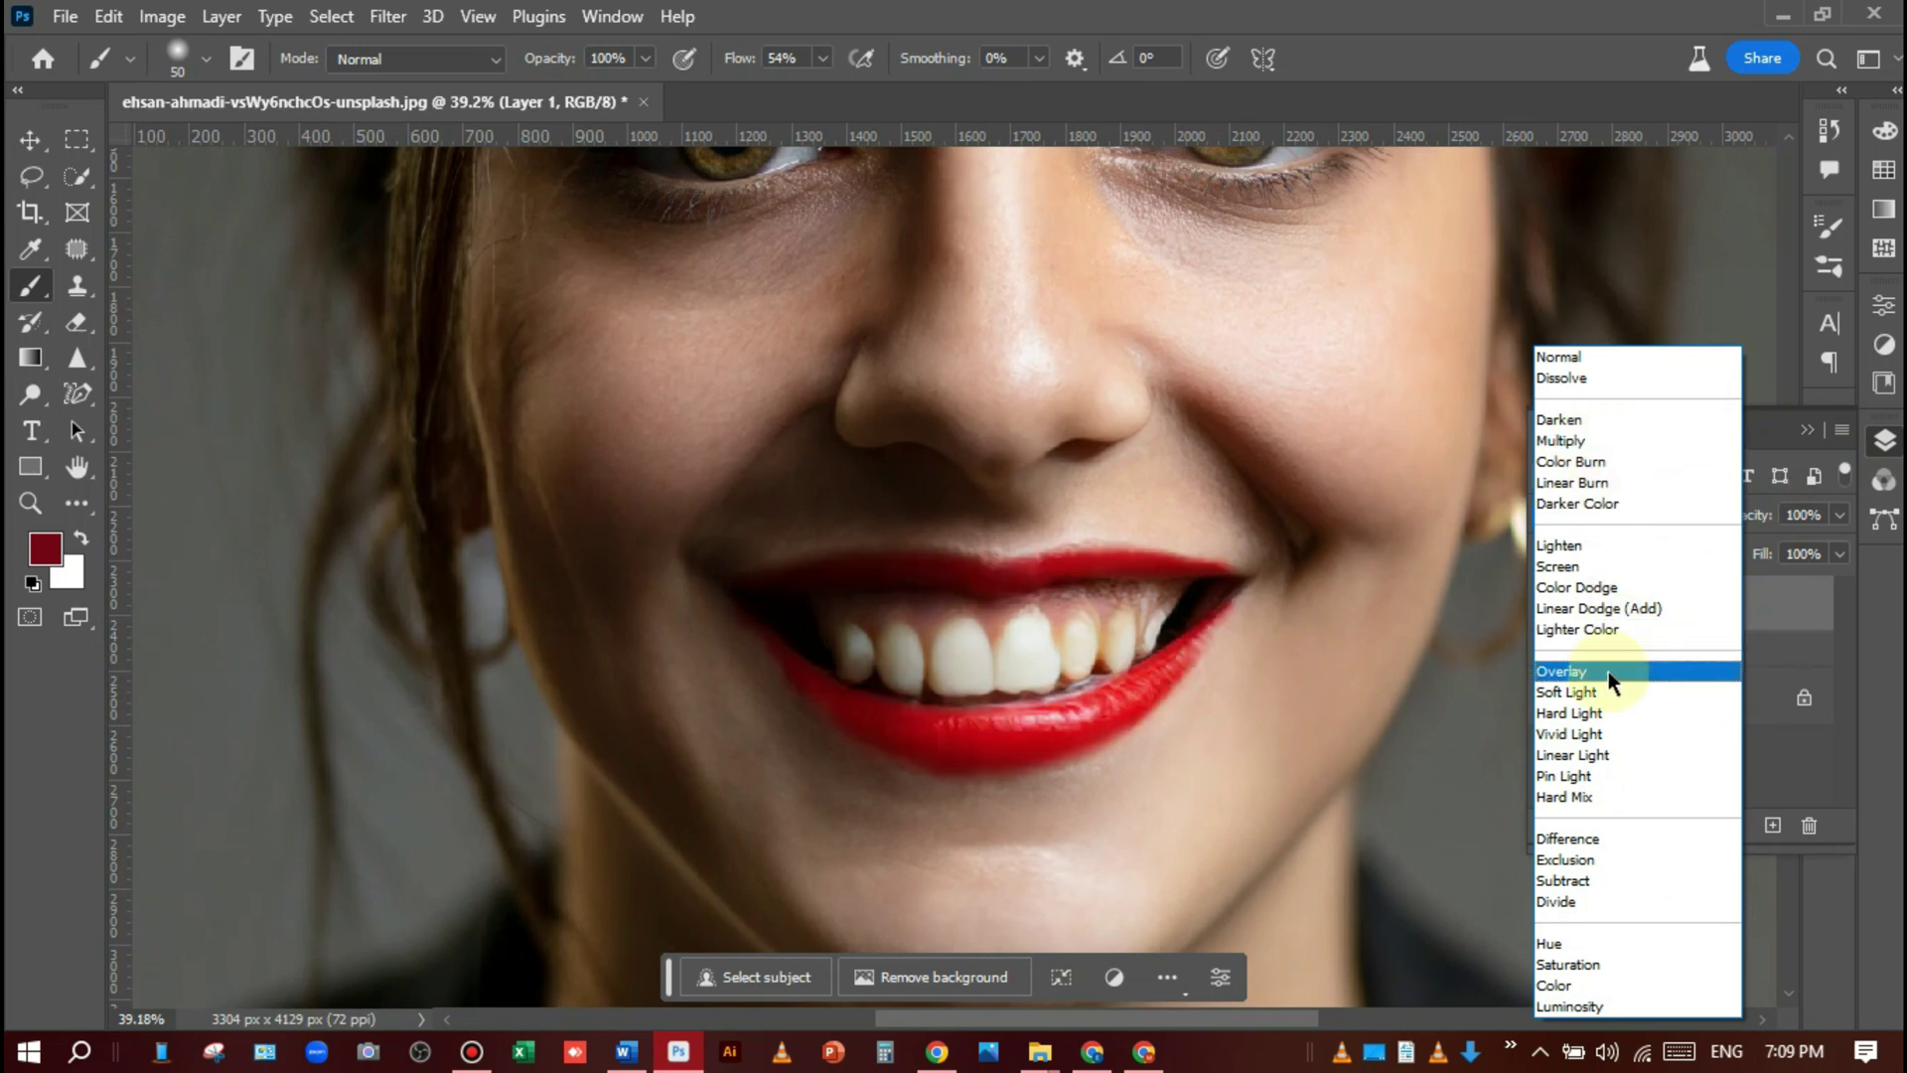
pyautogui.click(1598, 439)
pyautogui.click(1840, 513)
pyautogui.moveTo(1829, 544)
pyautogui.mouseDown()
pyautogui.moveTo(1804, 552)
pyautogui.moveTo(1820, 563)
pyautogui.mouseUp()
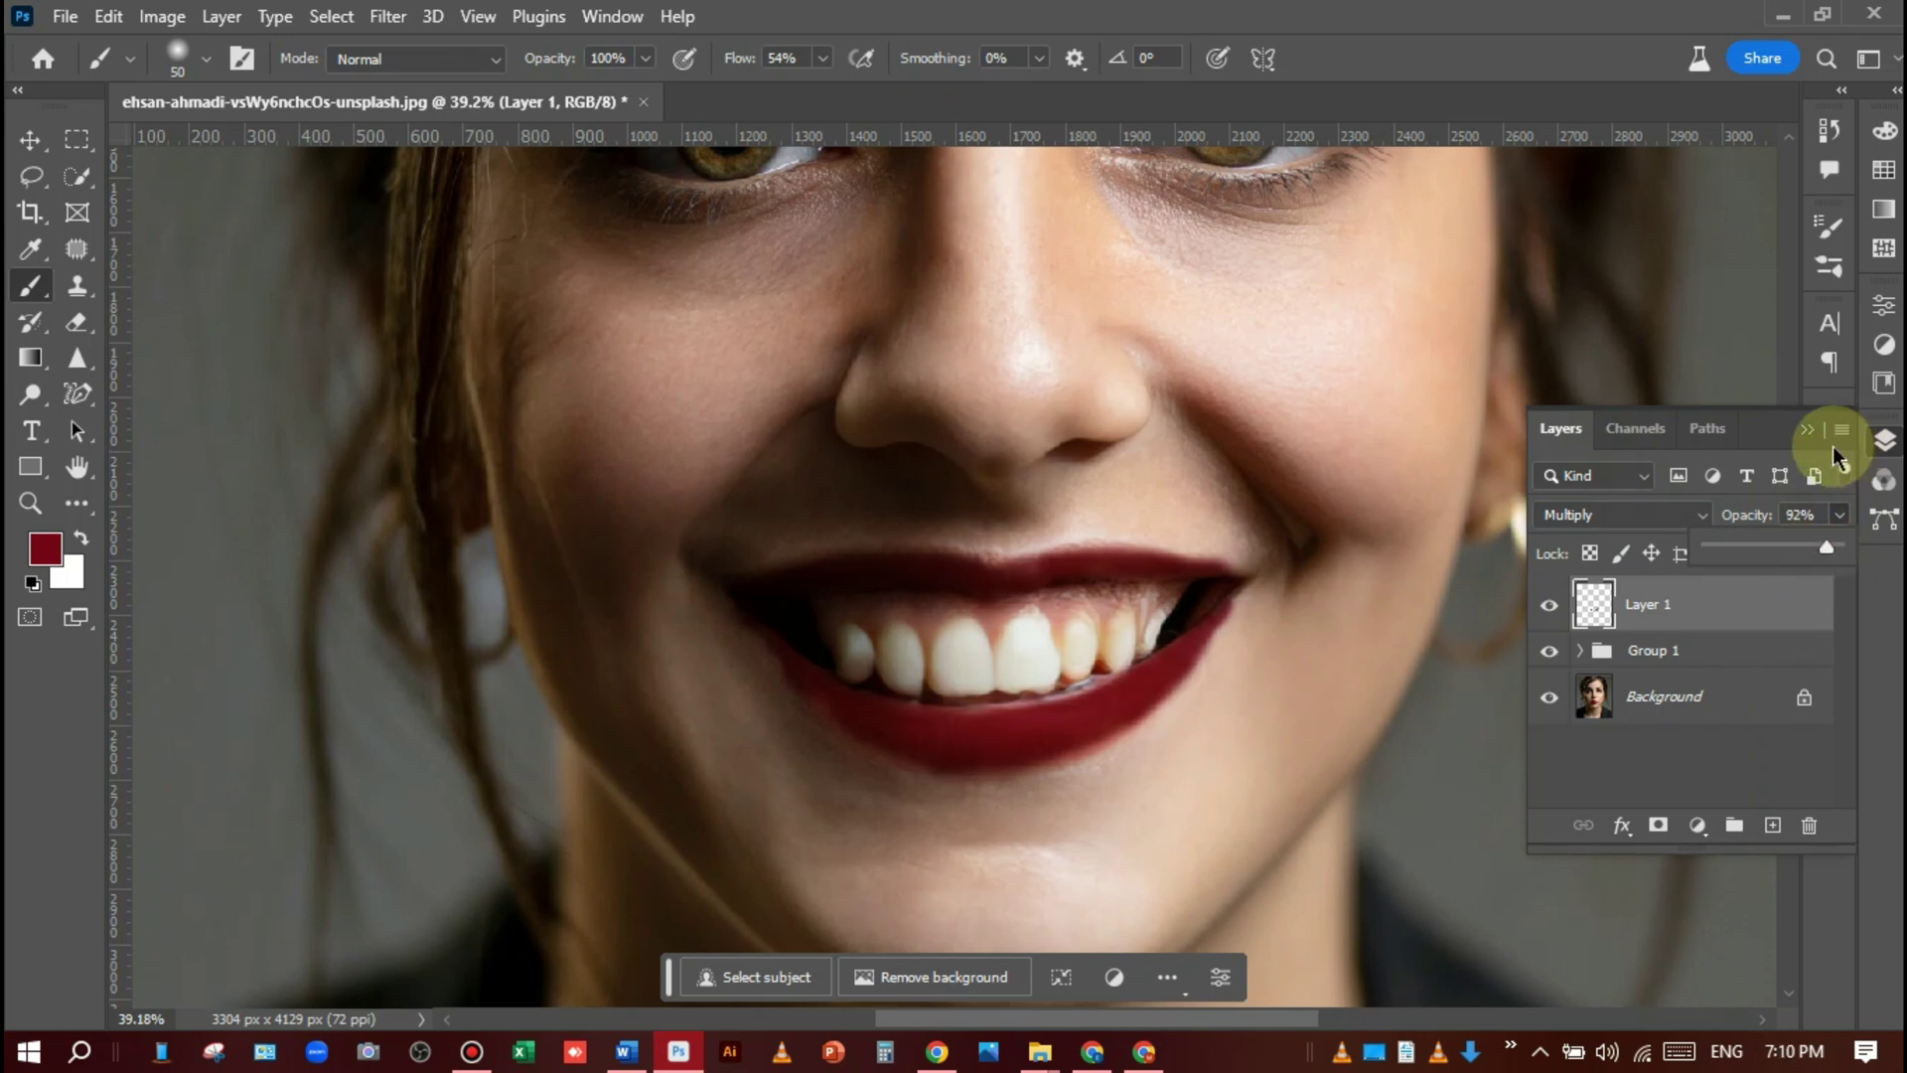
# Open Blending Options for Layer 1 and move the dialog clear of the lips.
pyautogui.click(1621, 828)
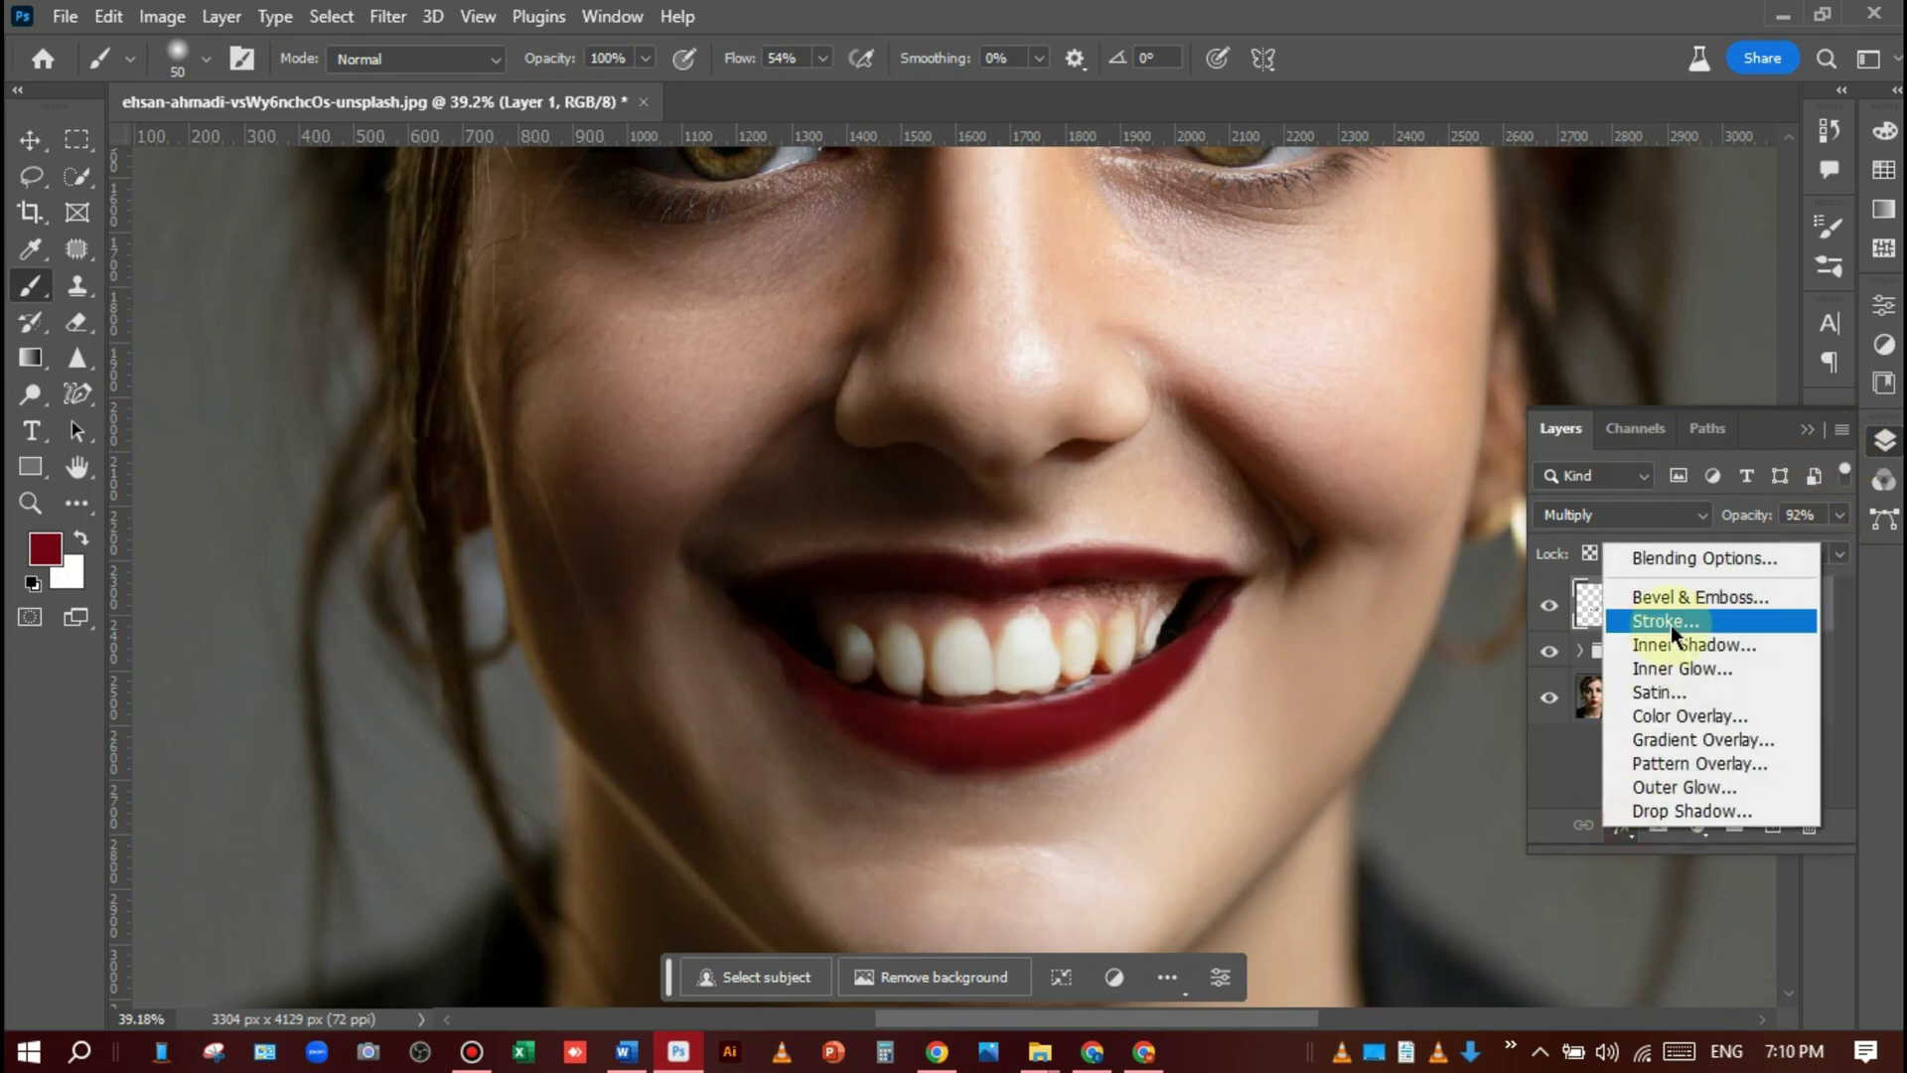
pyautogui.click(1716, 563)
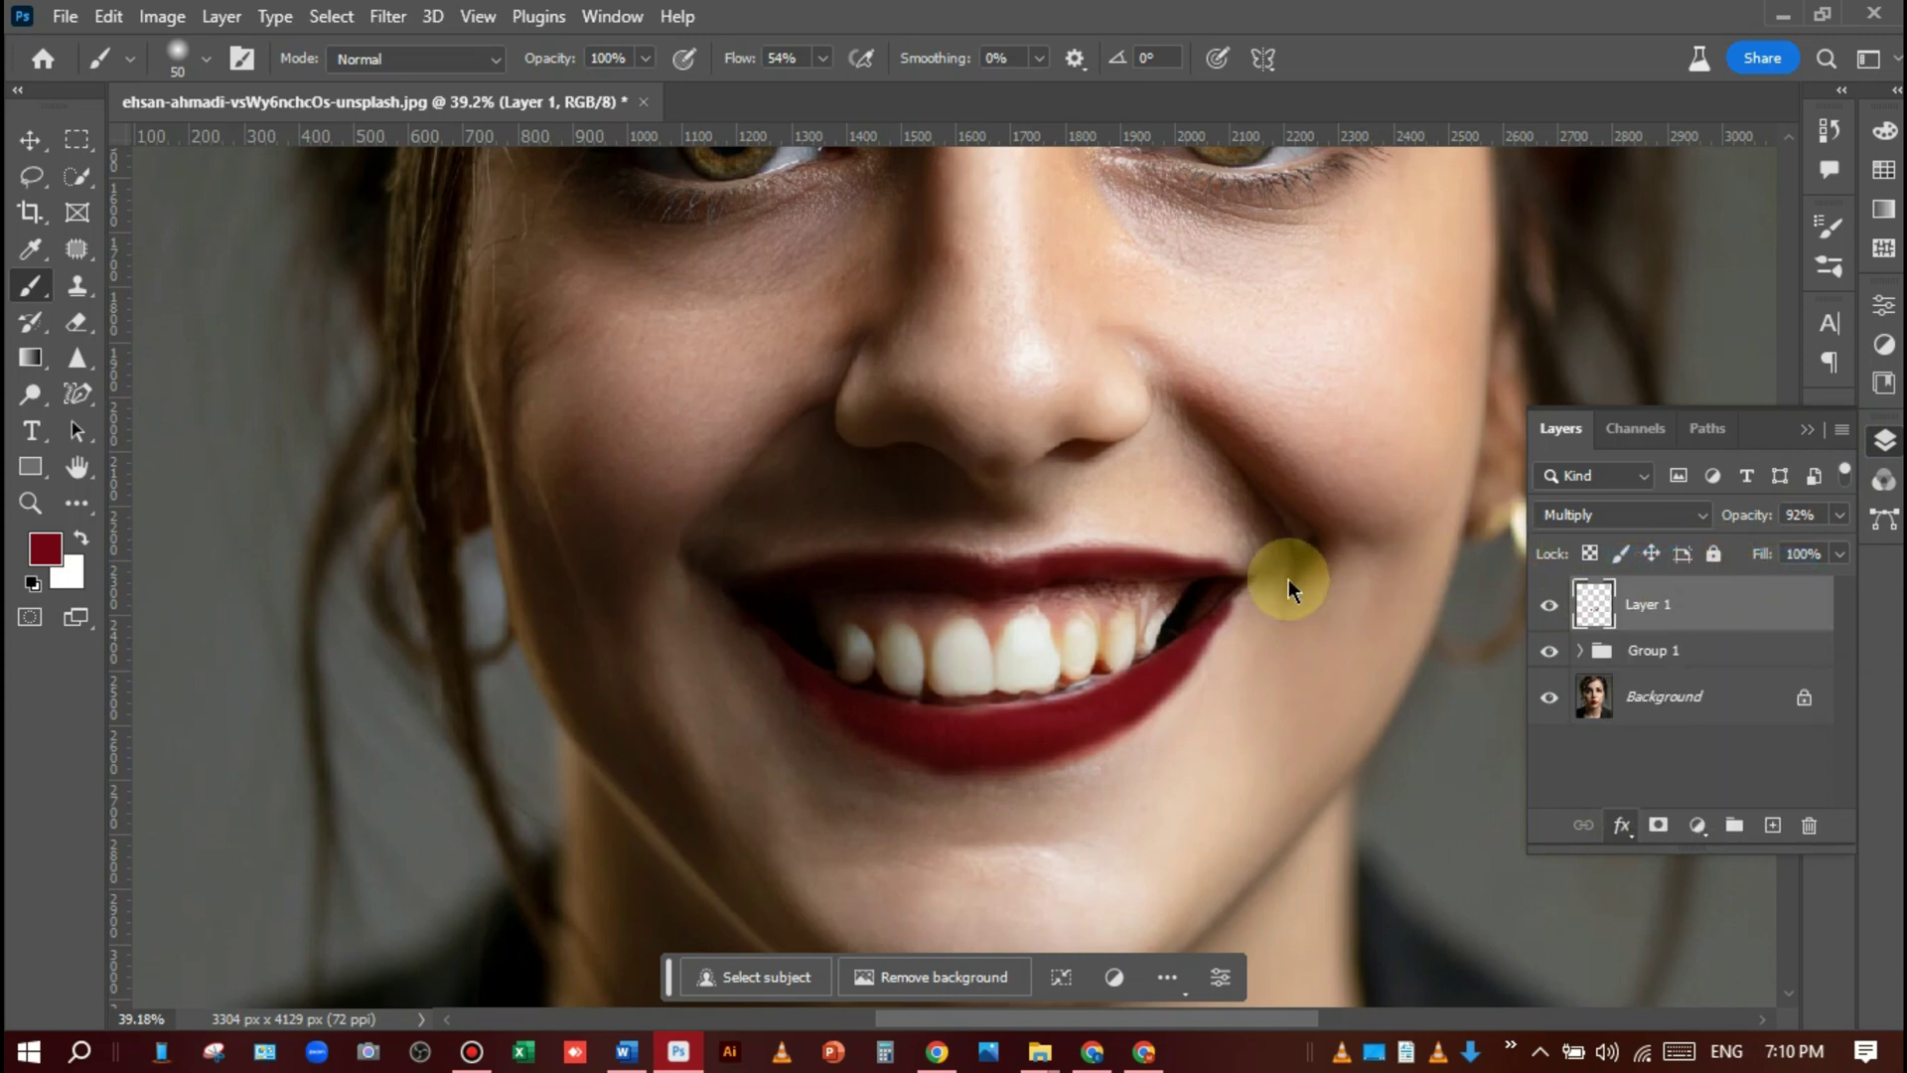
pyautogui.moveTo(754, 50); pyautogui.dragTo(1701, 29)
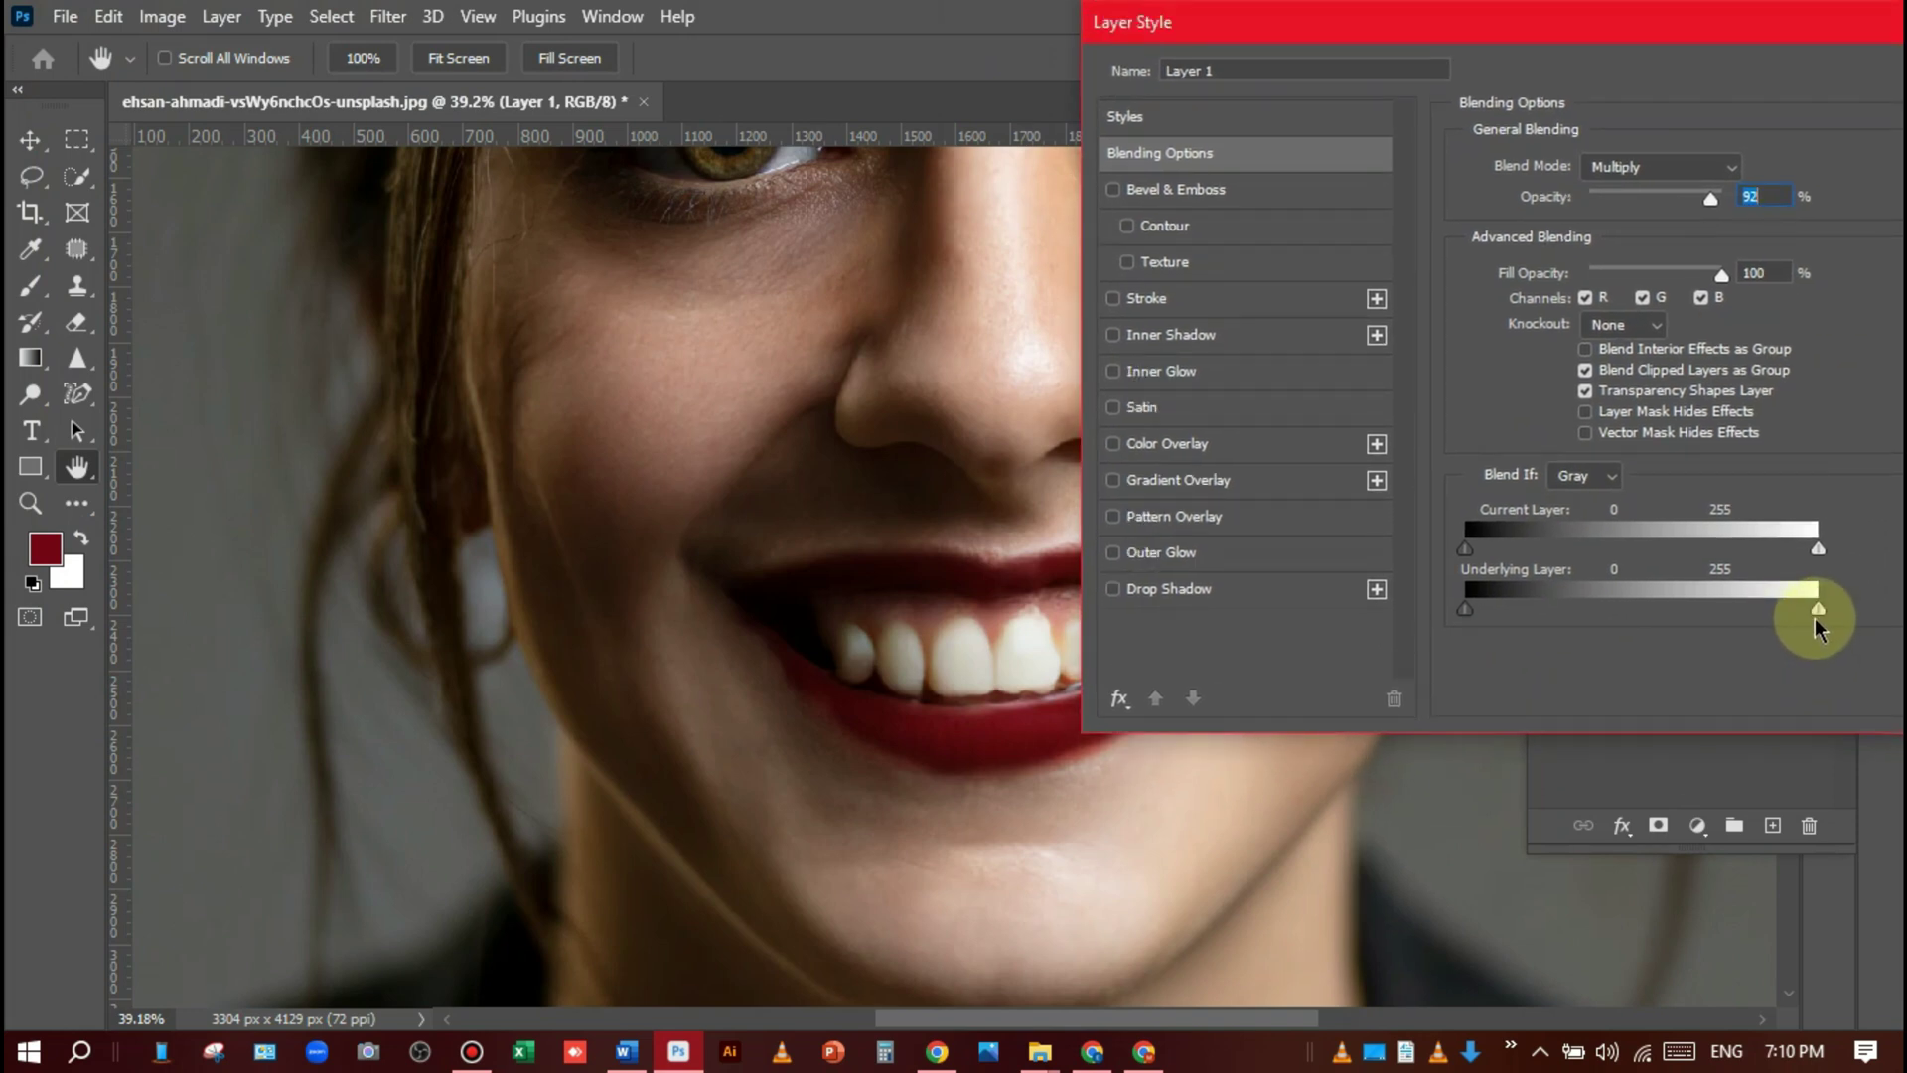
# Split the Underlying Layer Blend If sliders to 13 and 141/244 so lip tones show through.
pyautogui.moveTo(1814, 614); pyautogui.dragTo(1674, 648)
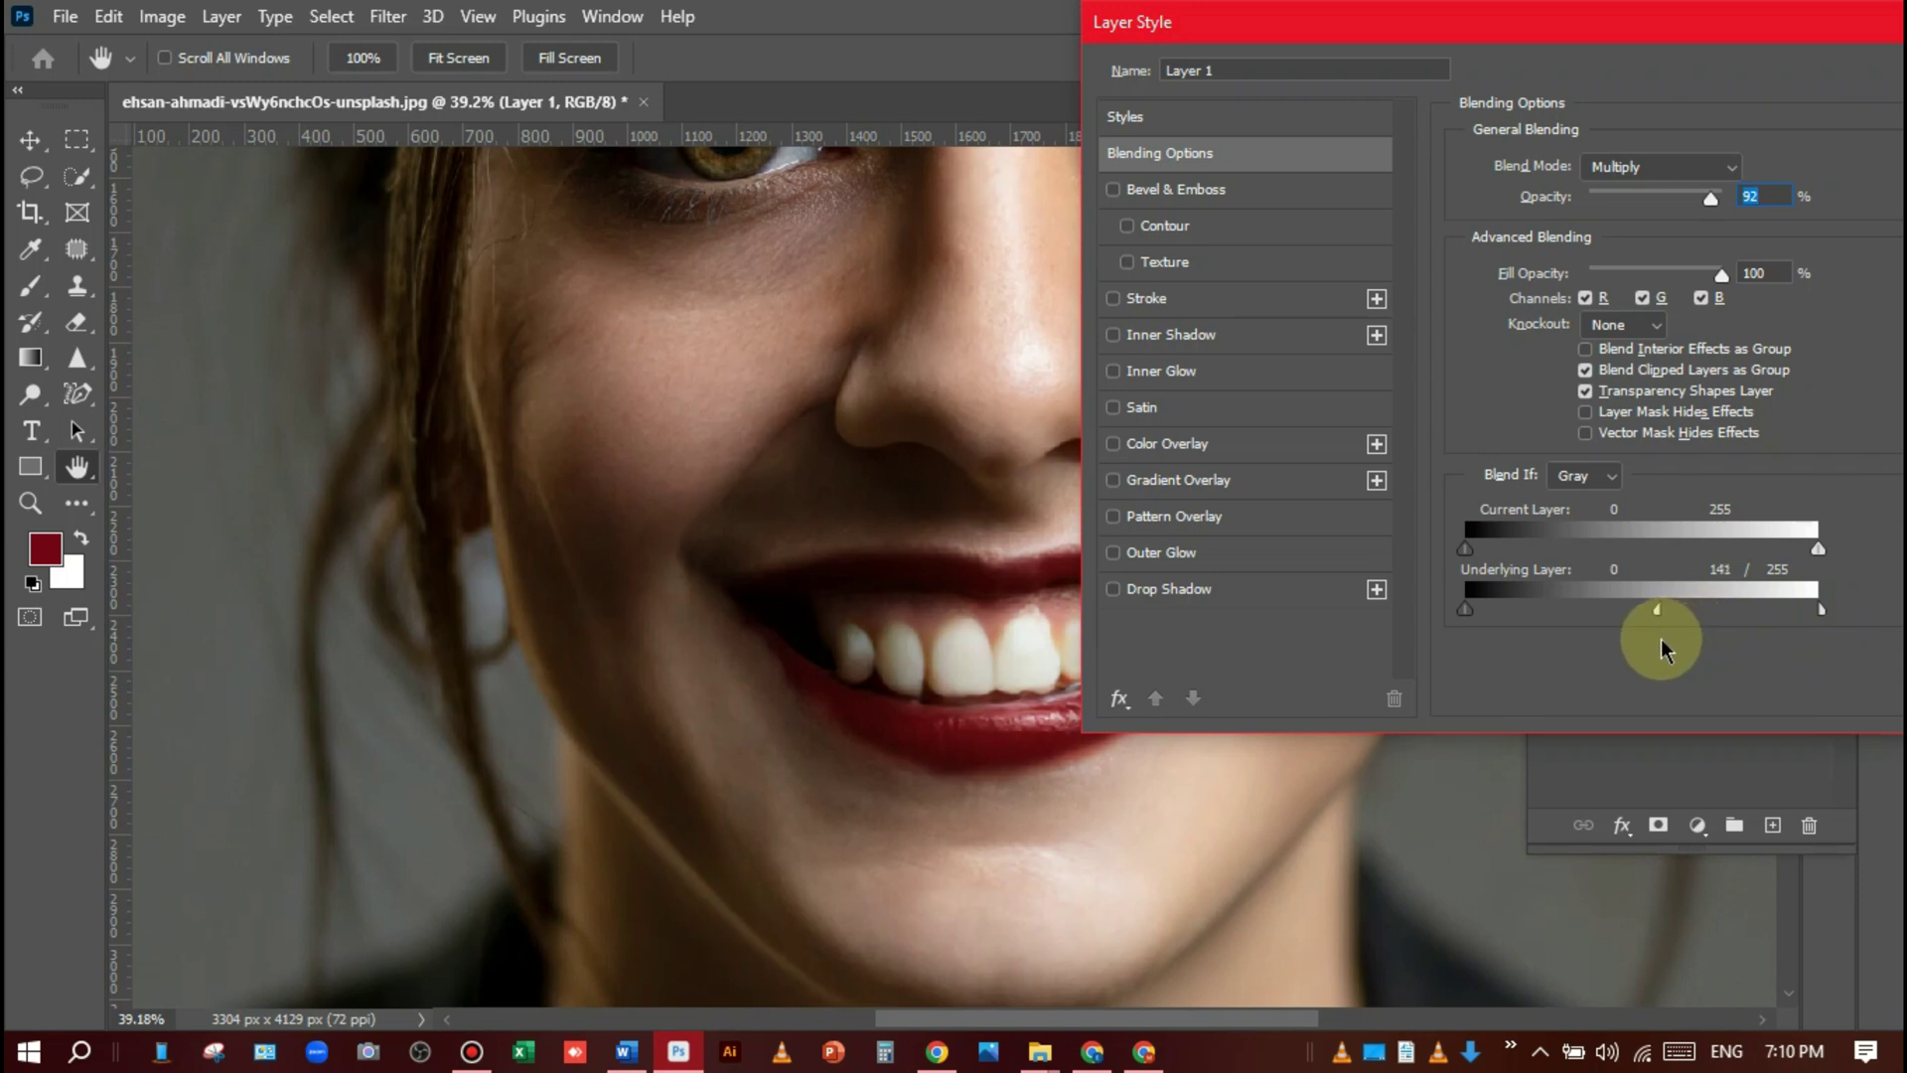
pyautogui.moveTo(1530, 30); pyautogui.dragTo(1667, 48)
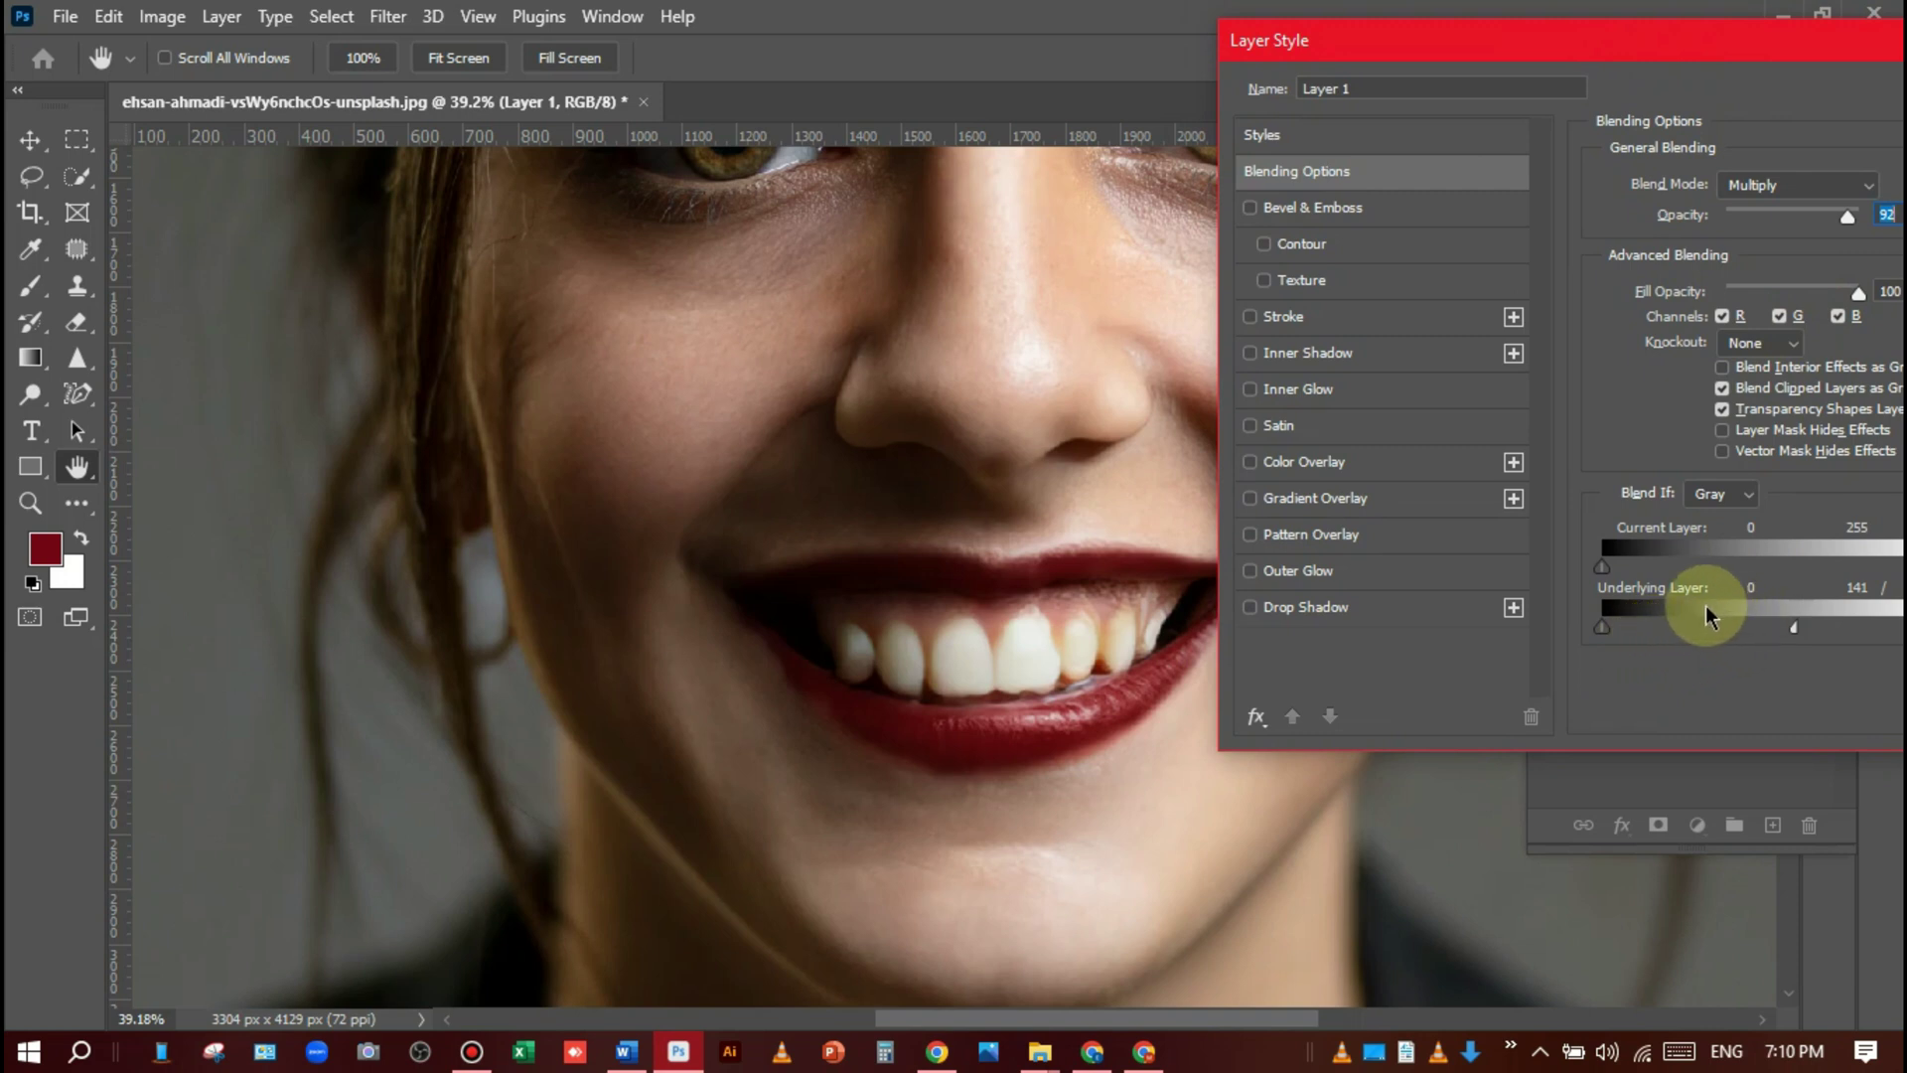
pyautogui.moveTo(1664, 630); pyautogui.dragTo(1628, 621)
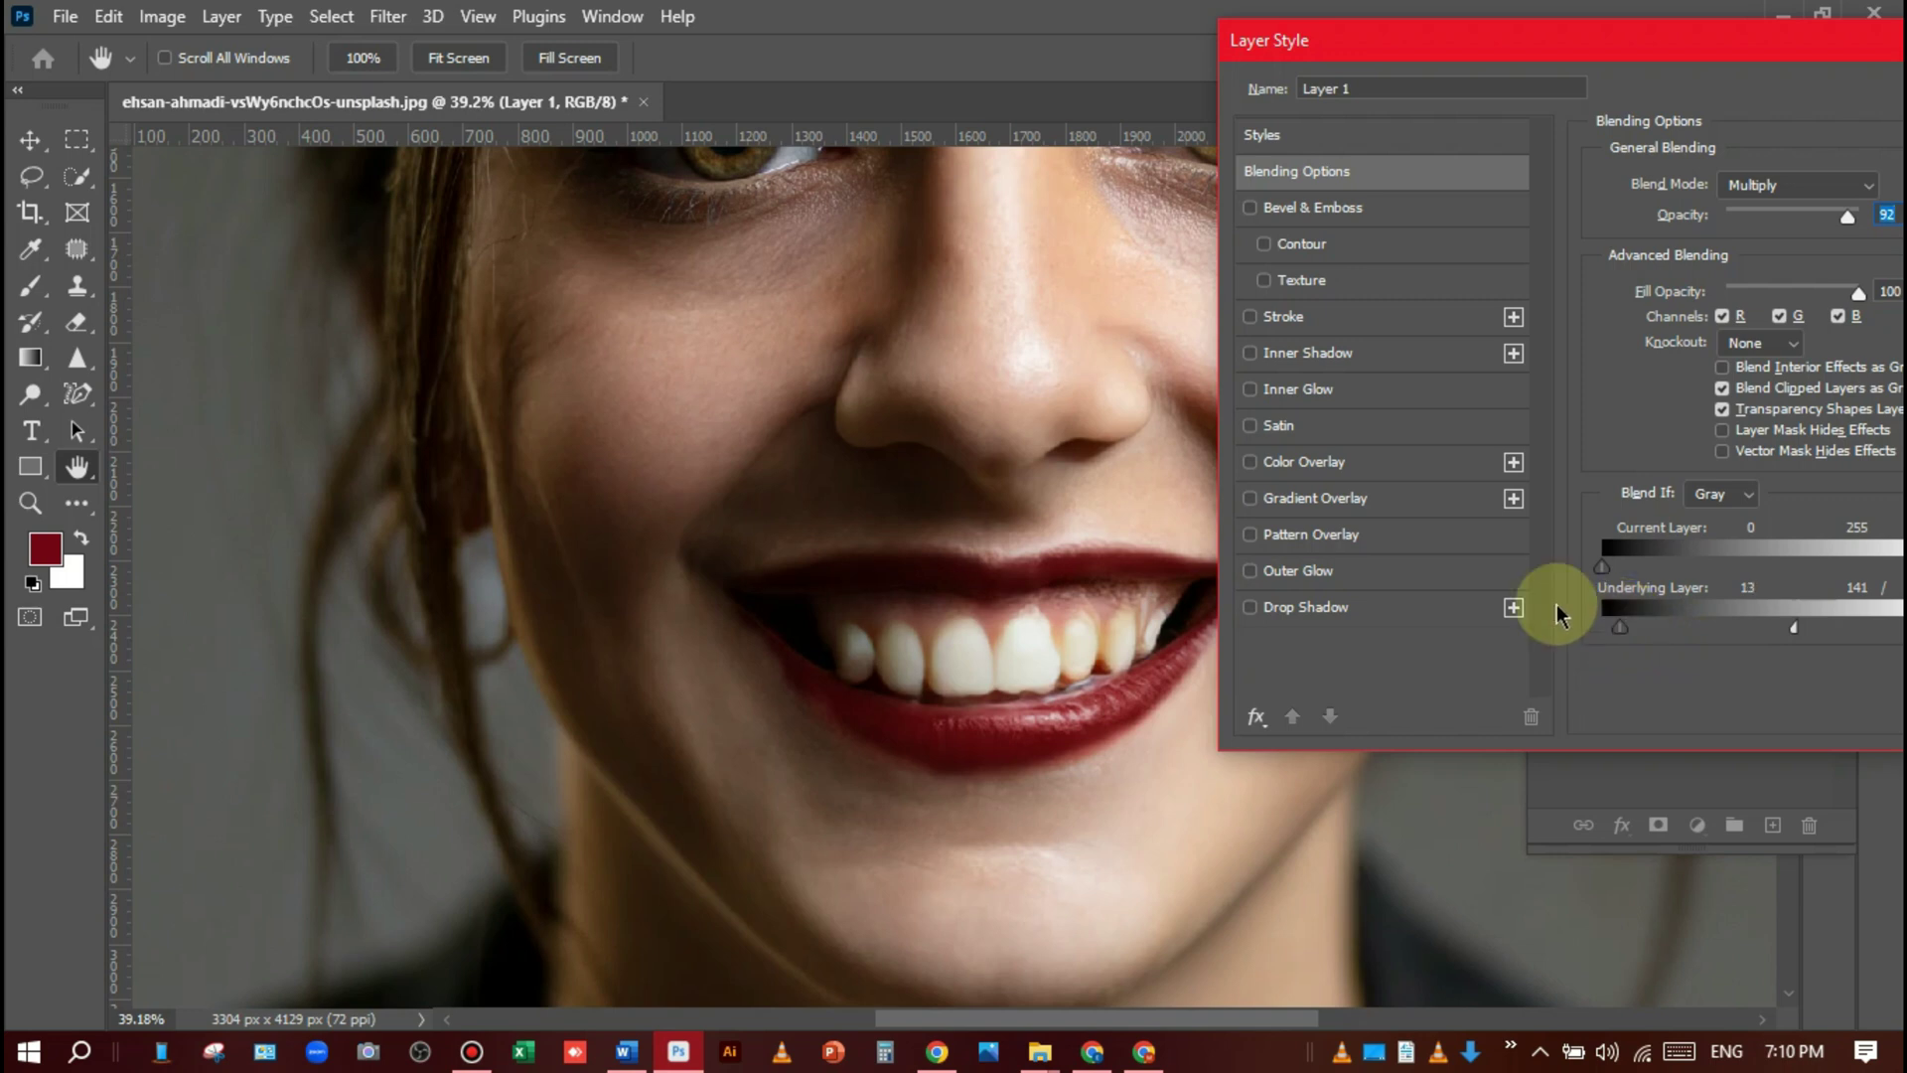
pyautogui.moveTo(1787, 34)
pyautogui.mouseDown()
pyautogui.moveTo(1737, 14)
pyautogui.moveTo(1226, 9)
pyautogui.moveTo(1750, 30)
pyautogui.mouseUp()
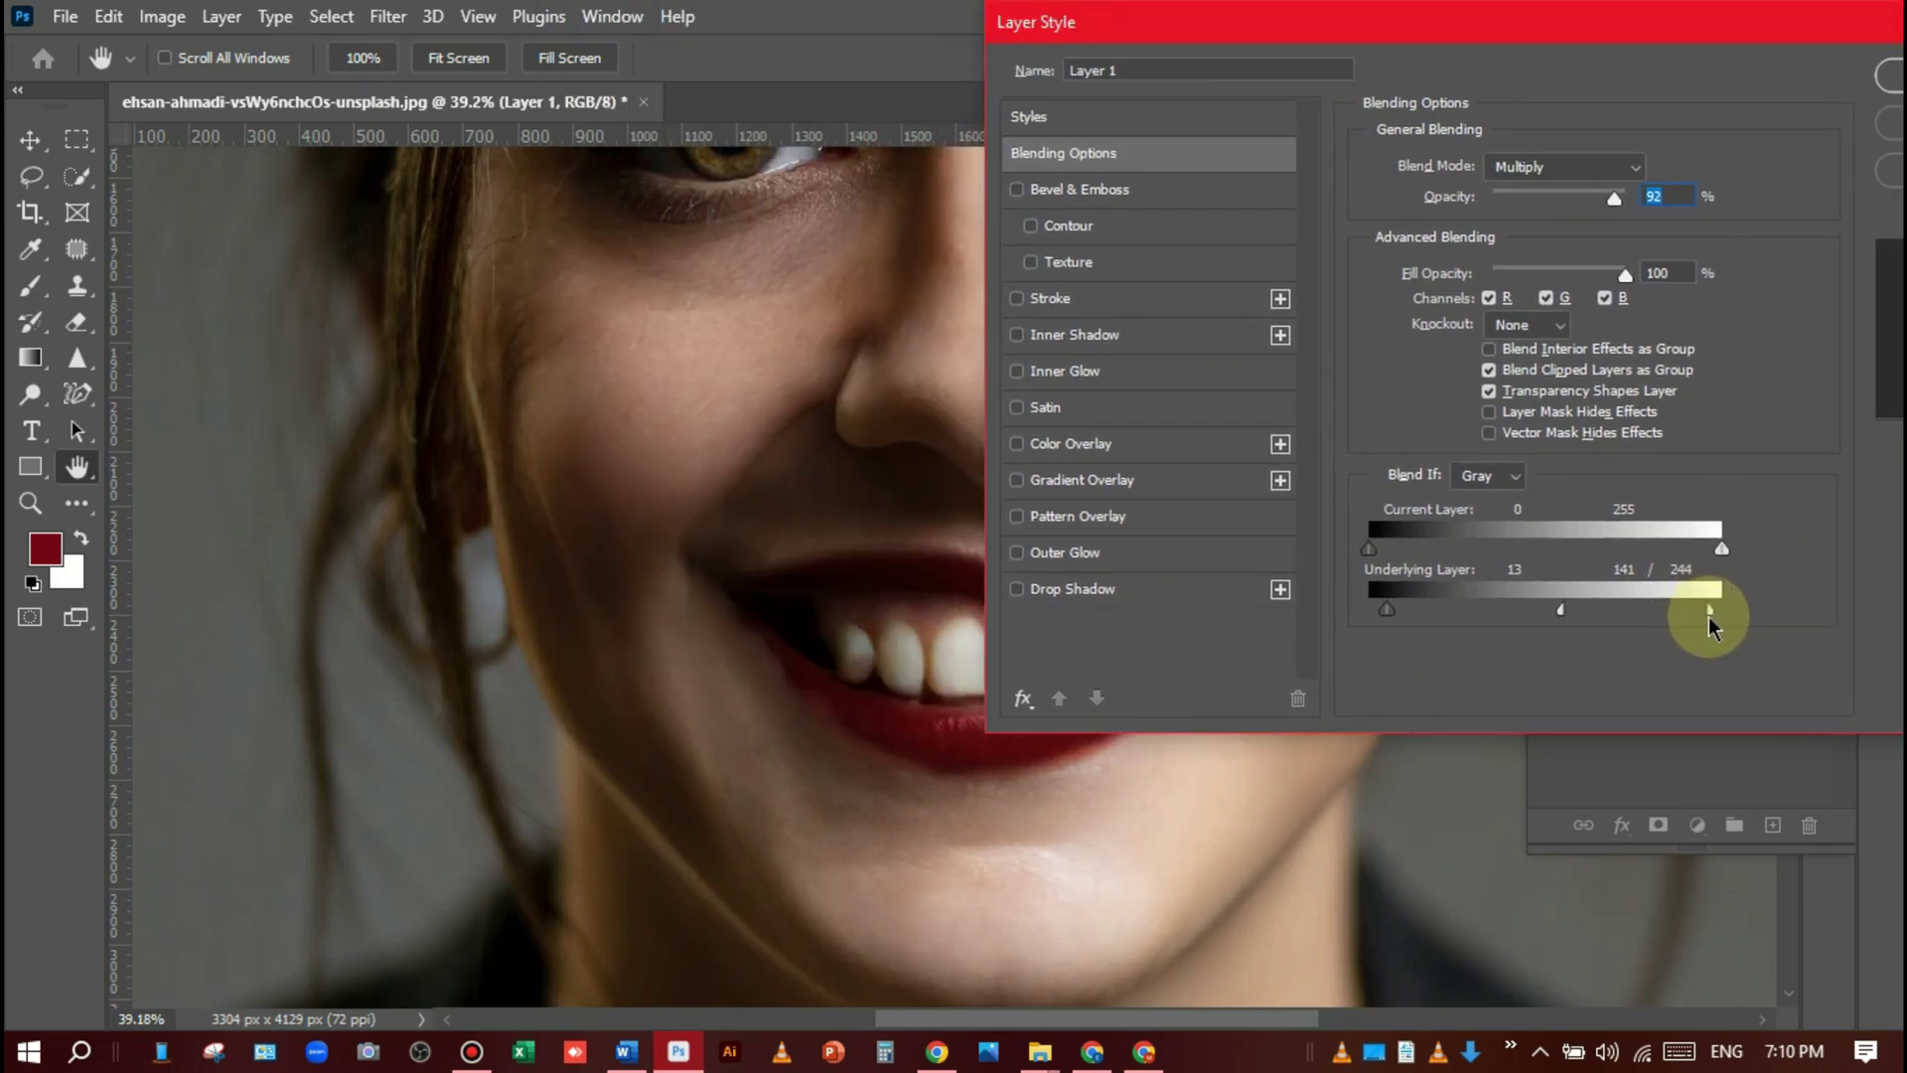
pyautogui.moveTo(1562, 21)
pyautogui.mouseDown()
pyautogui.moveTo(1885, 78)
pyautogui.moveTo(1872, 204)
pyautogui.mouseUp()
# Confirm the blending settings, add a layer mask to Layer 1, and make black the painting colour.
pyautogui.press('Return')
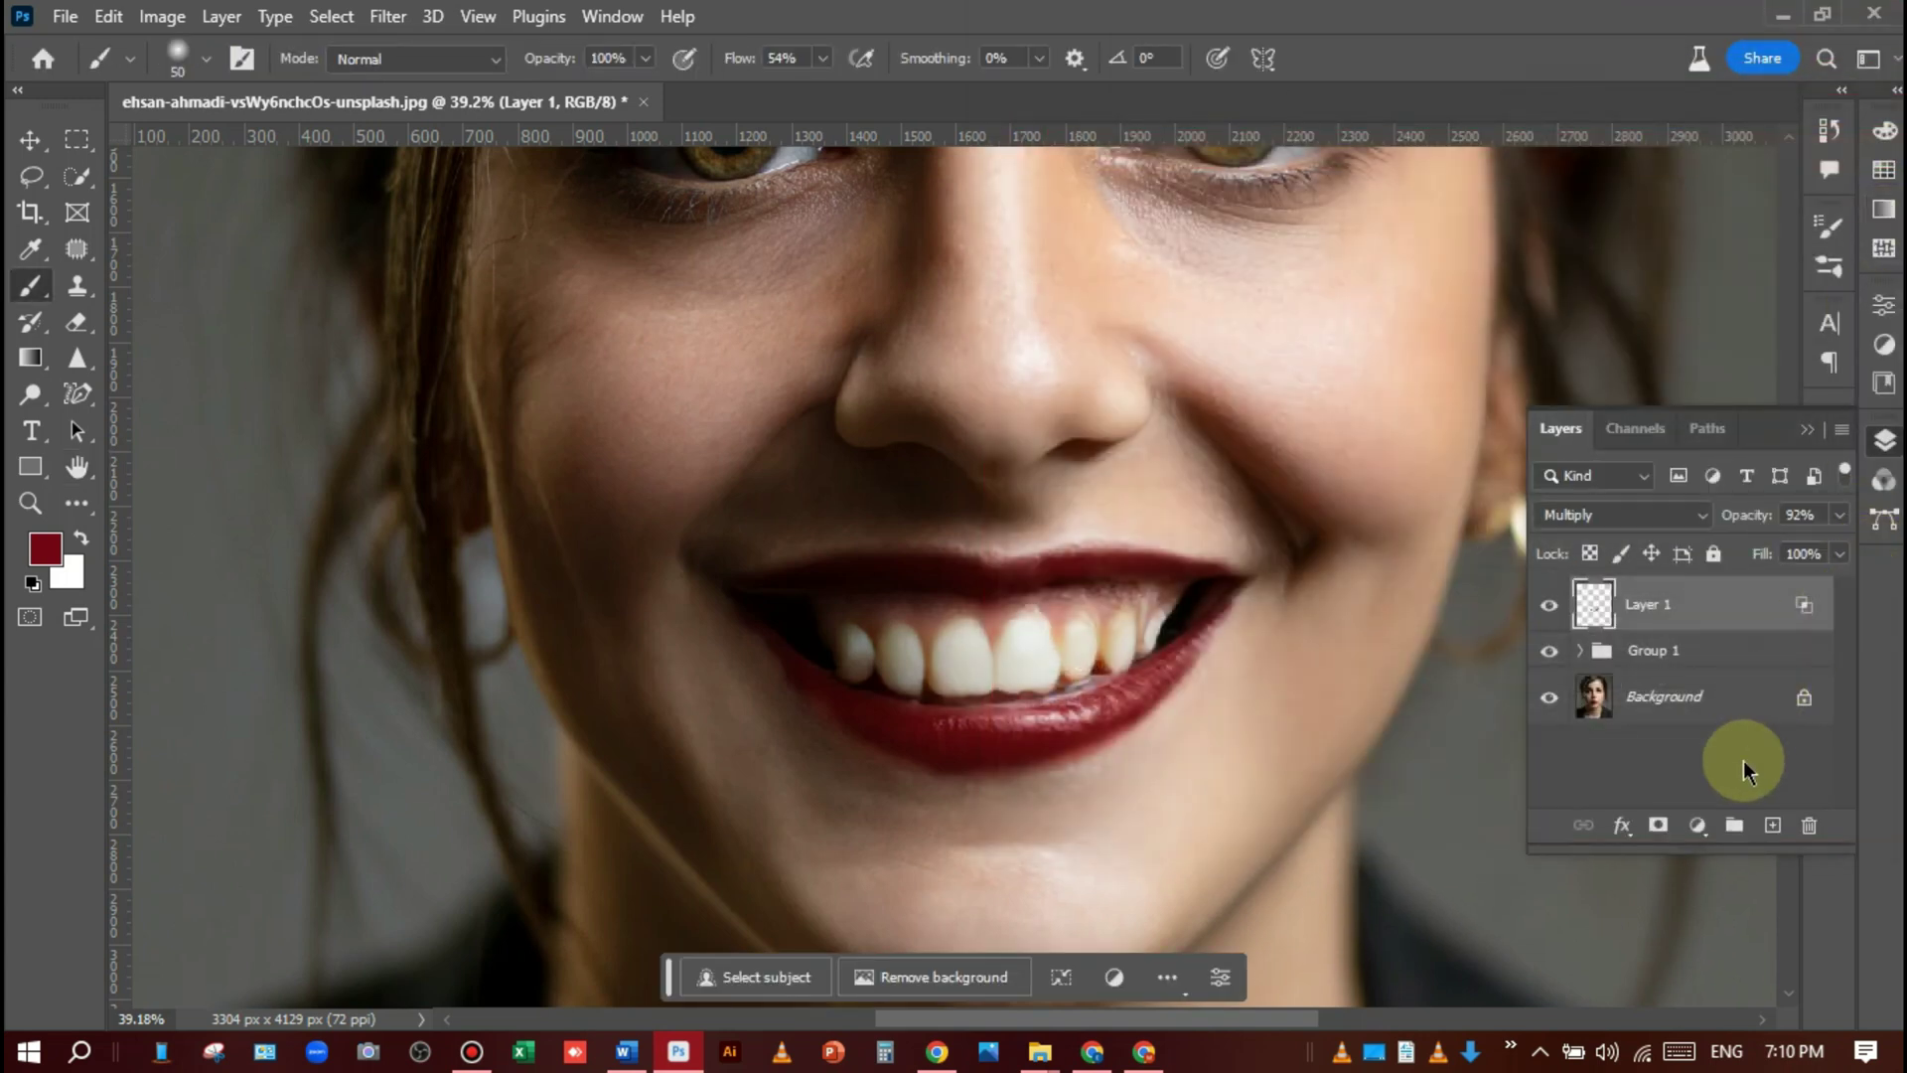
pyautogui.click(1657, 824)
pyautogui.scroll(1, 1004, 771)
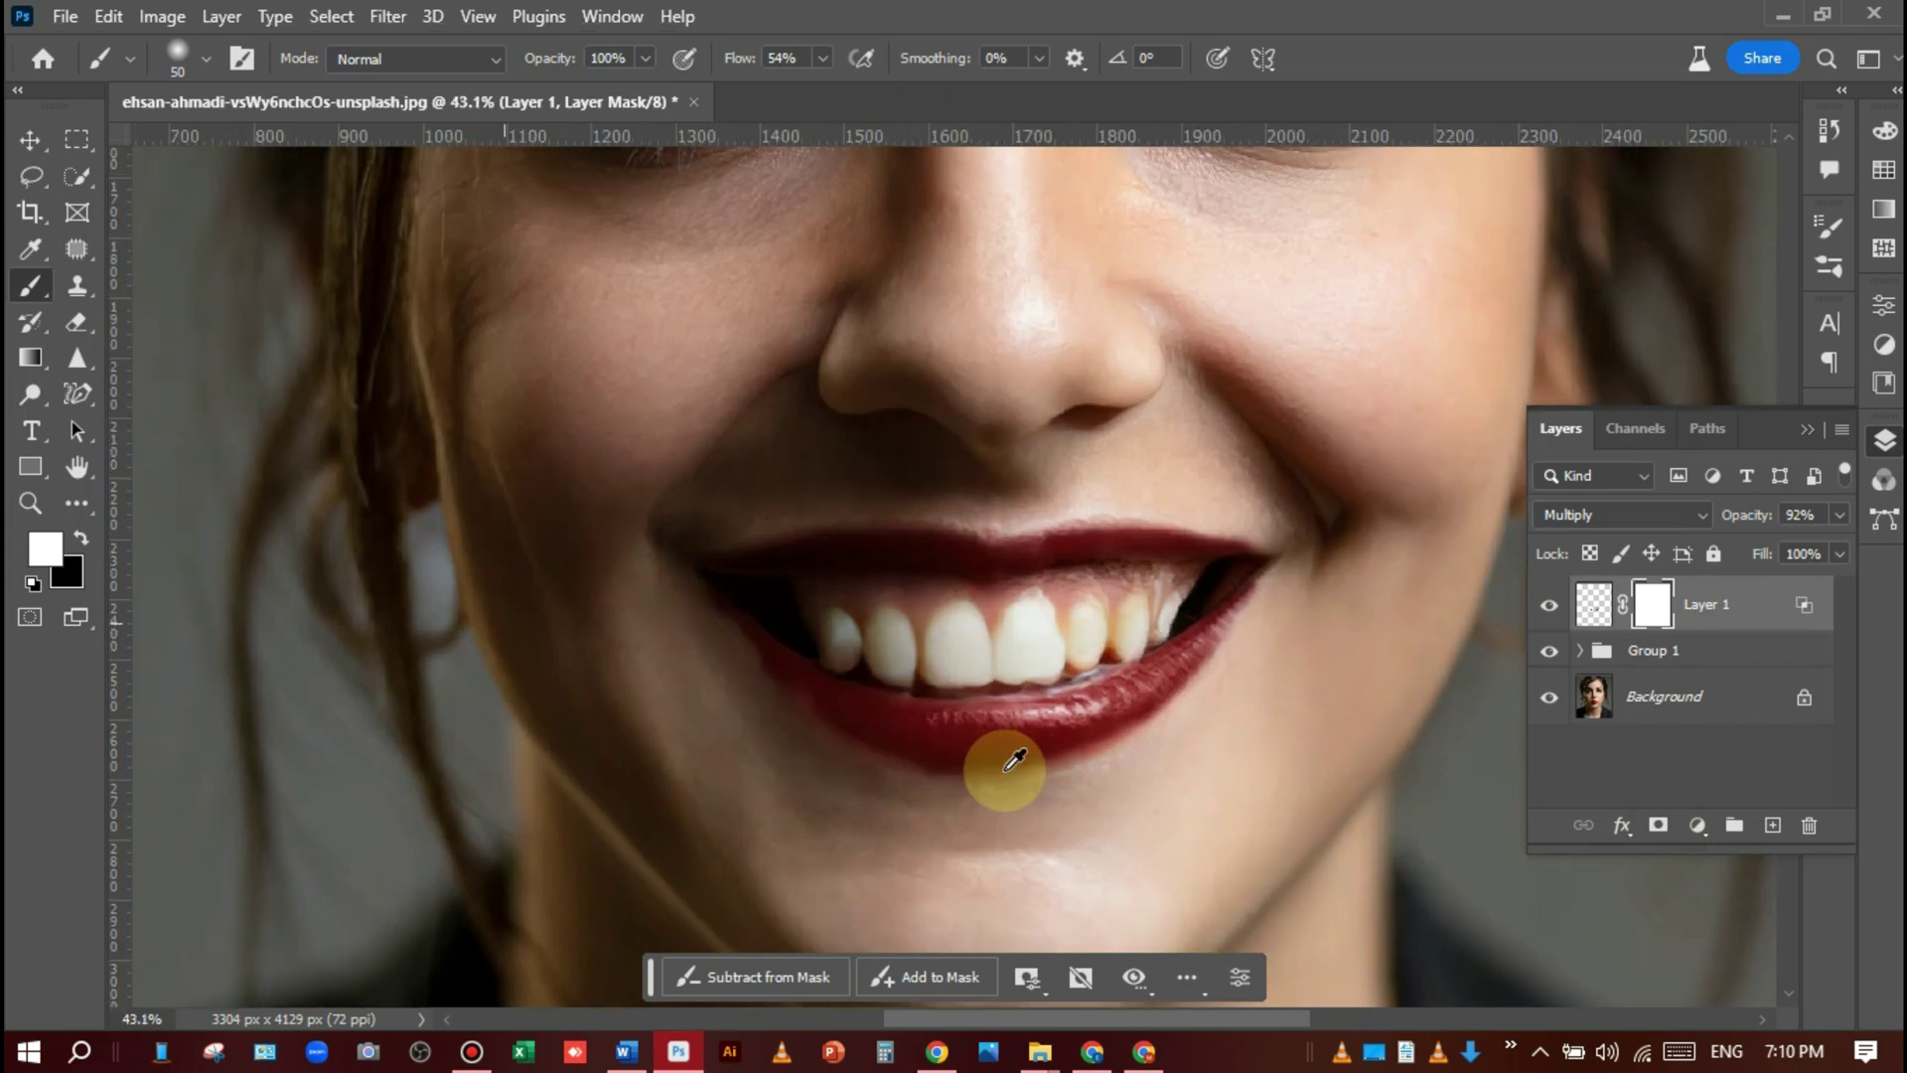
pyautogui.scroll(3, 1014, 761)
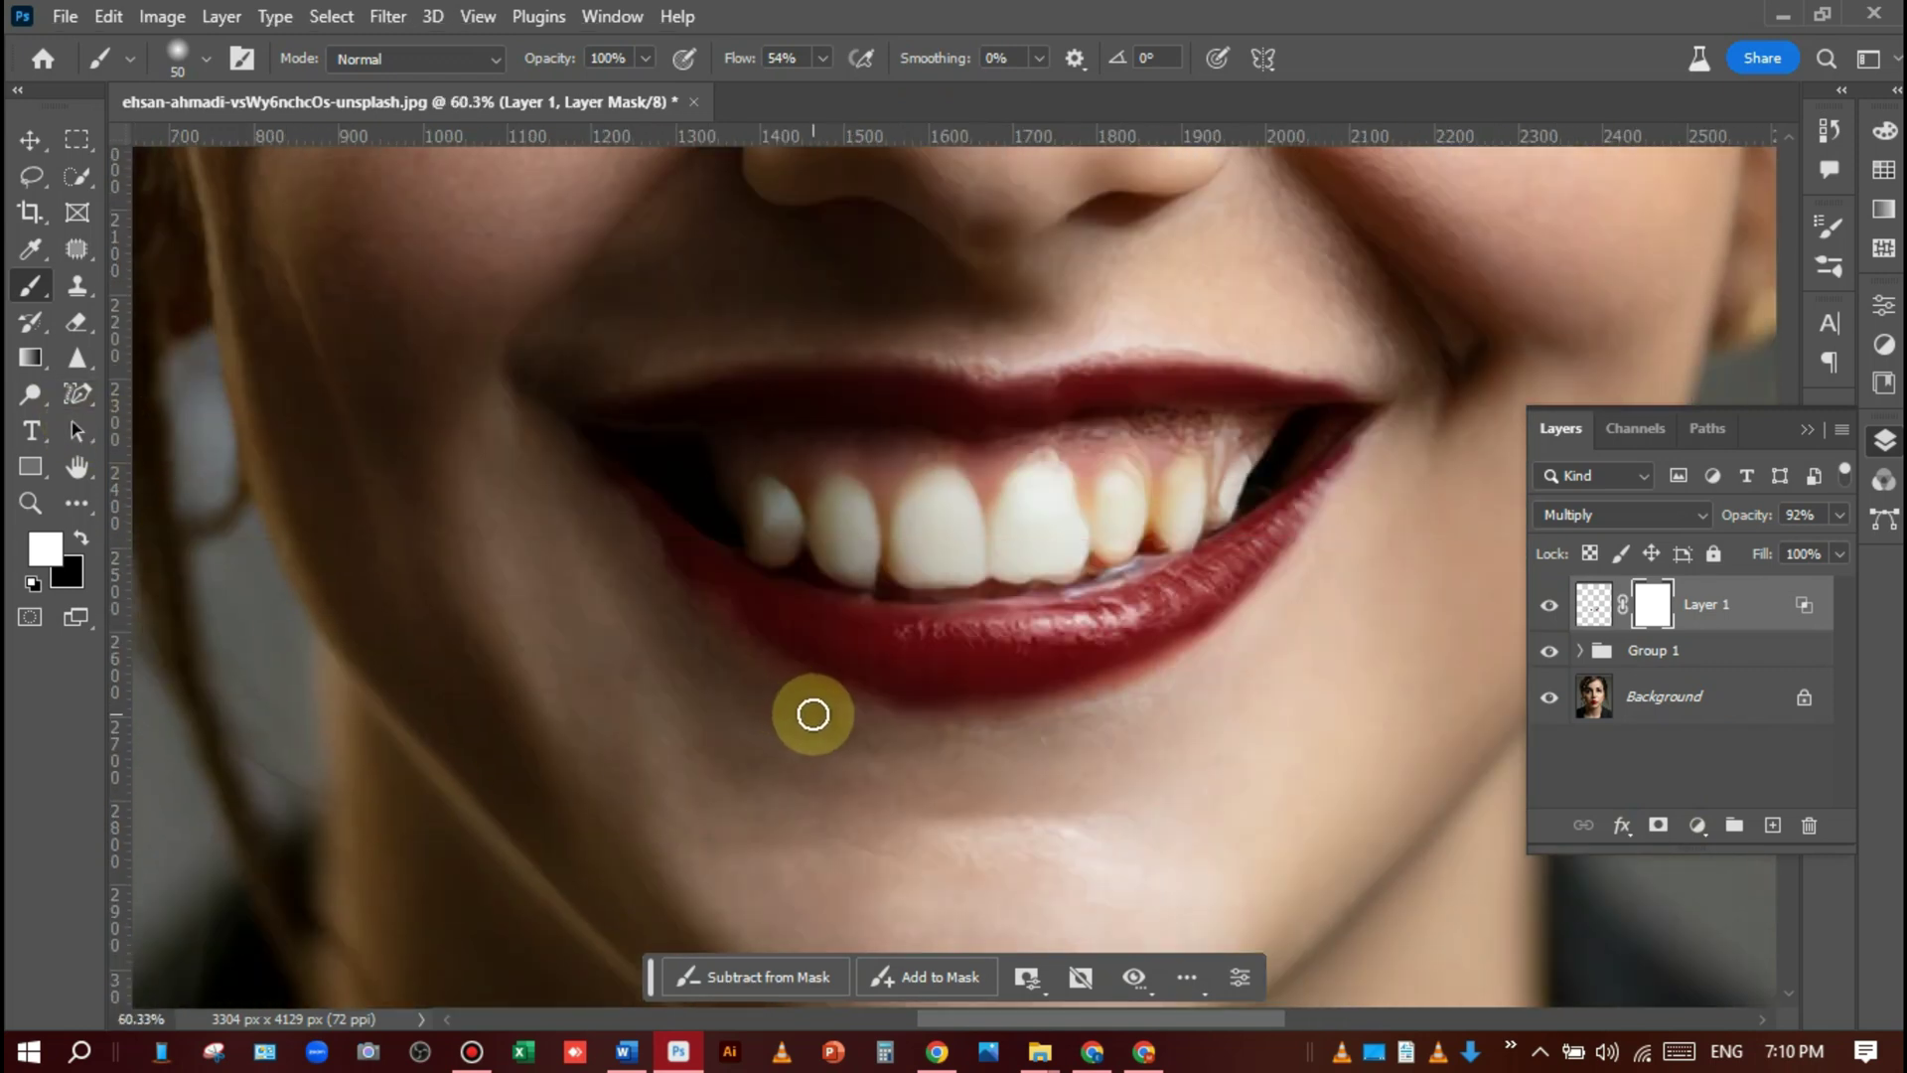
pyautogui.press('x')
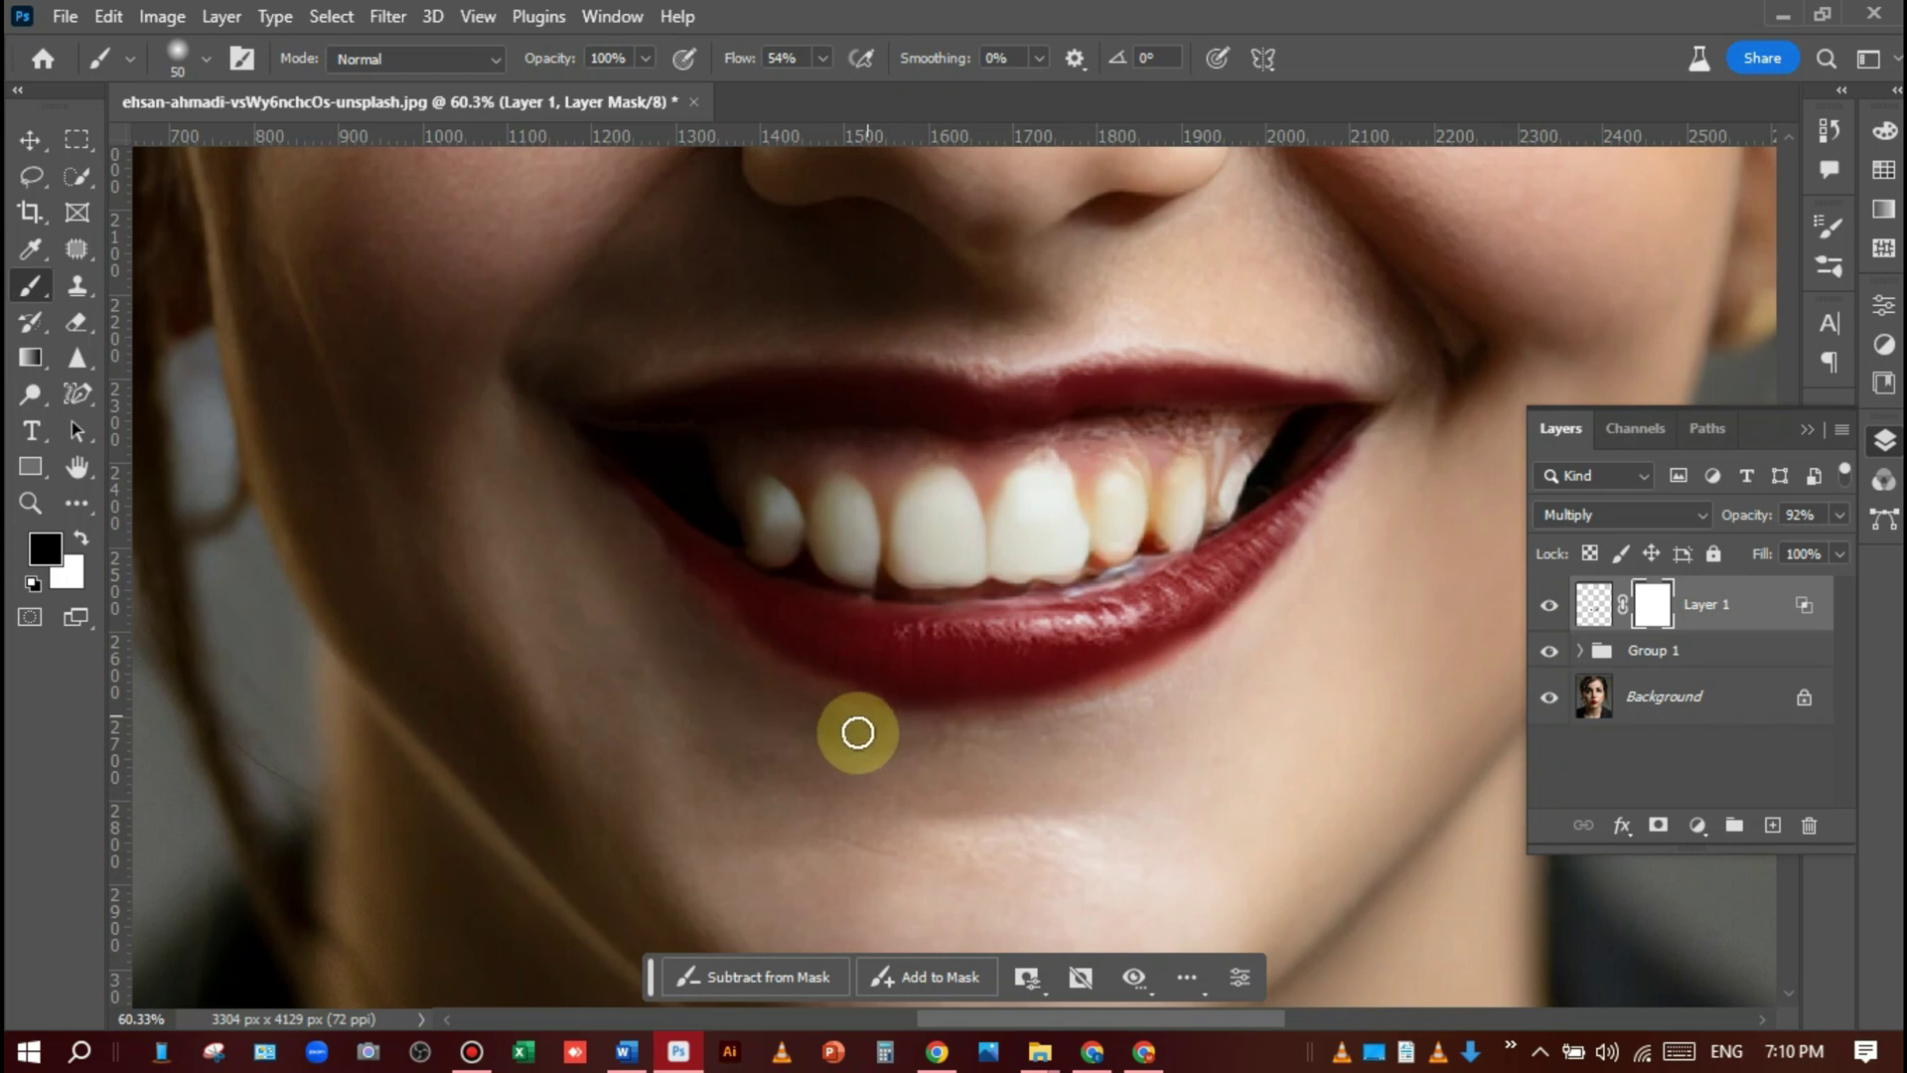
# Paint black on the mask with a soft brush (60, then 80) along the lip corners and edges.
pyautogui.moveTo(1183, 680)
pyautogui.mouseDown()
pyautogui.moveTo(1116, 704)
pyautogui.moveTo(1232, 649)
pyautogui.moveTo(1183, 678)
pyautogui.moveTo(1204, 659)
pyautogui.moveTo(1179, 643)
pyautogui.moveTo(1157, 677)
pyautogui.moveTo(1217, 651)
pyautogui.mouseUp()
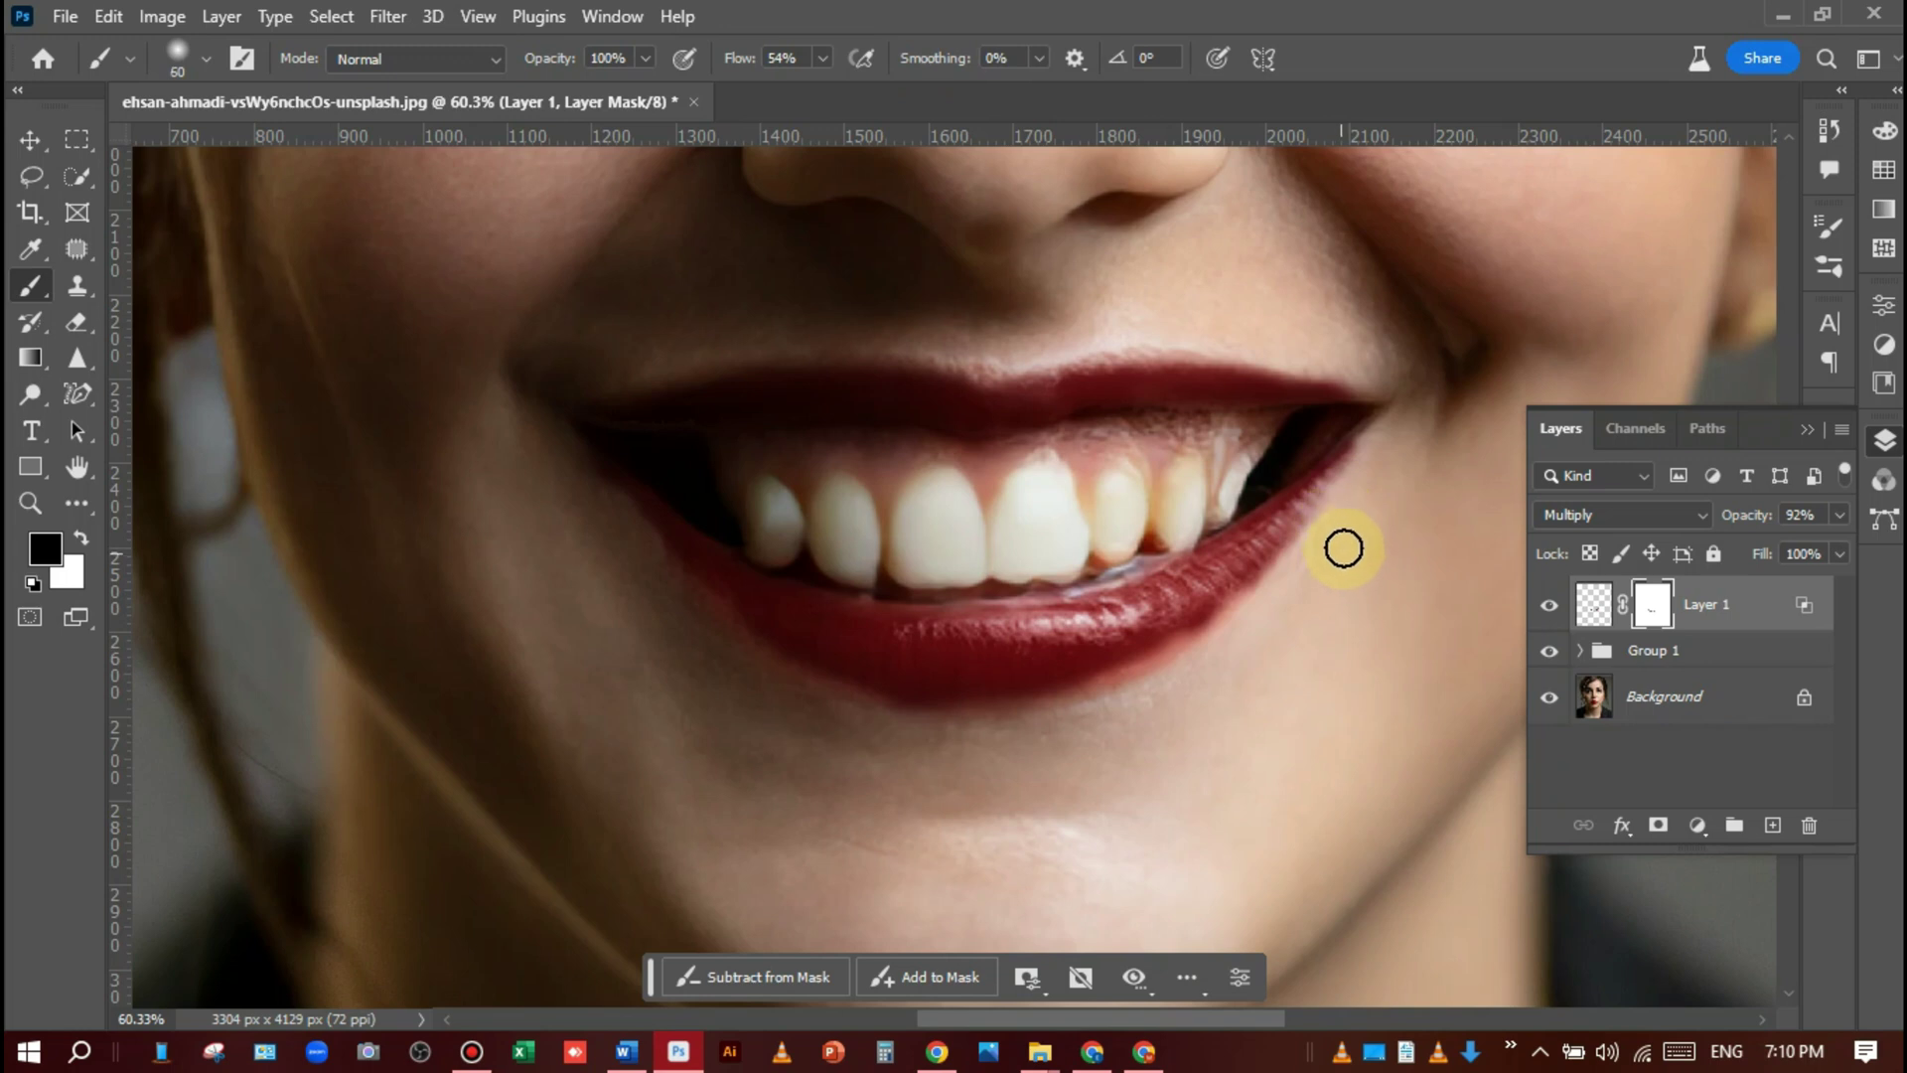
pyautogui.press(']')
pyautogui.press(']')
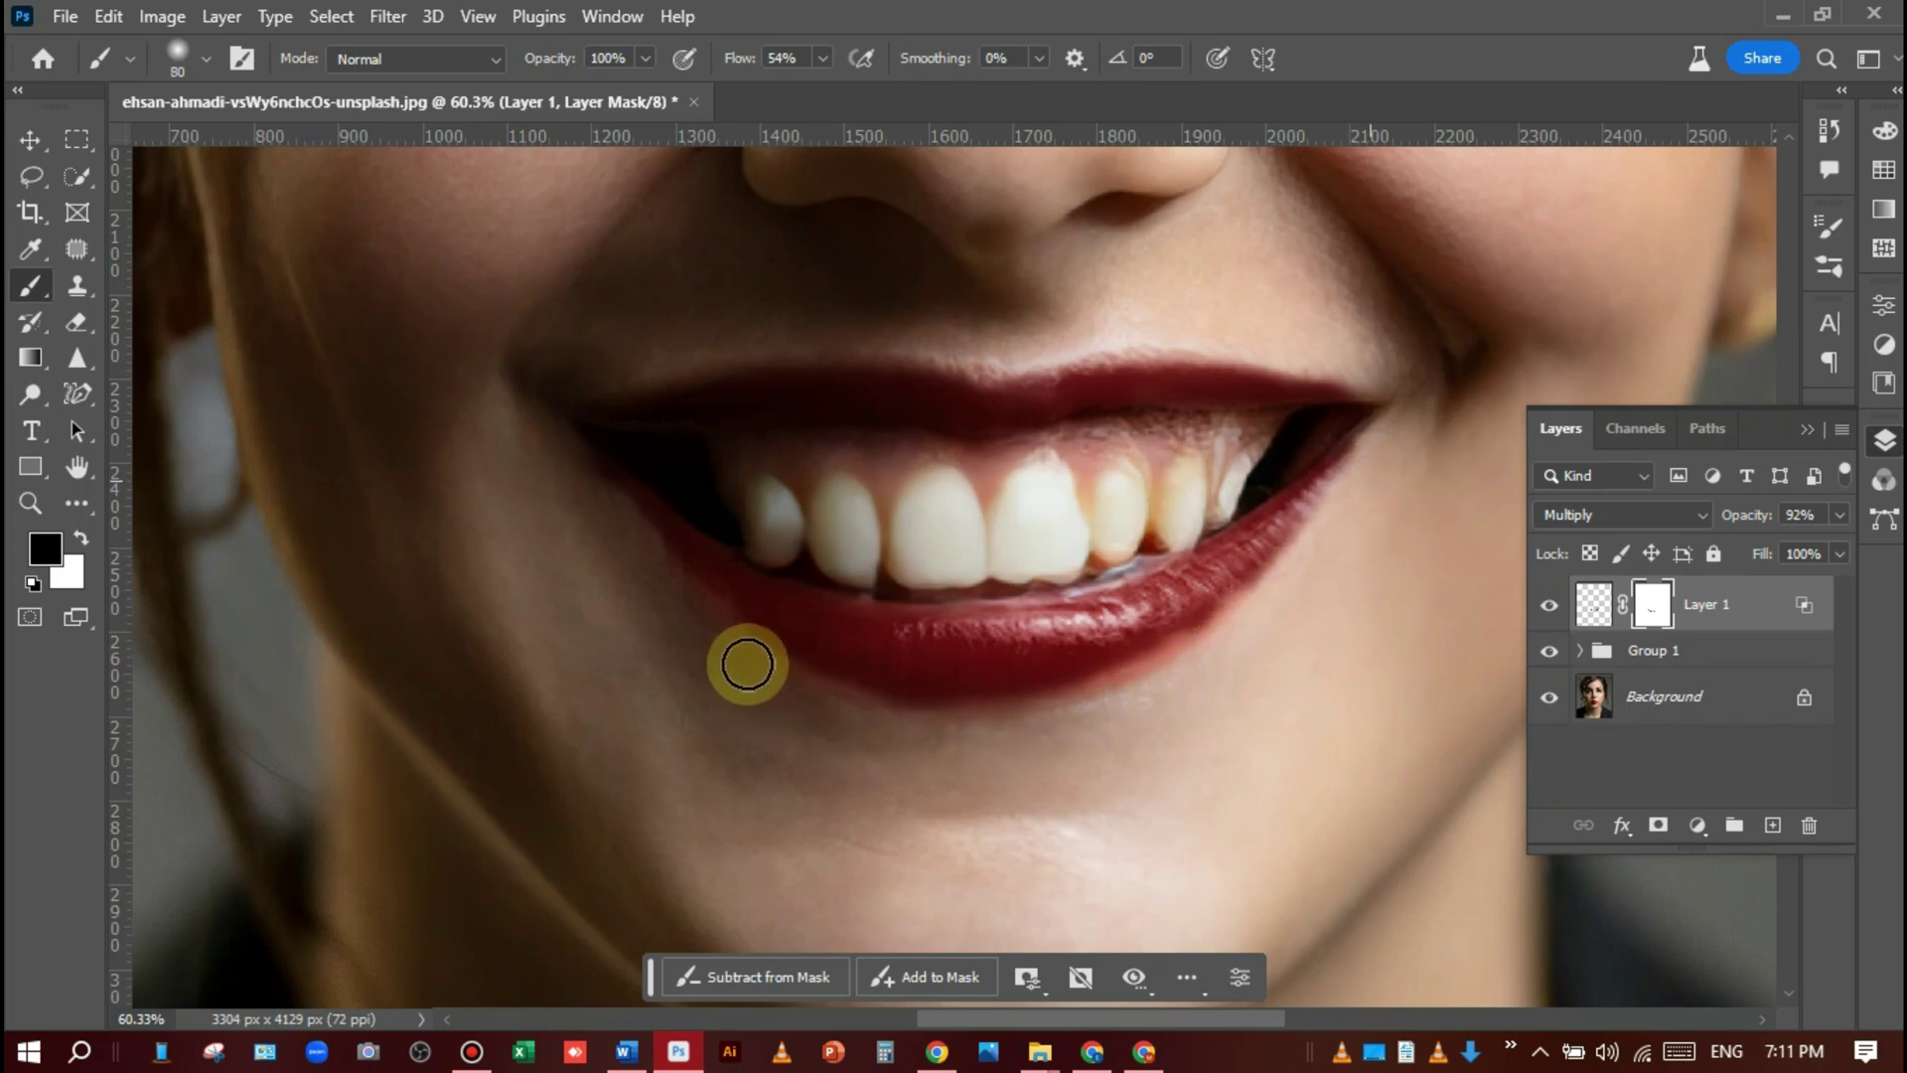
pyautogui.click(562, 382)
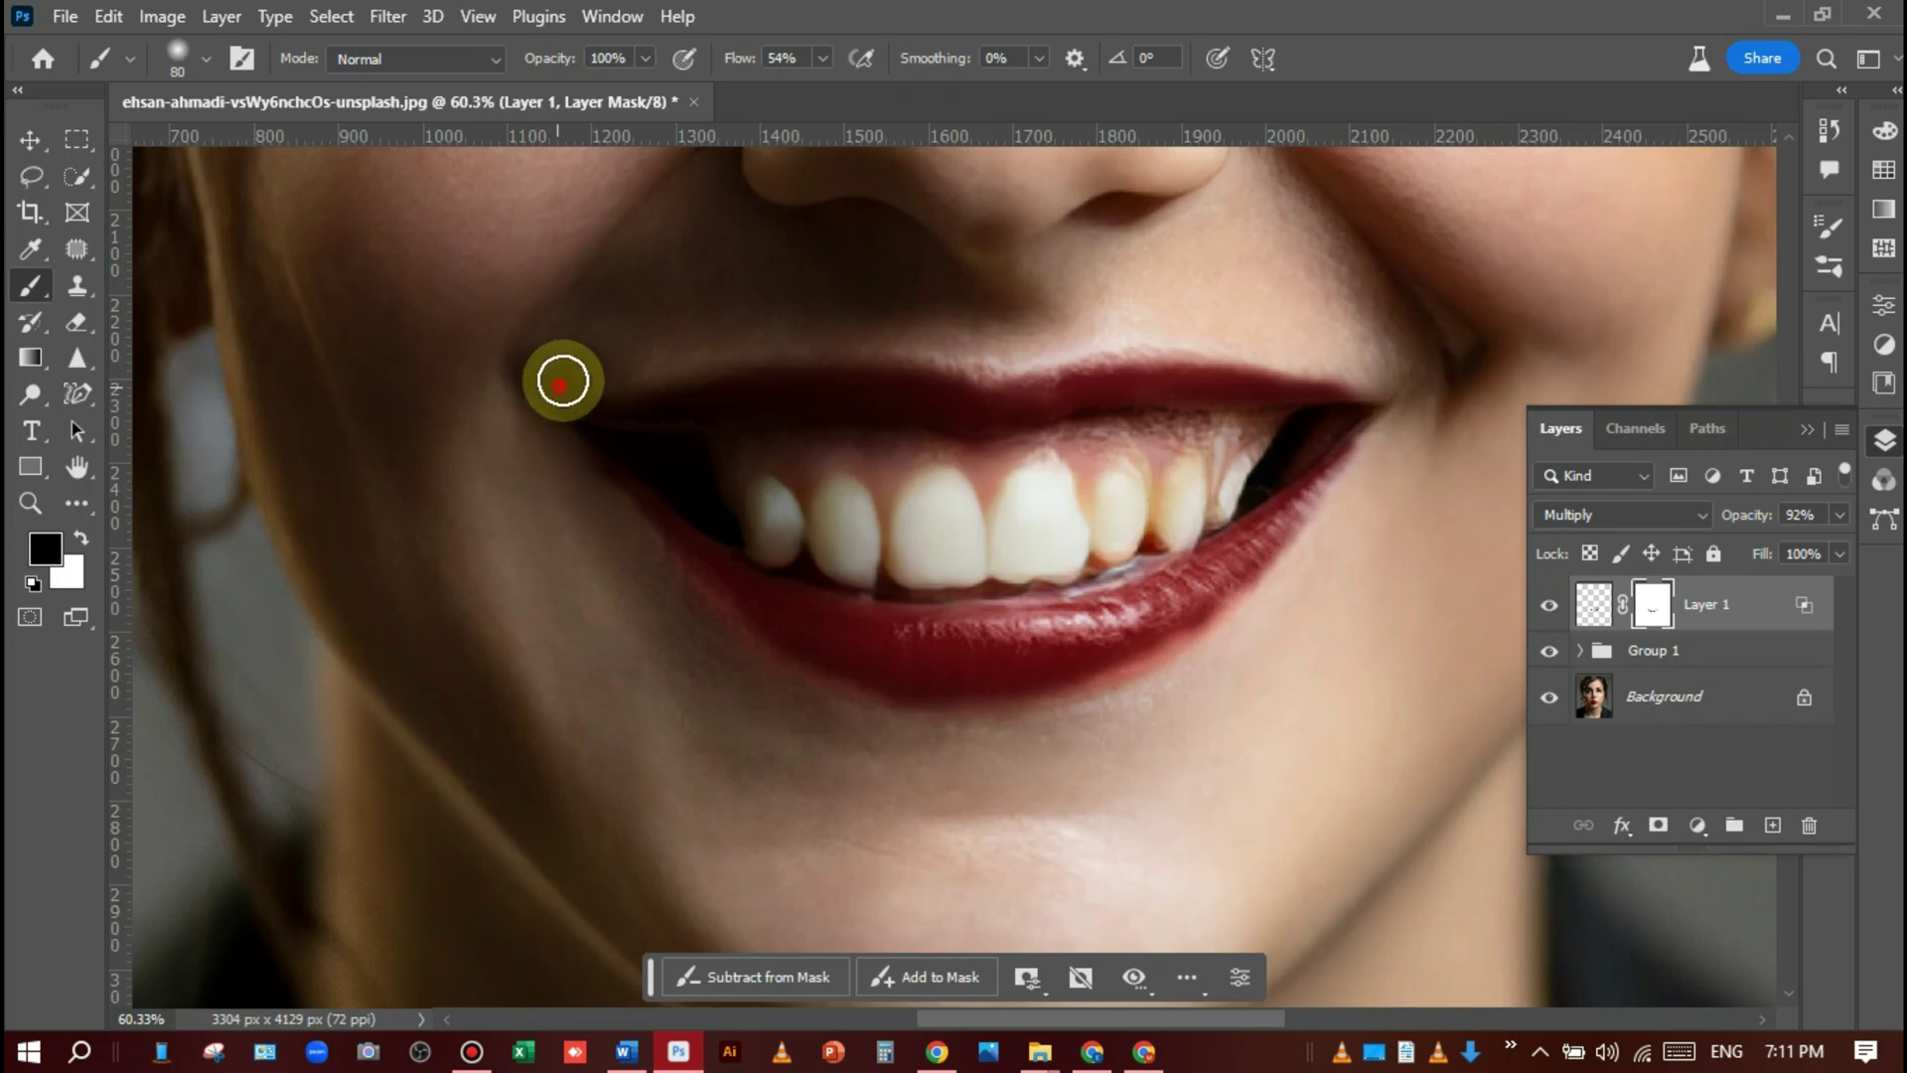
pyautogui.moveTo(562, 382)
pyautogui.mouseDown()
pyautogui.moveTo(745, 330)
pyautogui.moveTo(1215, 302)
pyautogui.moveTo(1341, 313)
pyautogui.moveTo(1459, 413)
pyautogui.mouseUp()
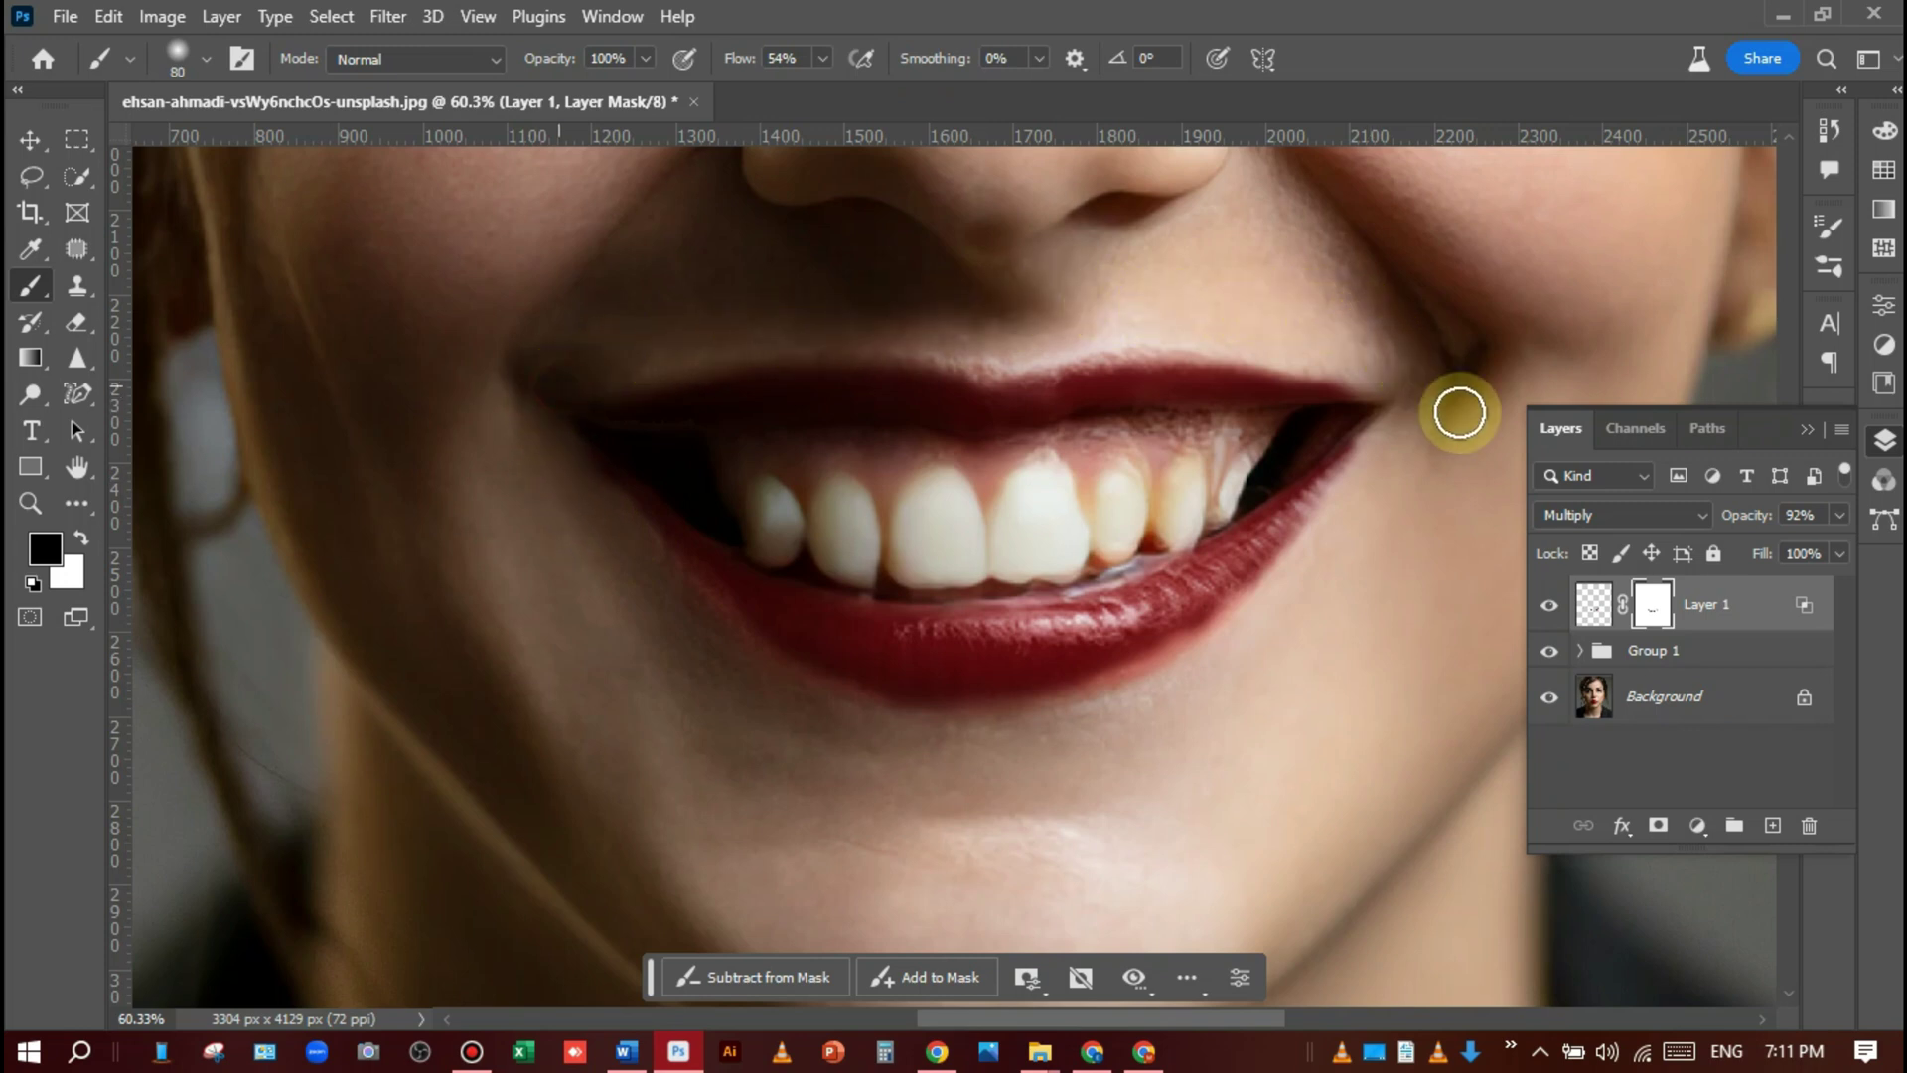
# Lower the lipstick layer's opacity to 88% and collapse the Layers panel.
pyautogui.click(1838, 514)
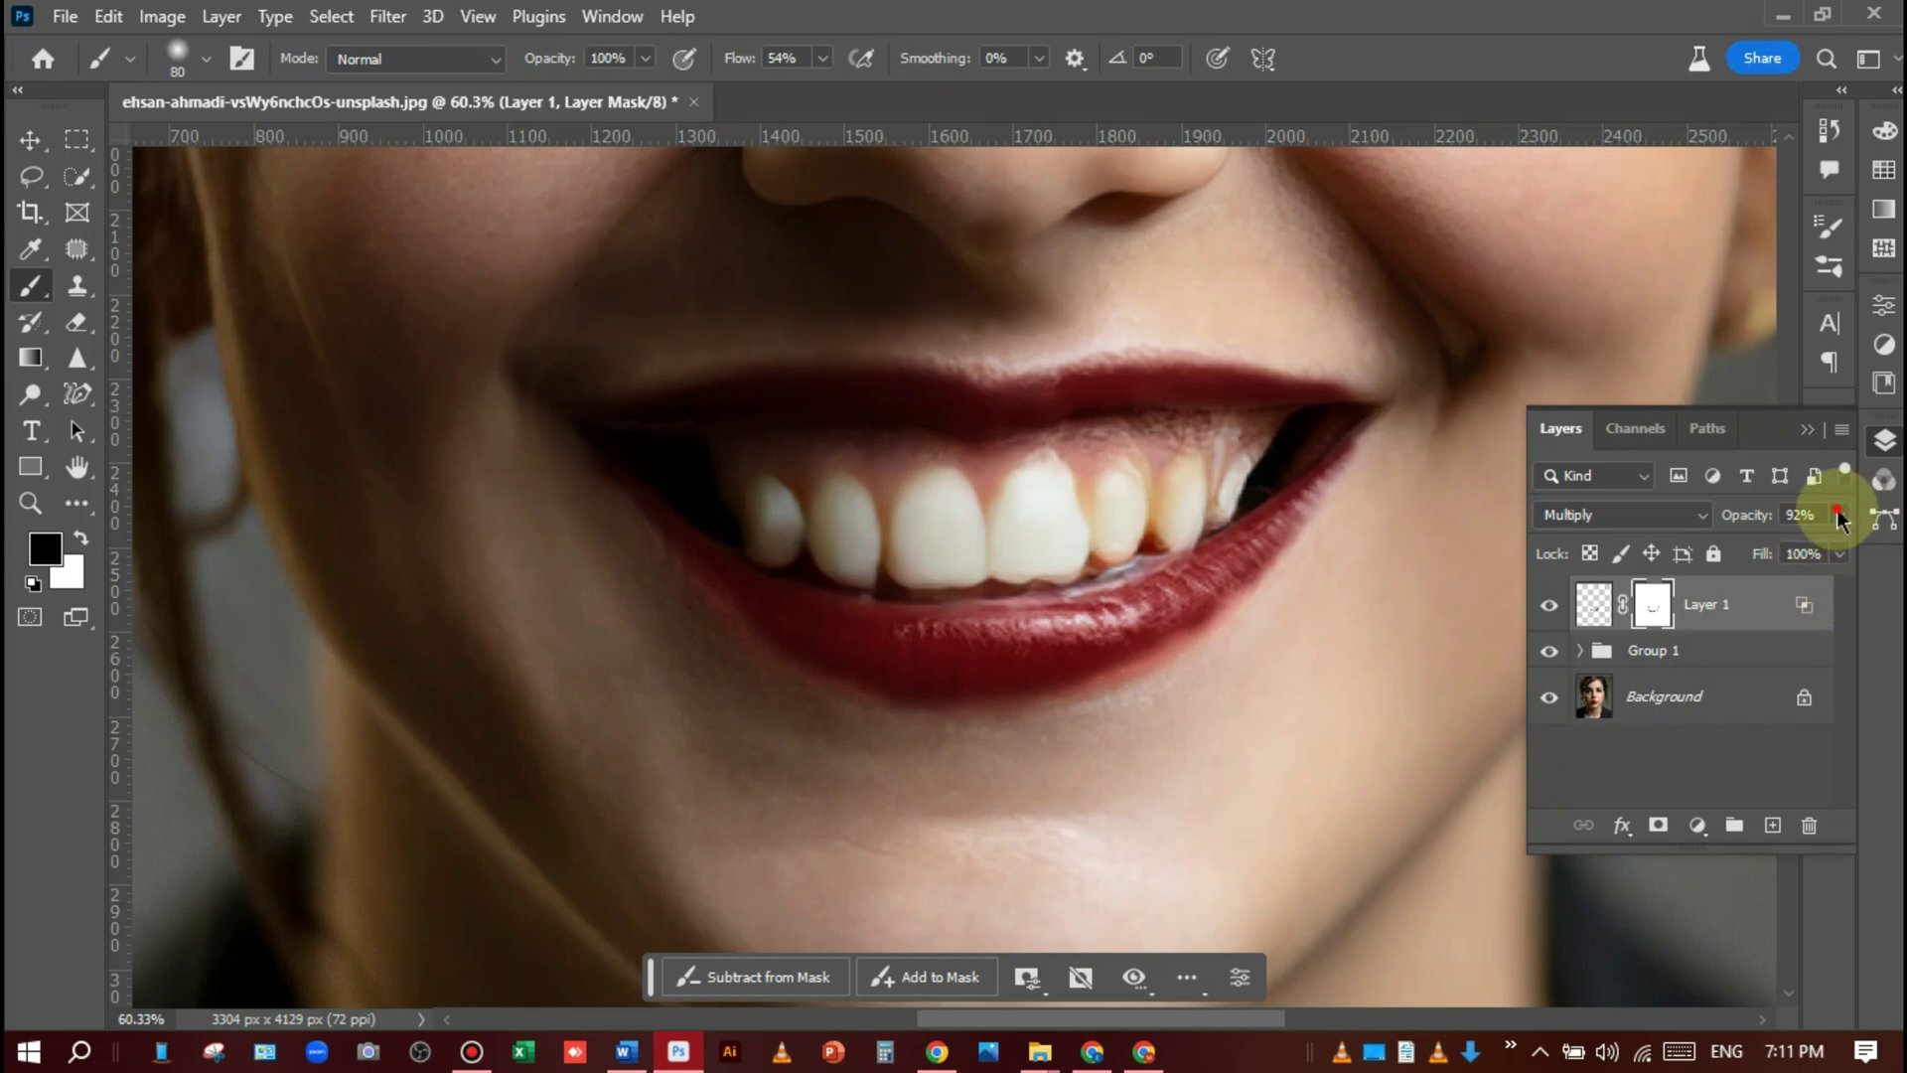
pyautogui.moveTo(1772, 574); pyautogui.dragTo(1821, 550)
pyautogui.click(1807, 429)
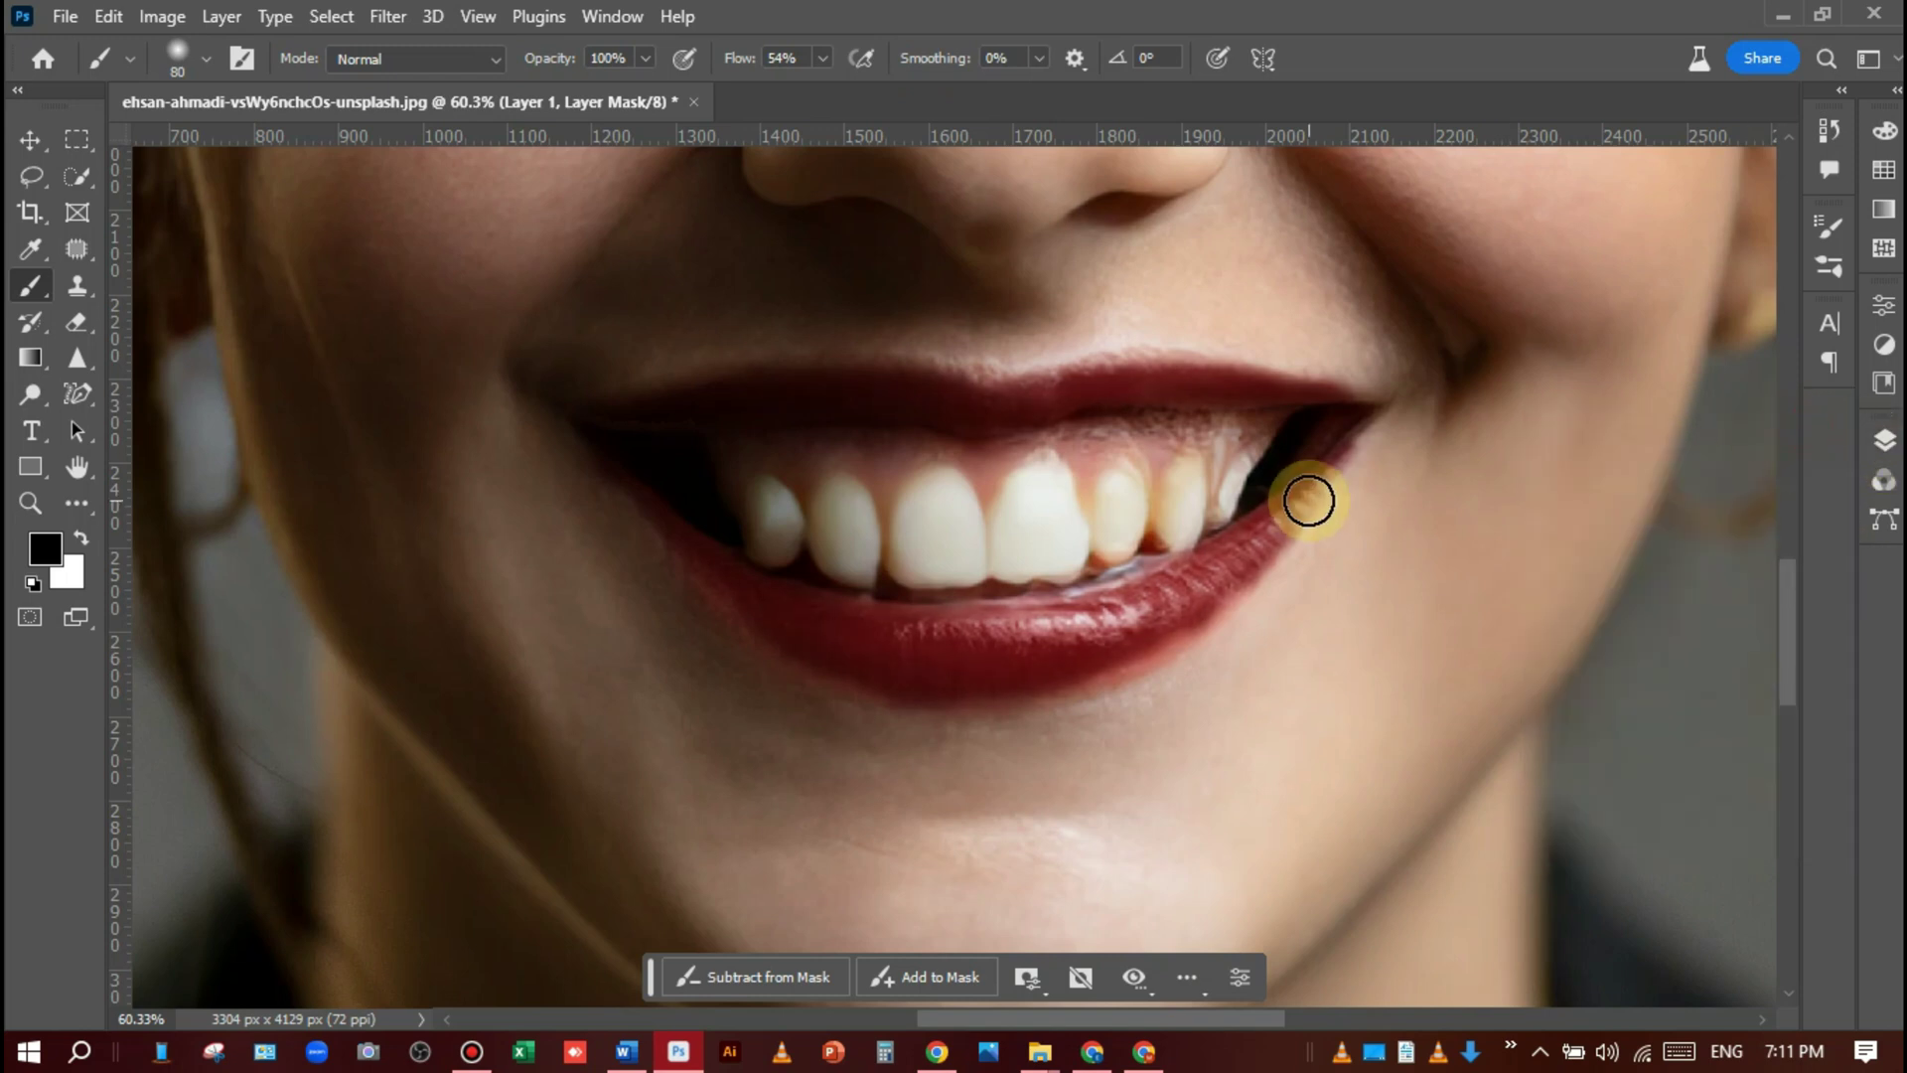
# Zoom out and back to judge the red lips against the whole portrait.
pyautogui.scroll(-5, 1306, 497)
pyautogui.scroll(-3, 1520, 671)
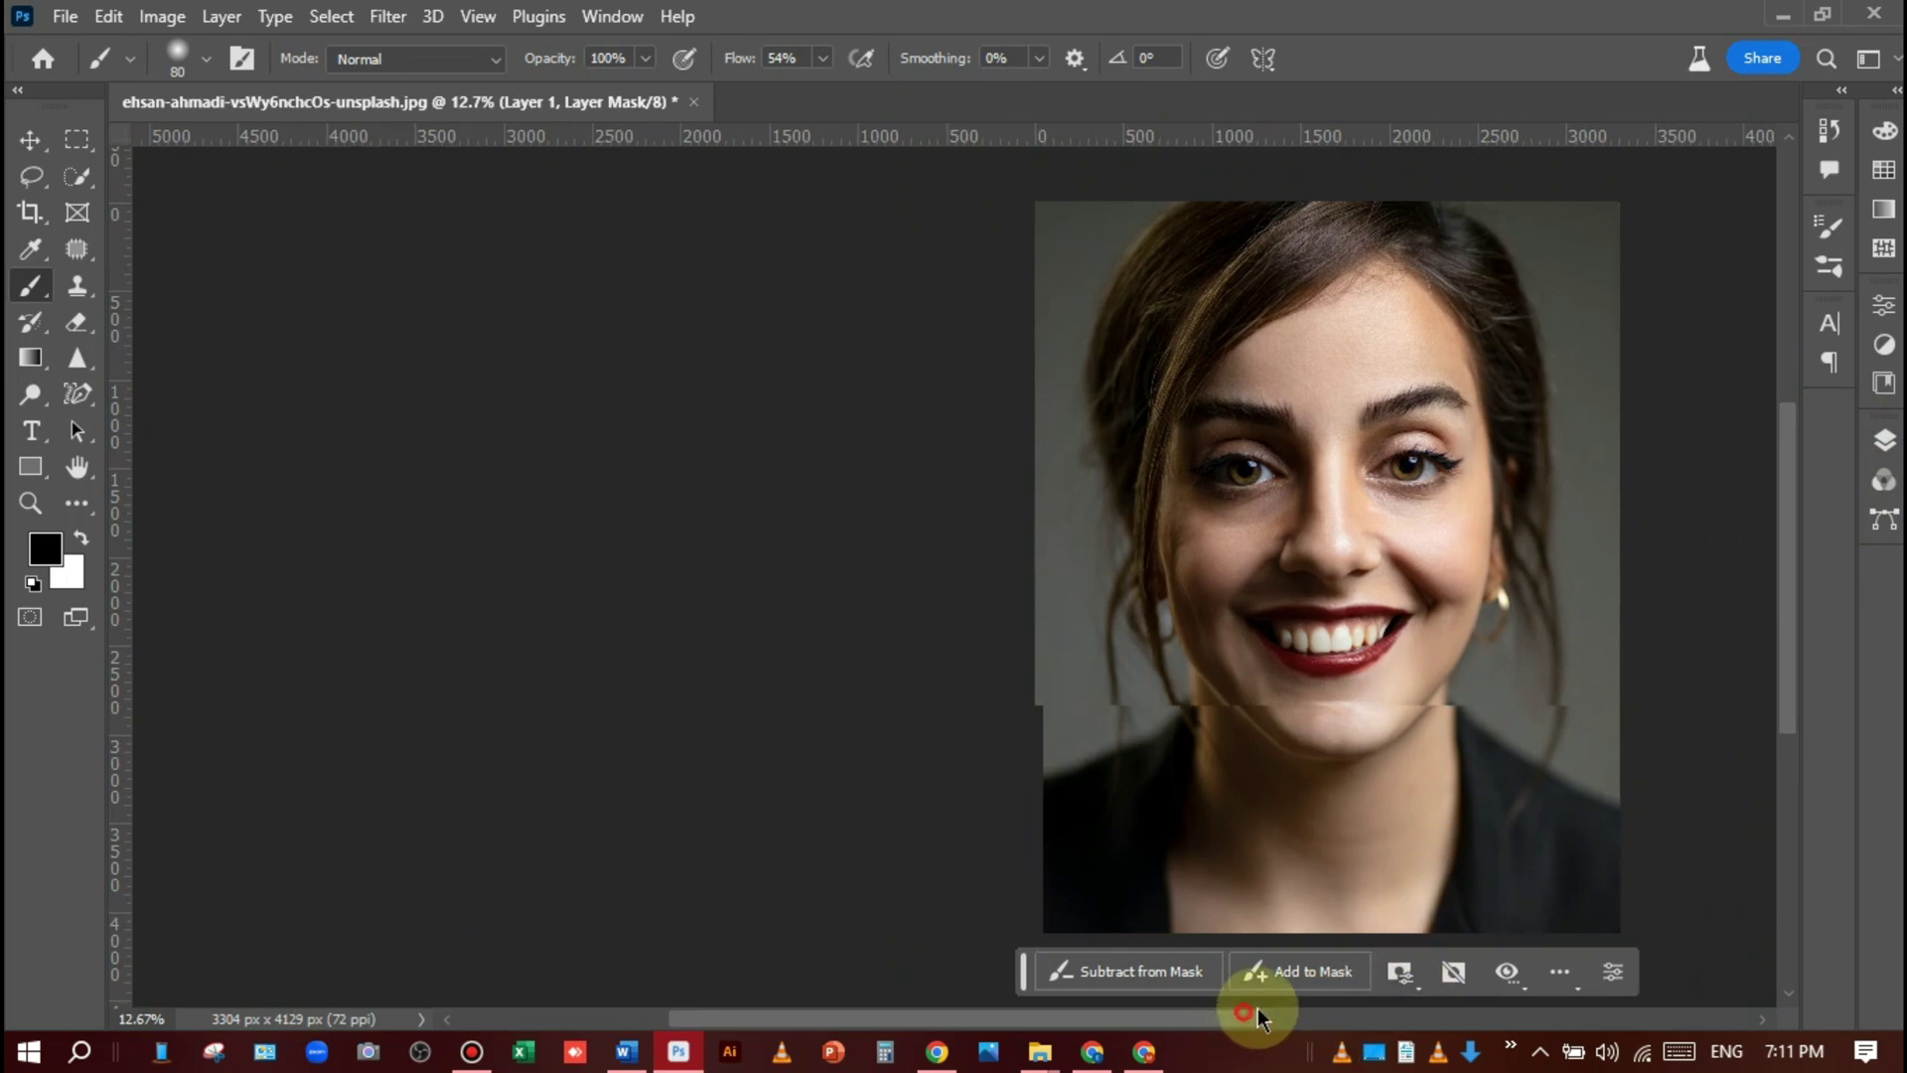
pyautogui.scroll(1, 885, 673)
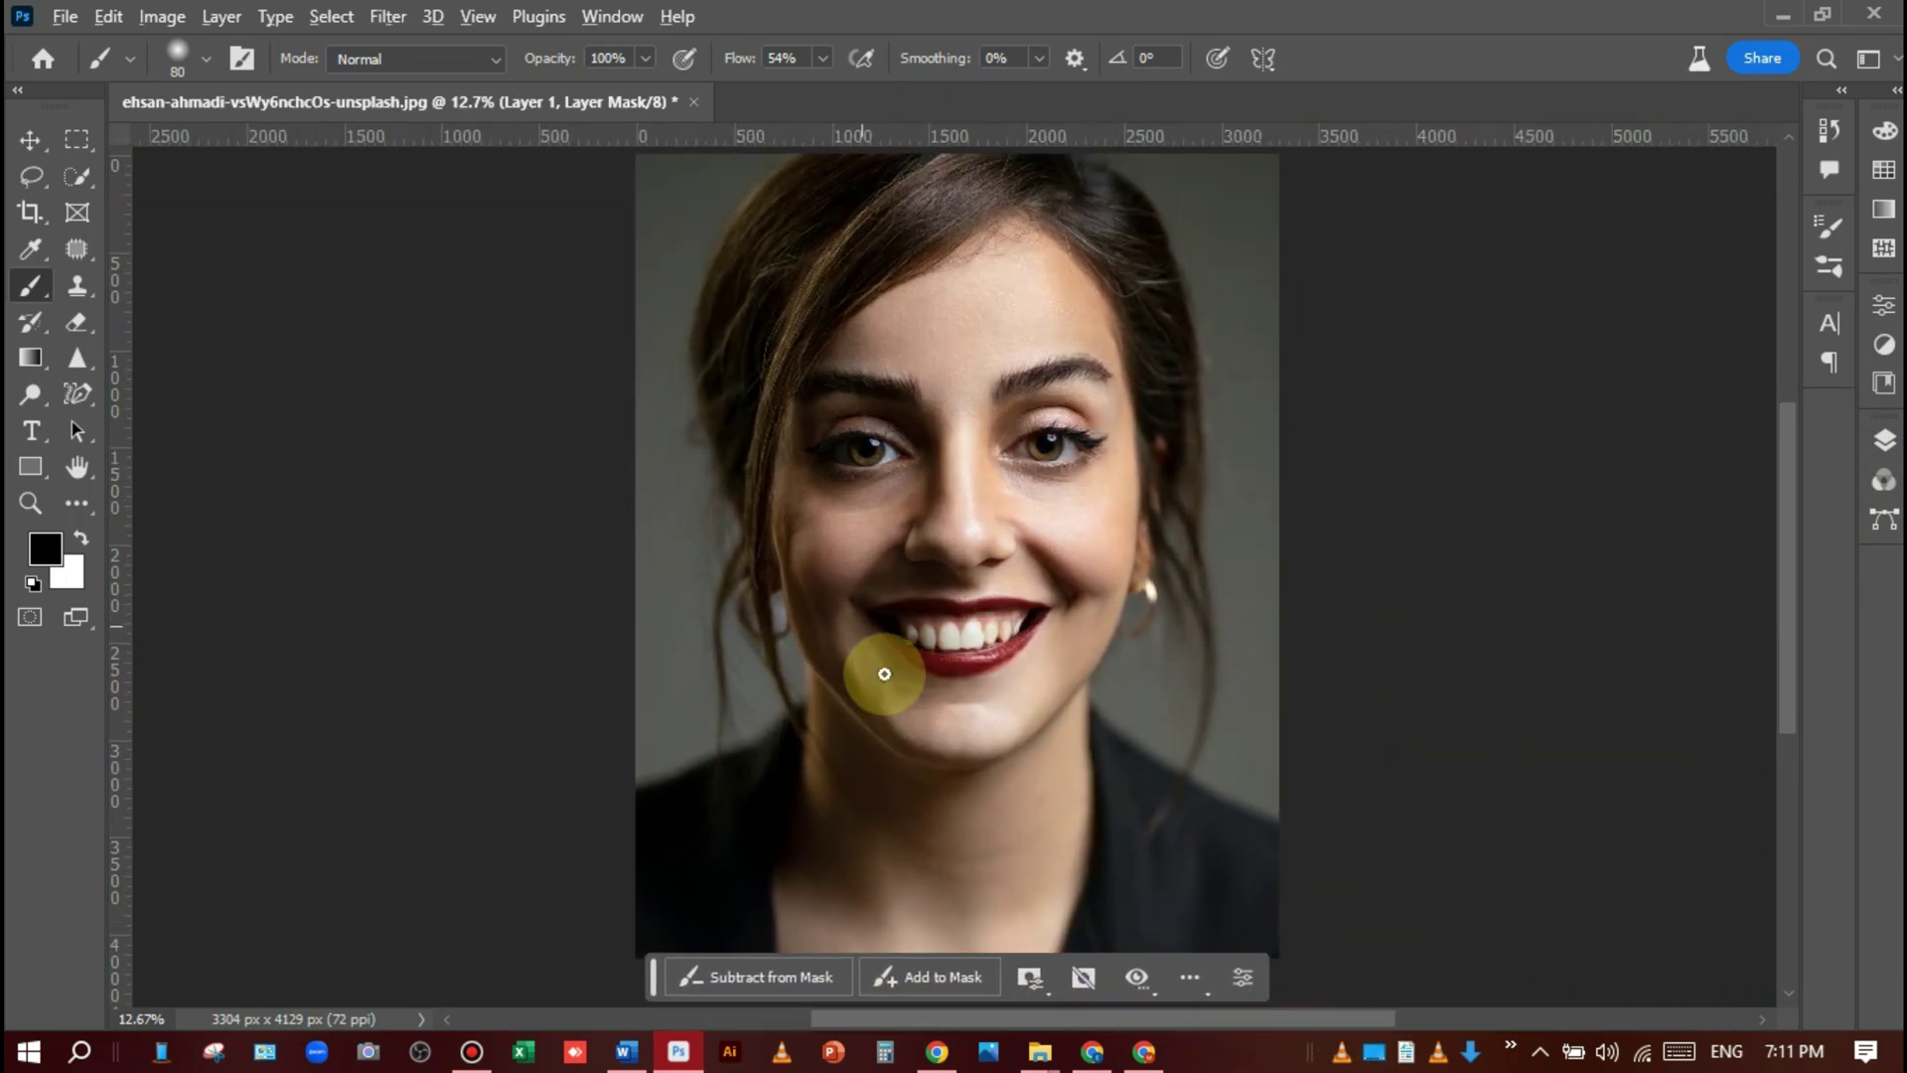
pyautogui.scroll(1, 1197, 750)
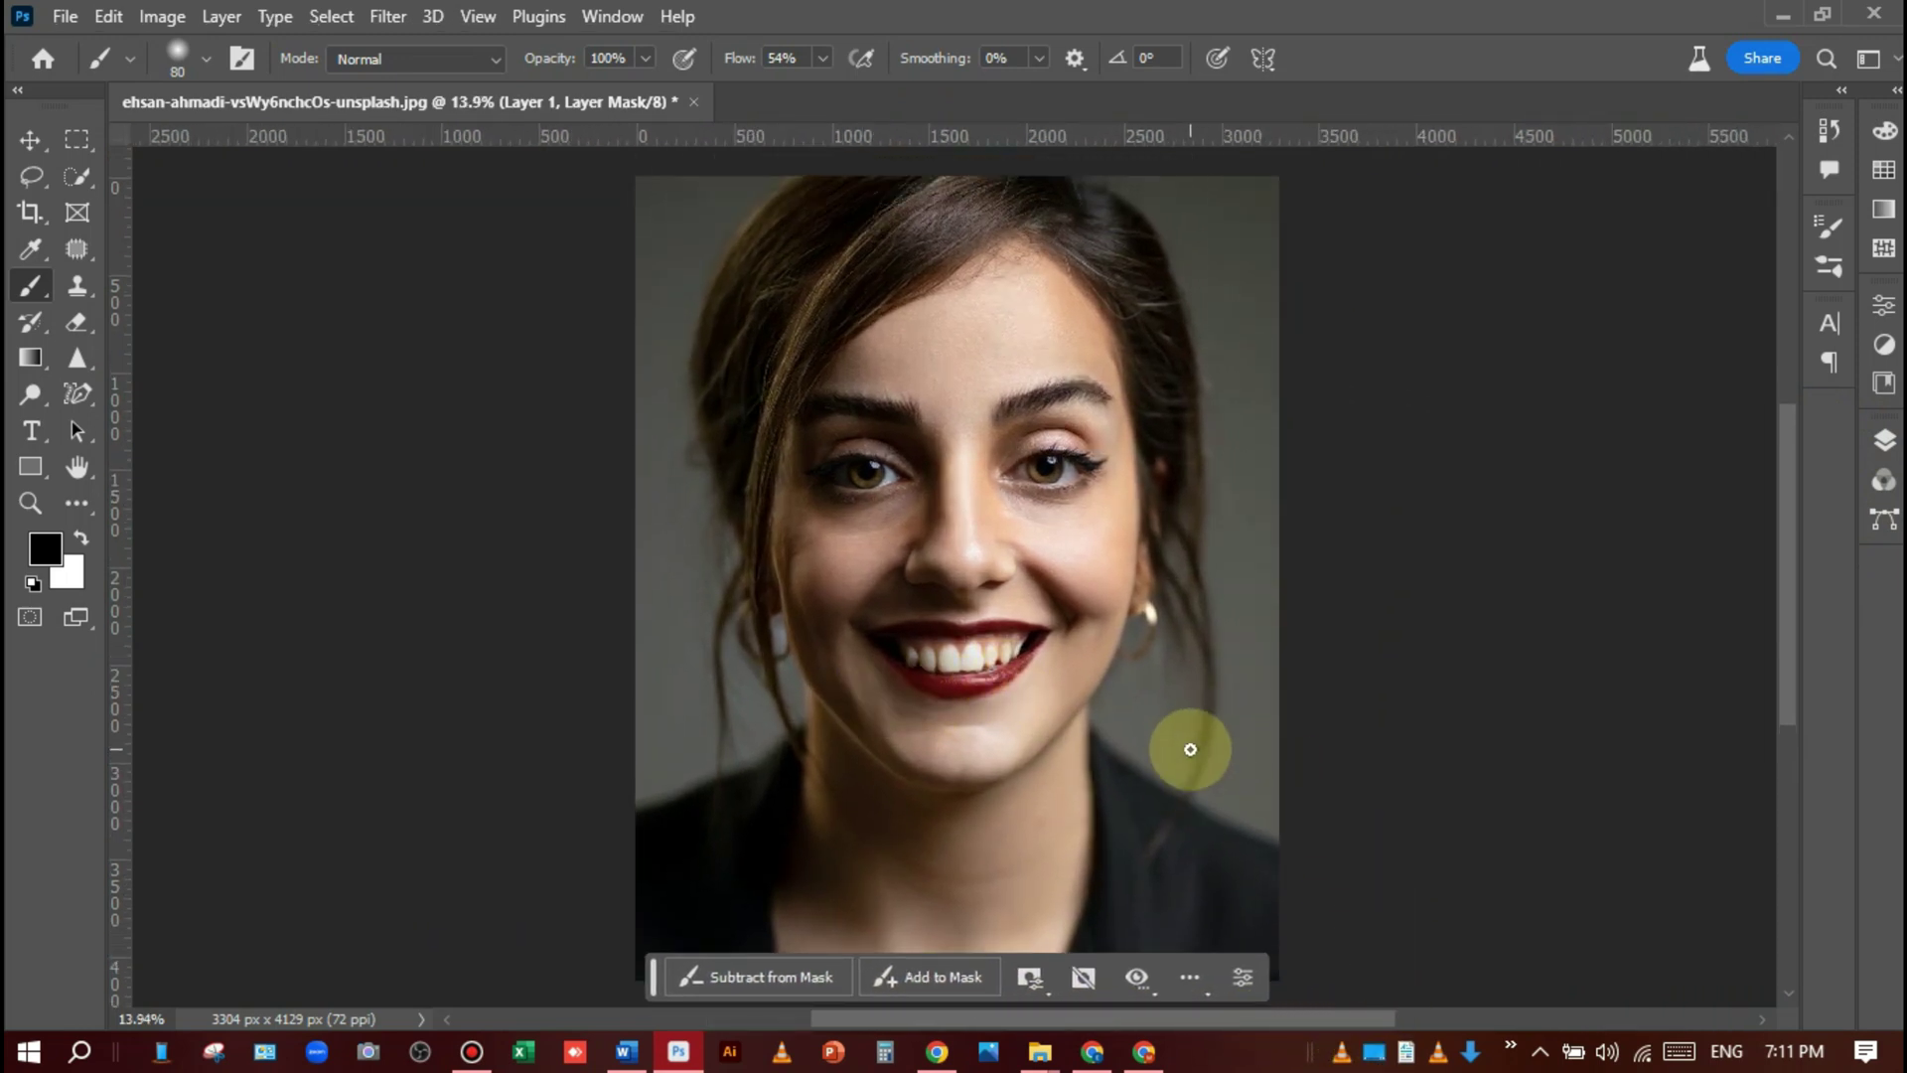
pyautogui.scroll(-1, 1191, 749)
pyautogui.scroll(-1, 1193, 747)
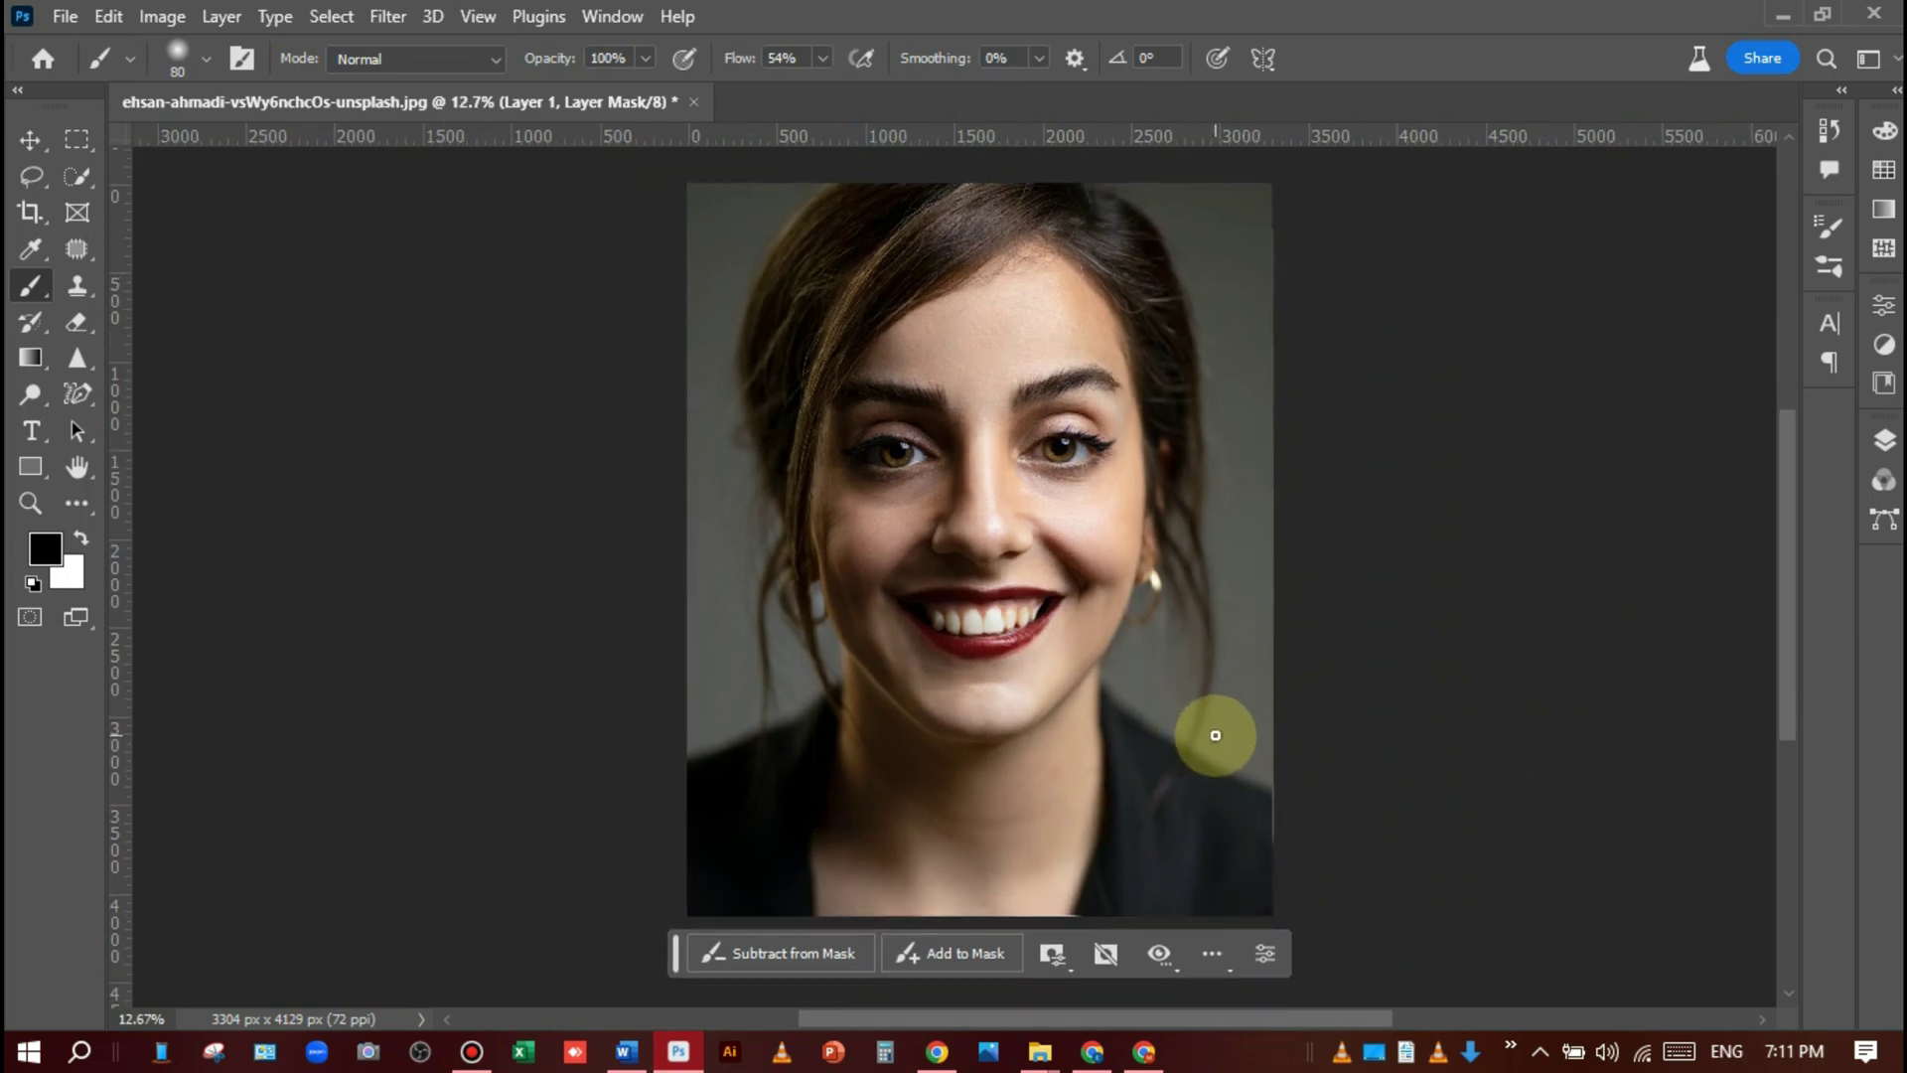
# Group Layer 1 and Group 1 into Group 2, toggle it off and on to compare, then collapse Layers.
pyautogui.click(1884, 440)
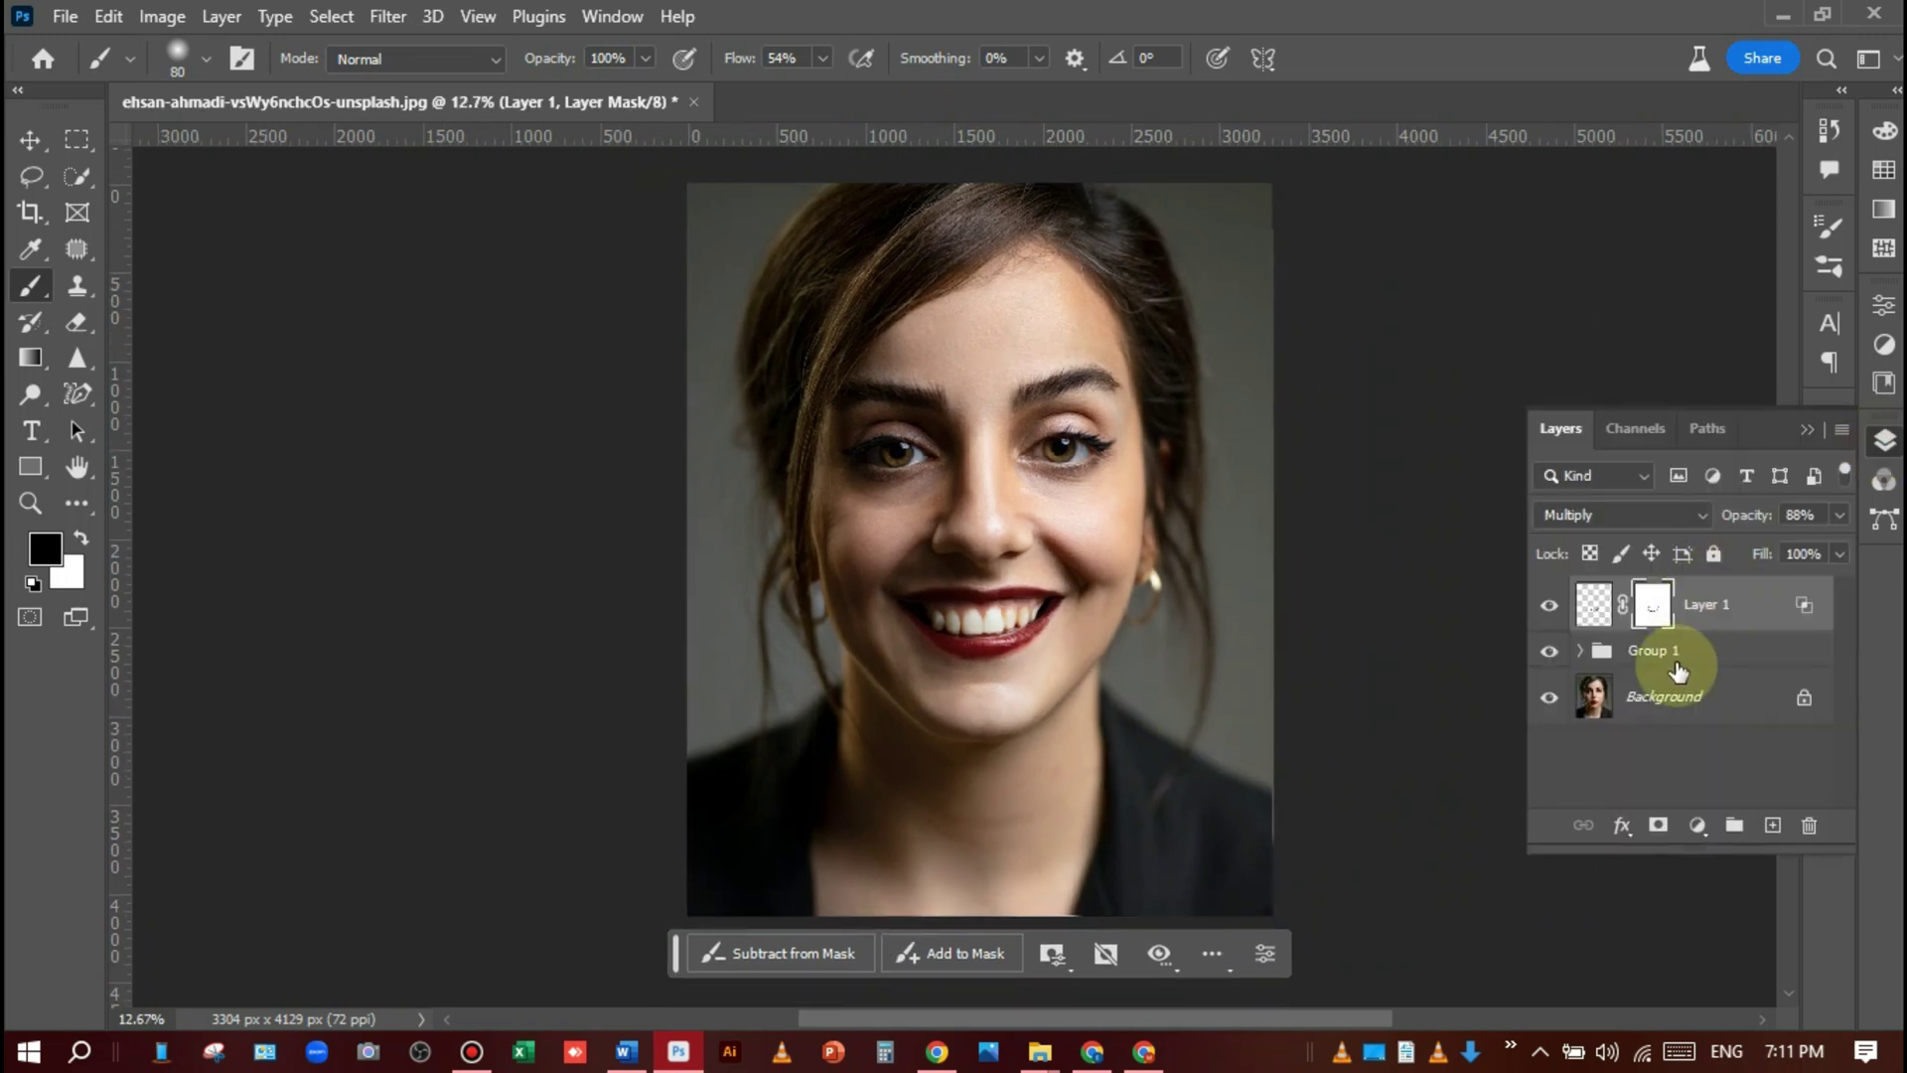
pyautogui.click(1693, 653)
pyautogui.hotkey('ctrl', 'g')
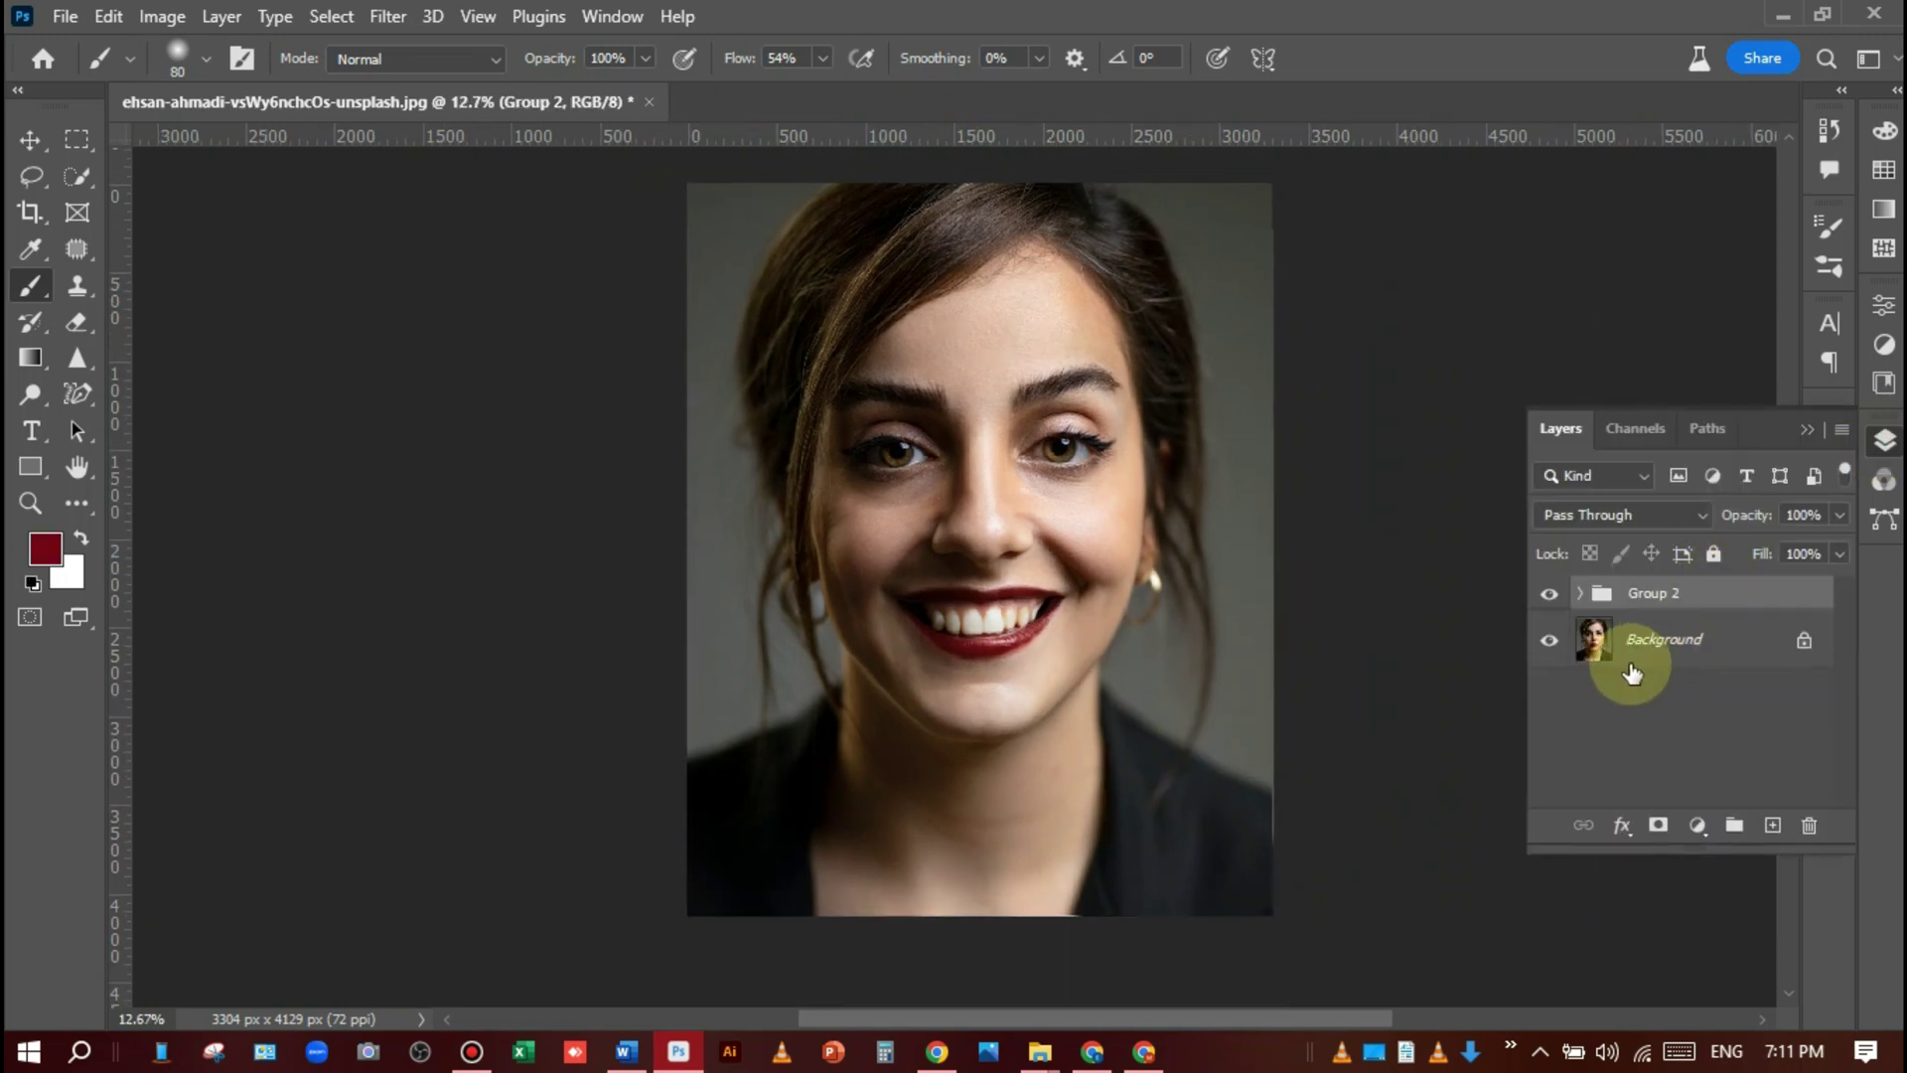
pyautogui.click(1550, 594)
pyautogui.click(1550, 594)
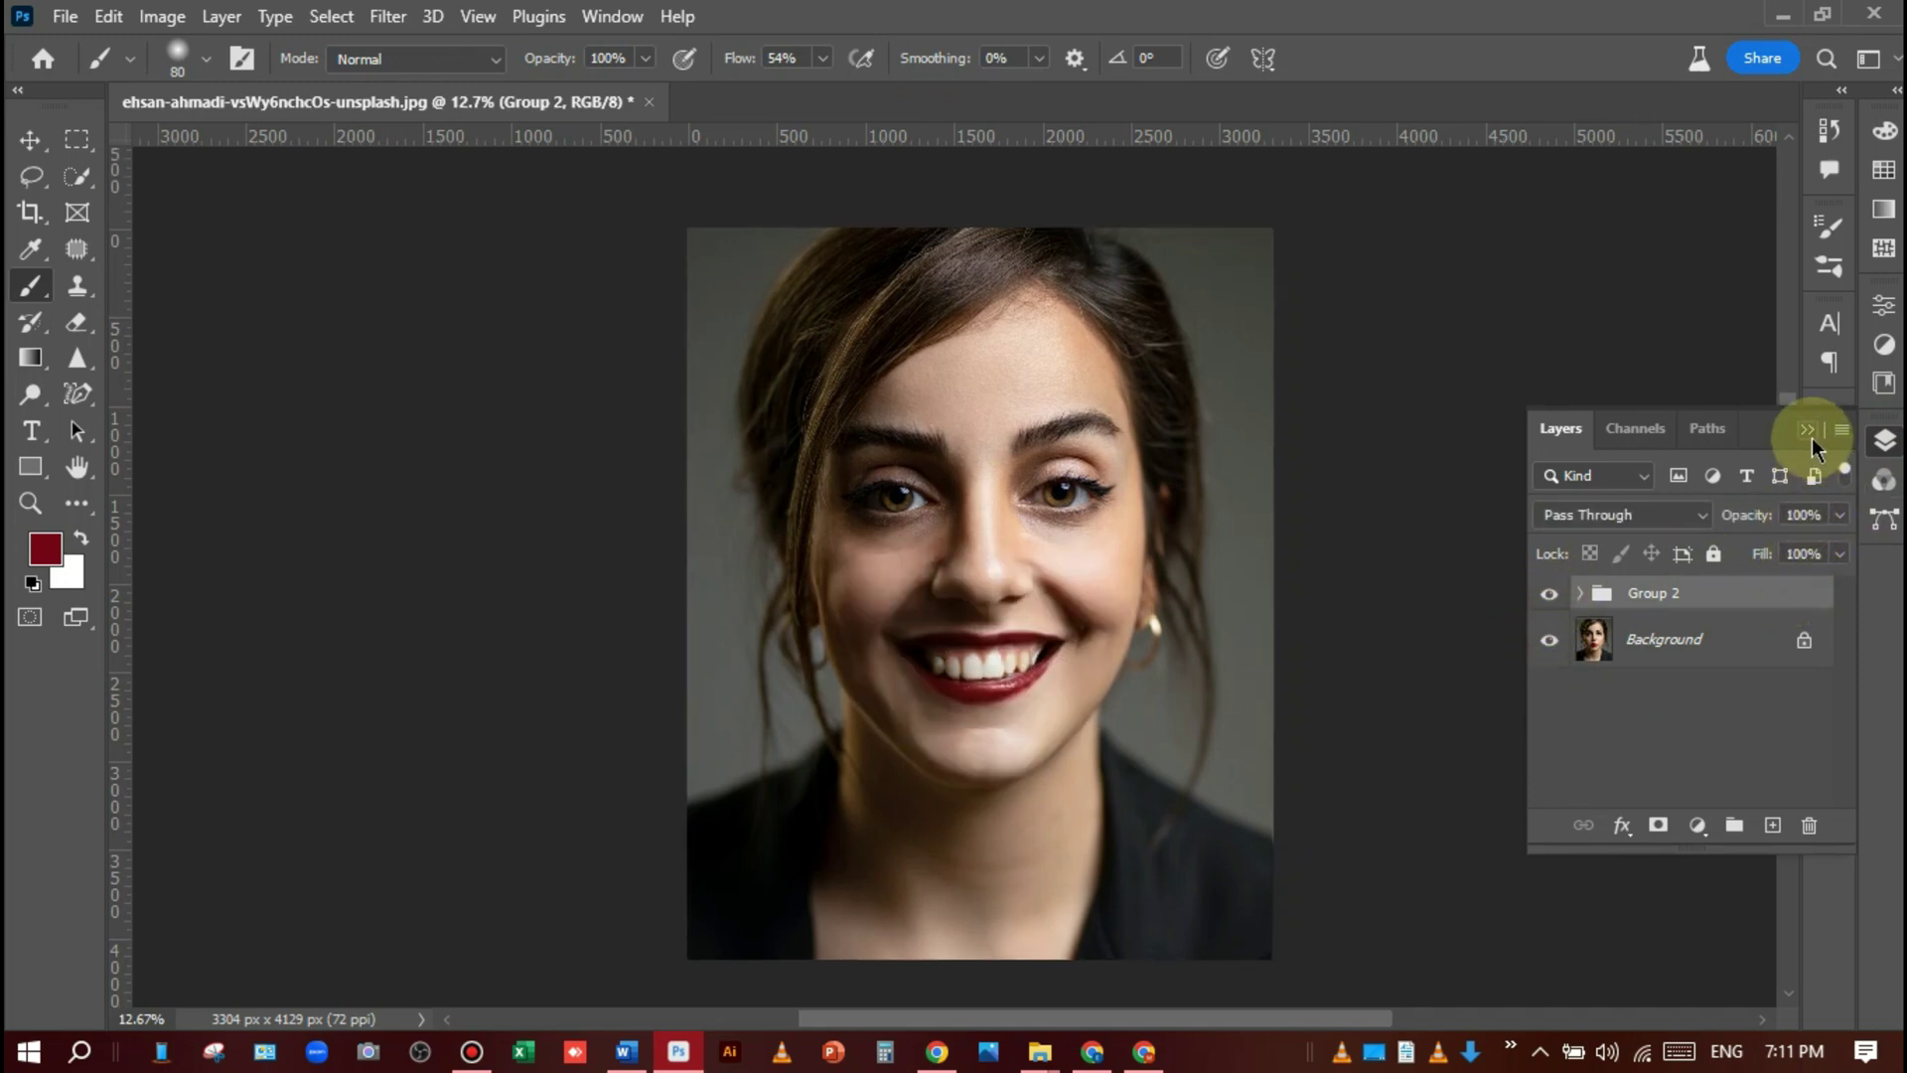
pyautogui.click(1809, 433)
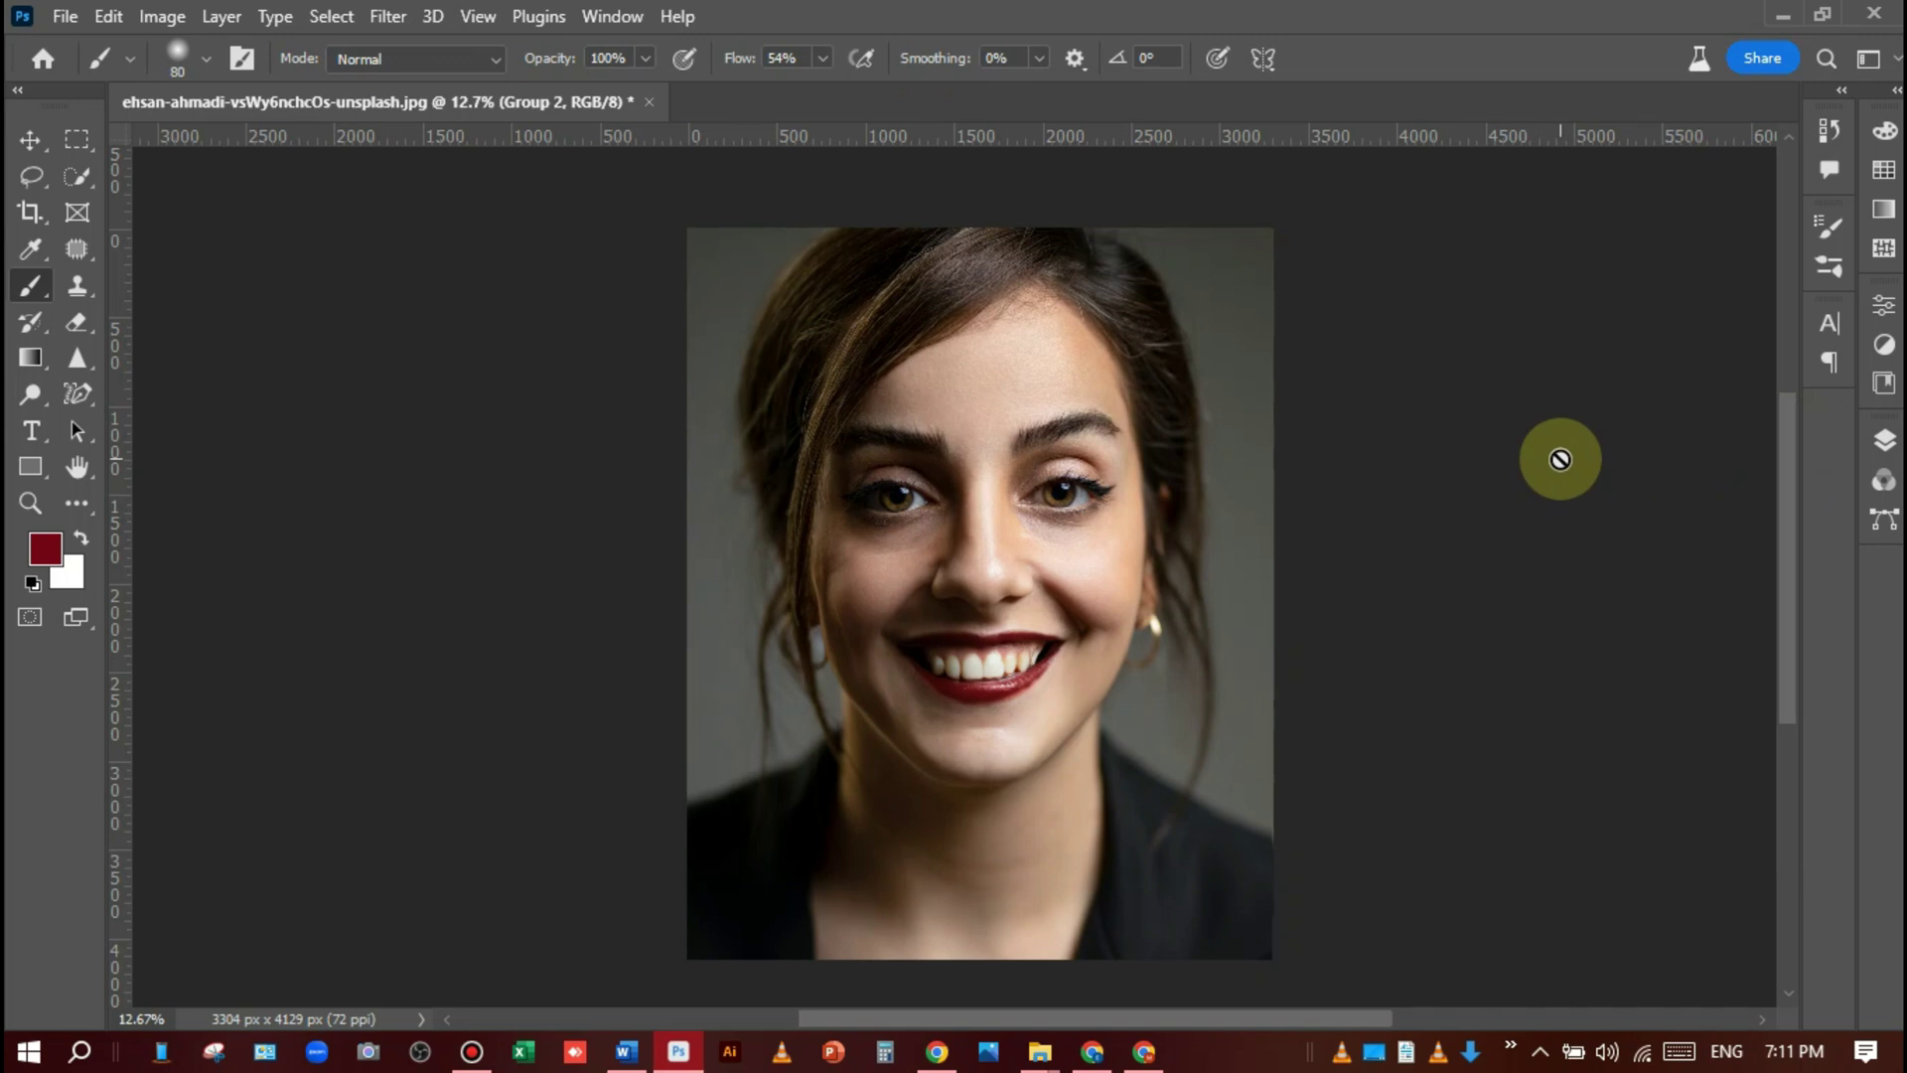